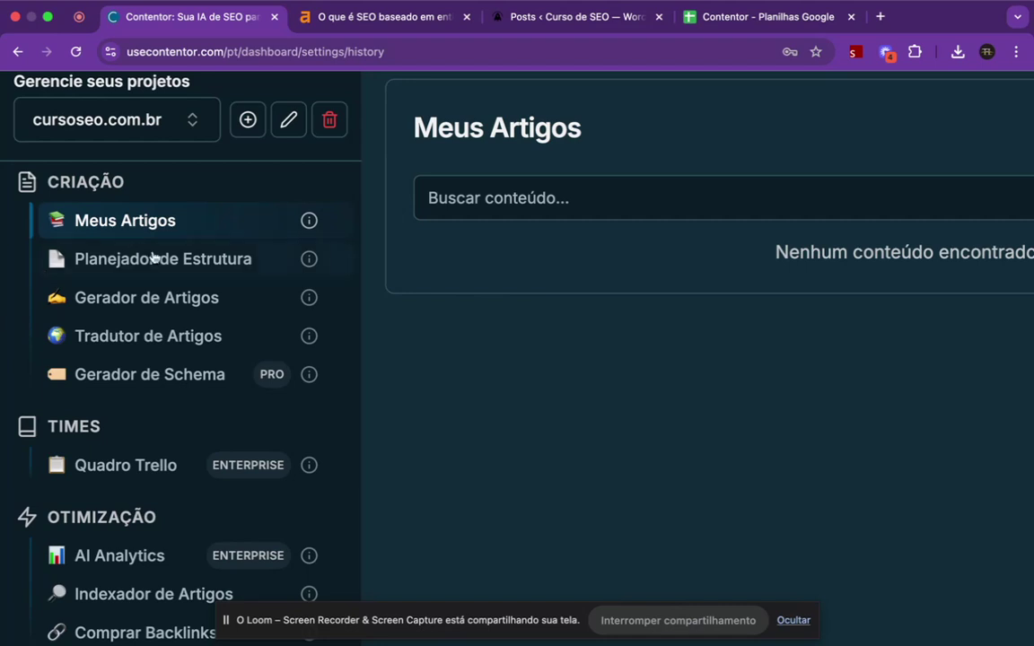
- Look through the research, analysis and creation tools offered for the cursoseo.com.br project
scroll(154, 258, up, 5)
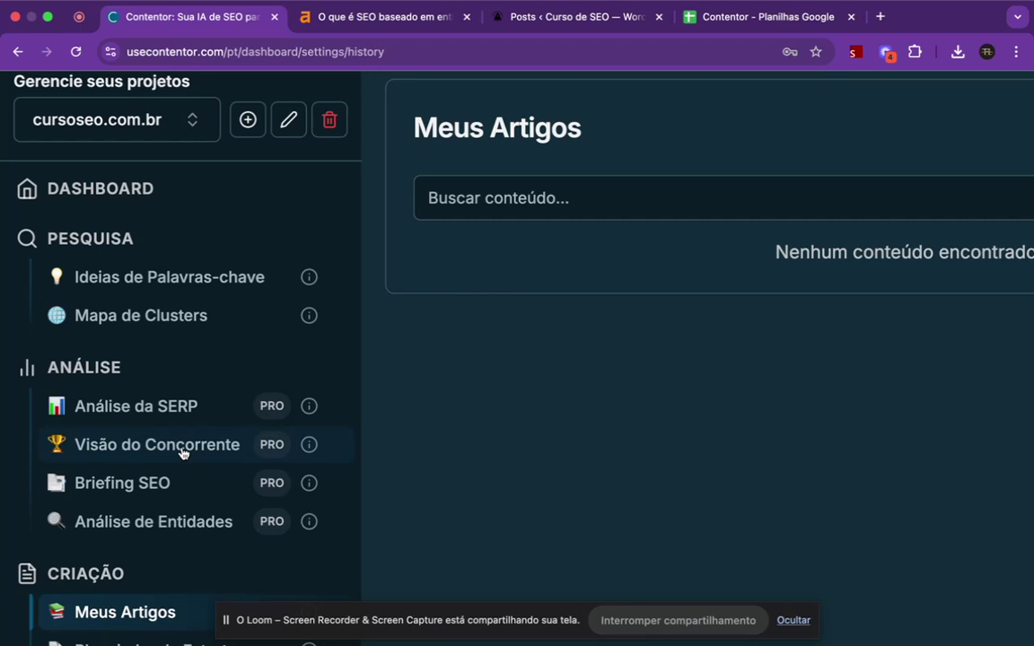
scroll(182, 454, down, 5)
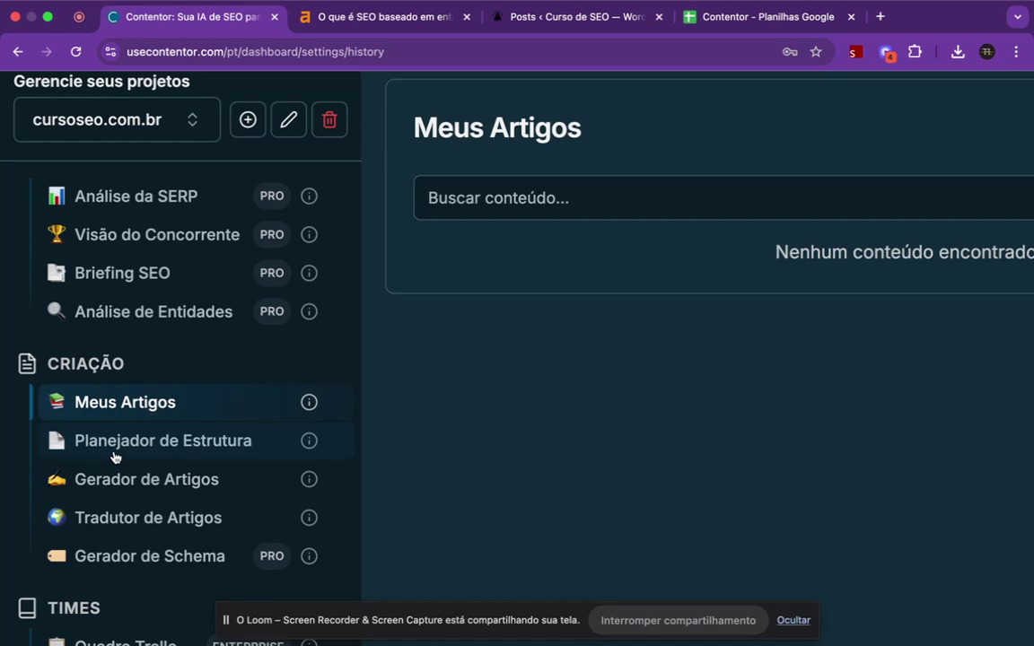
scroll(79, 469, down, 5)
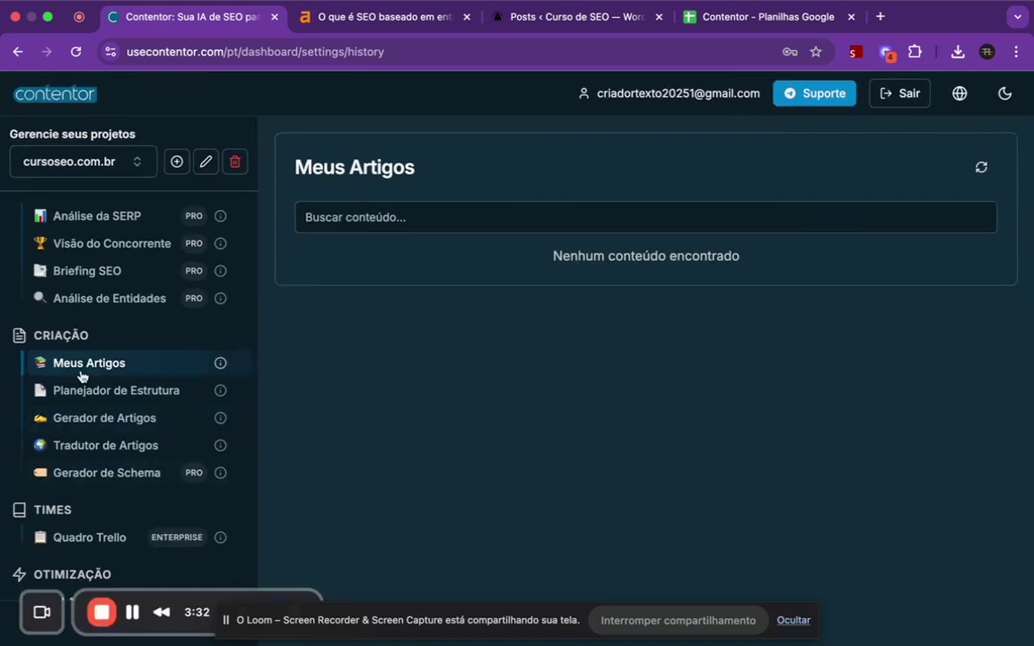
scroll(81, 376, up, 5)
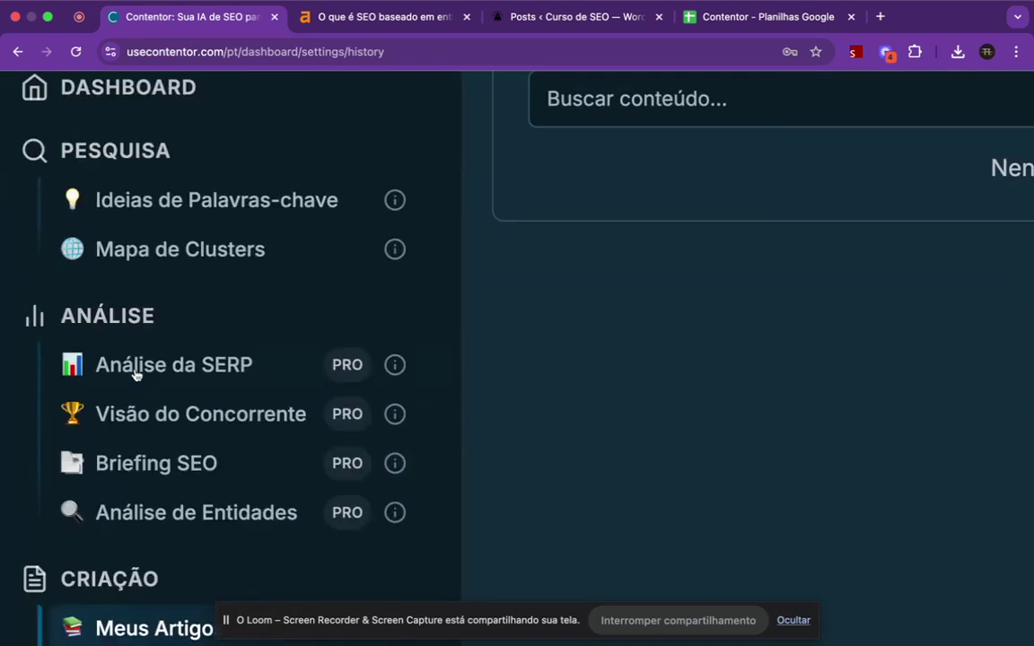
scroll(134, 376, down, 5)
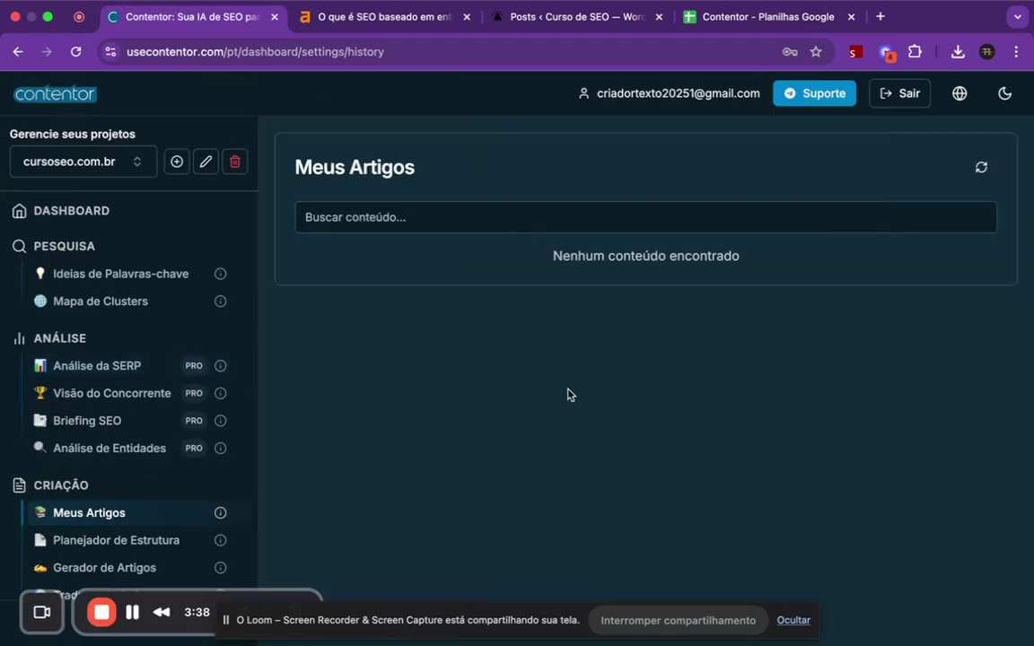
scroll(77, 514, down, 2)
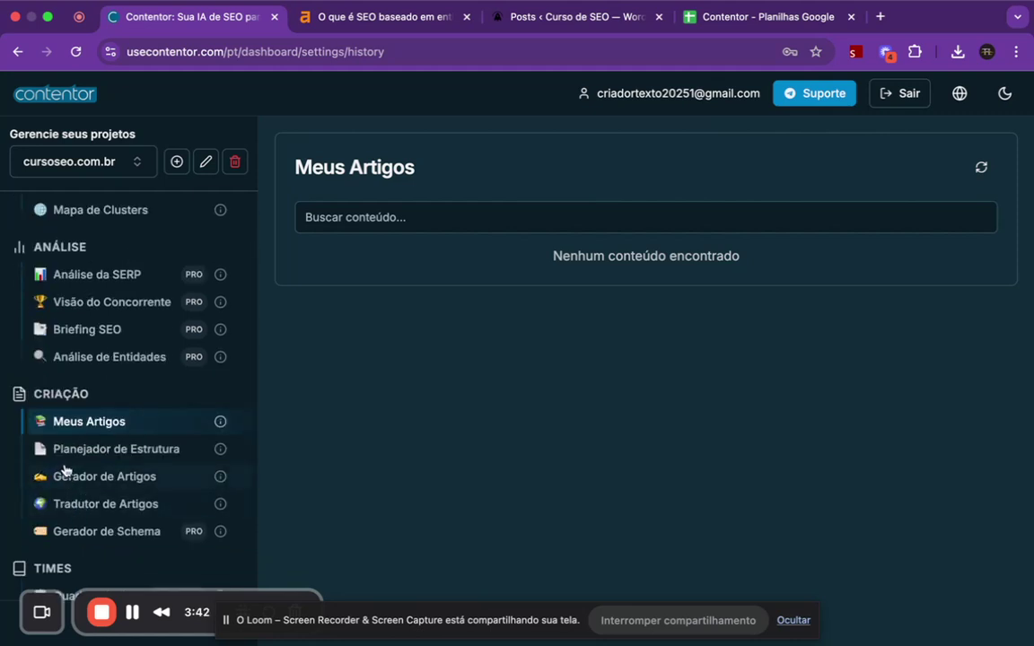
- Open the Planejador de Estrutura tool and bring up its article structure form
scroll(37, 453, up, 5)
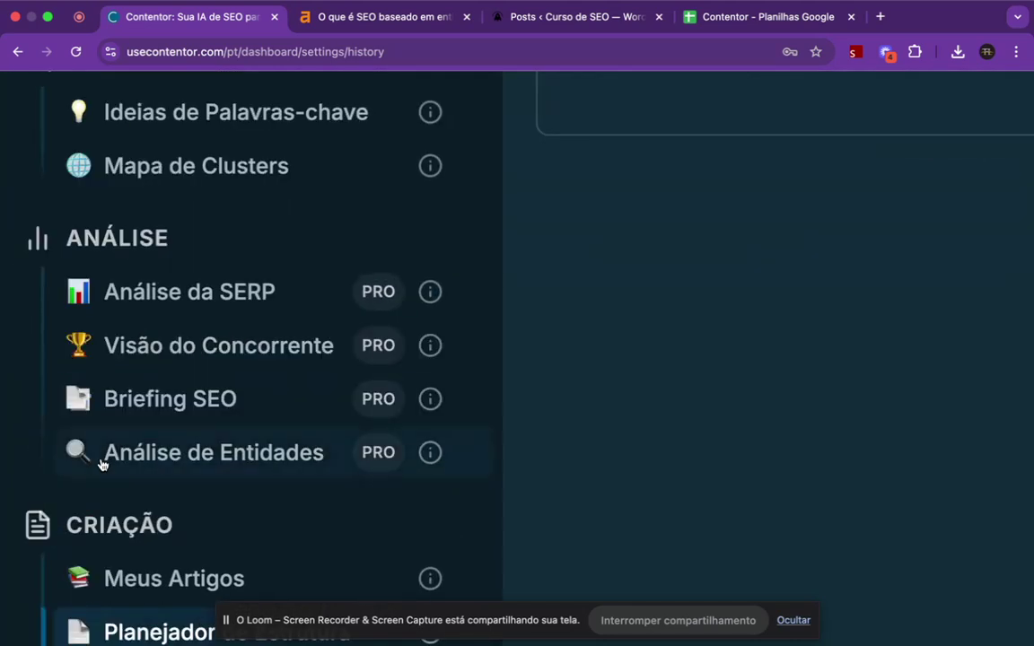
scroll(99, 462, down, 2)
scroll(99, 467, down, 5)
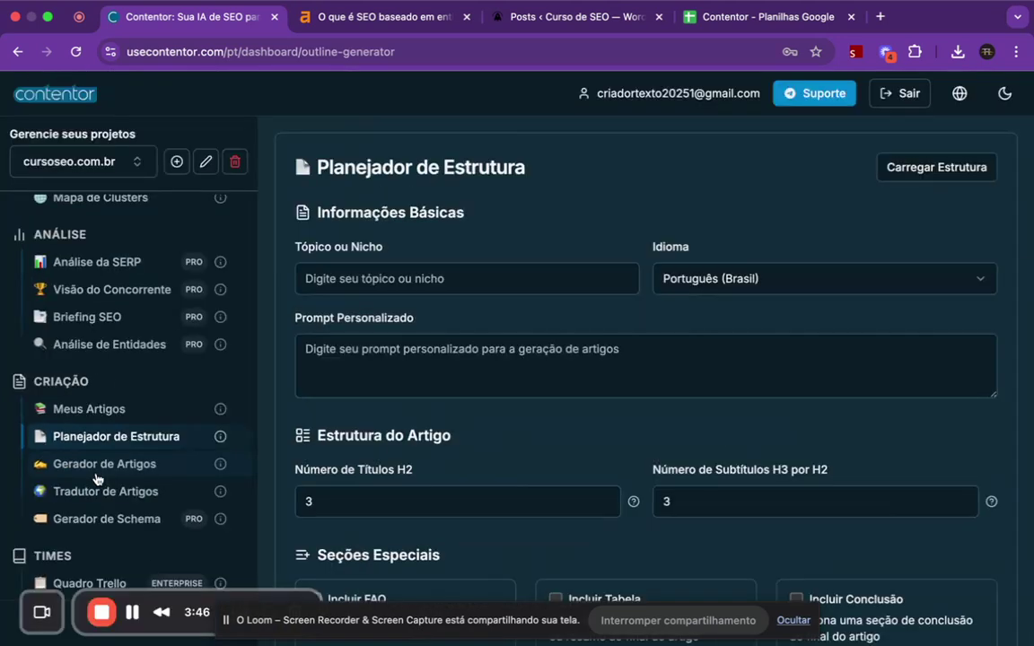
scroll(480, 362, down, 2)
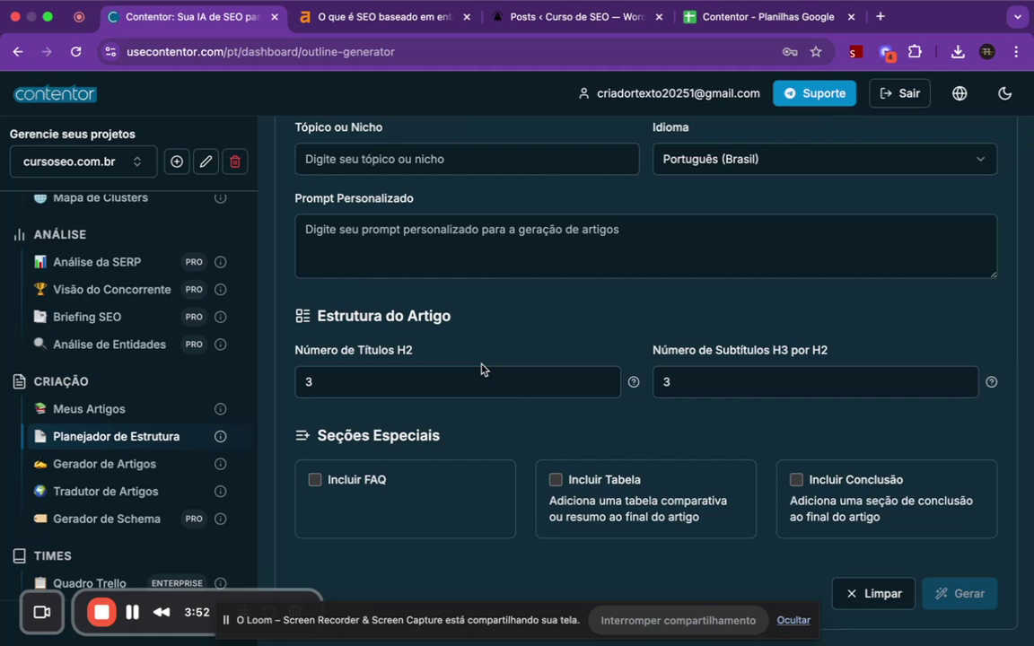
- Enter "contabilidade em curitba" as the topic or niche of the article structure
click(470, 159)
text(contab)
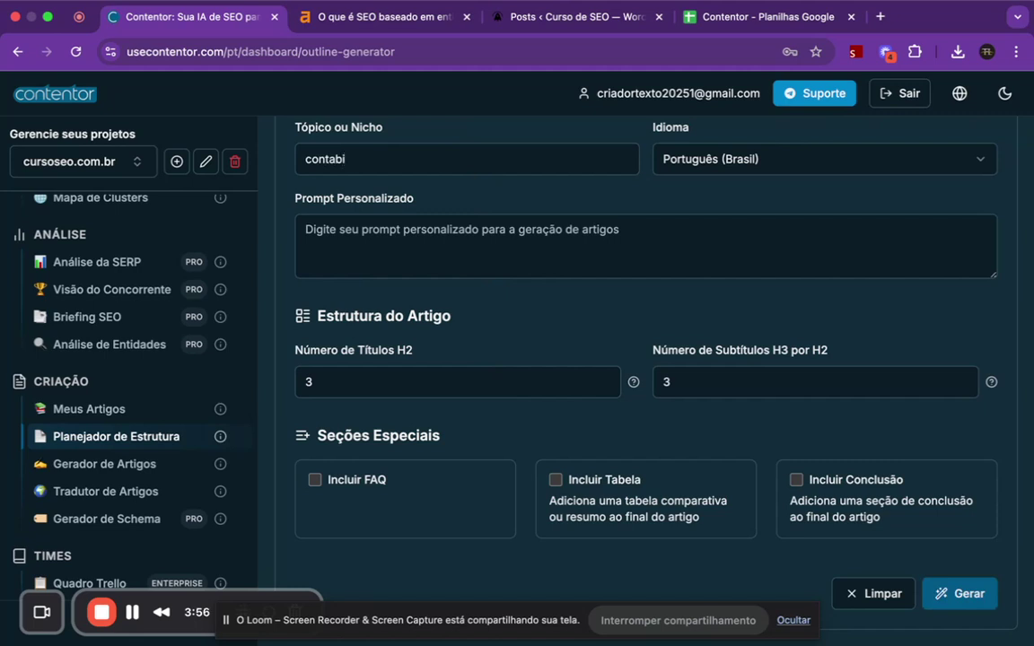
text(i)
scroll(476, 116, up, 1)
text(lida)
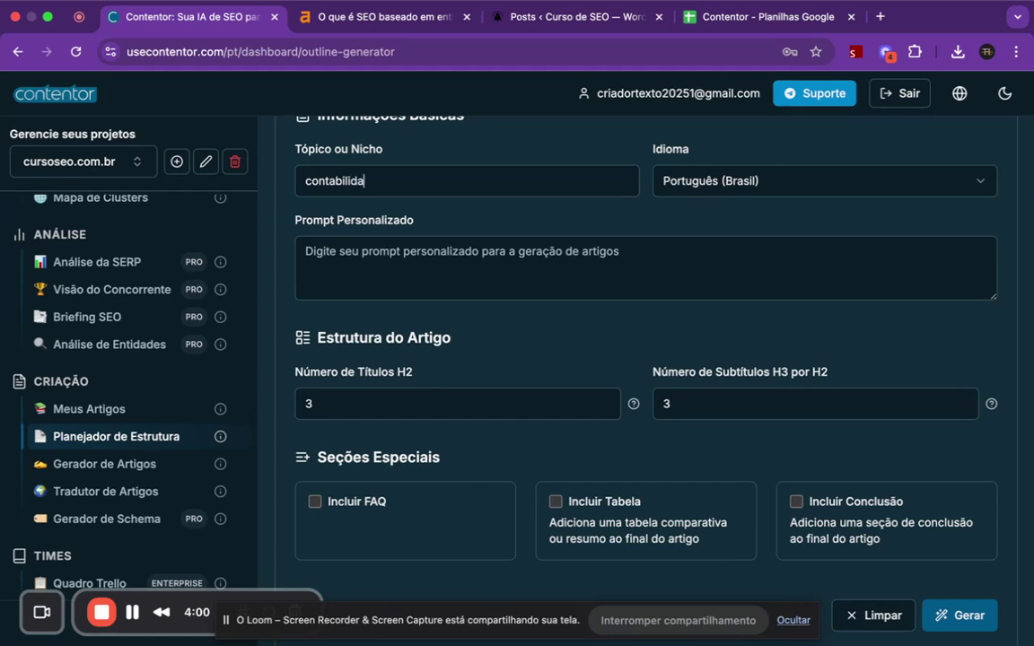
text(de em curitba)
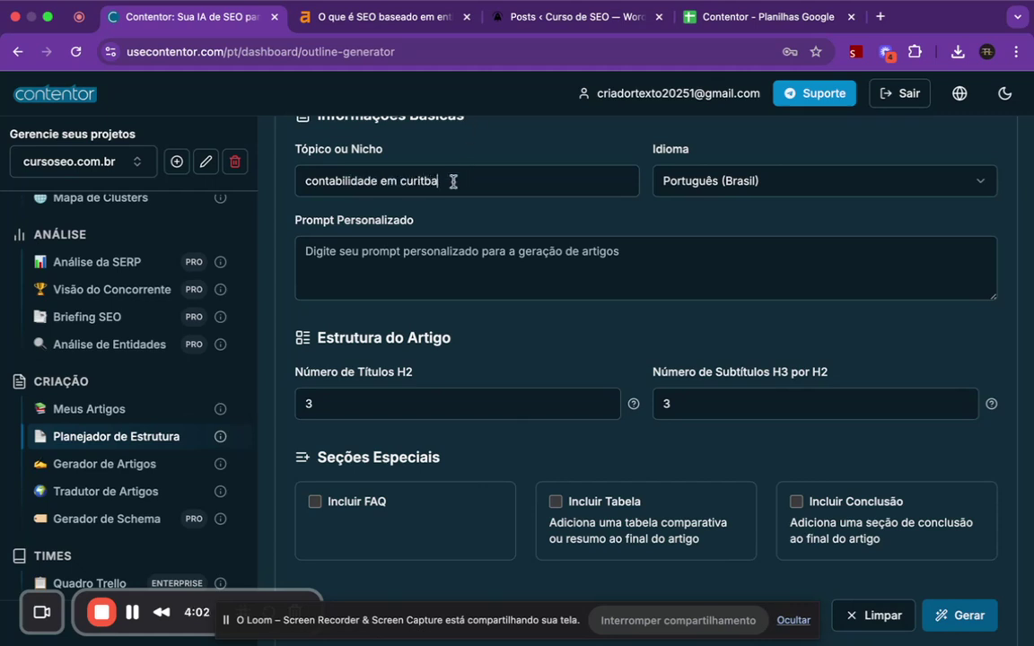
- Open the downloaded report "SERP_Report_contabilidade em curitba.pdf" and locate its "Recomendações da IA" section
click(448, 256)
click(958, 52)
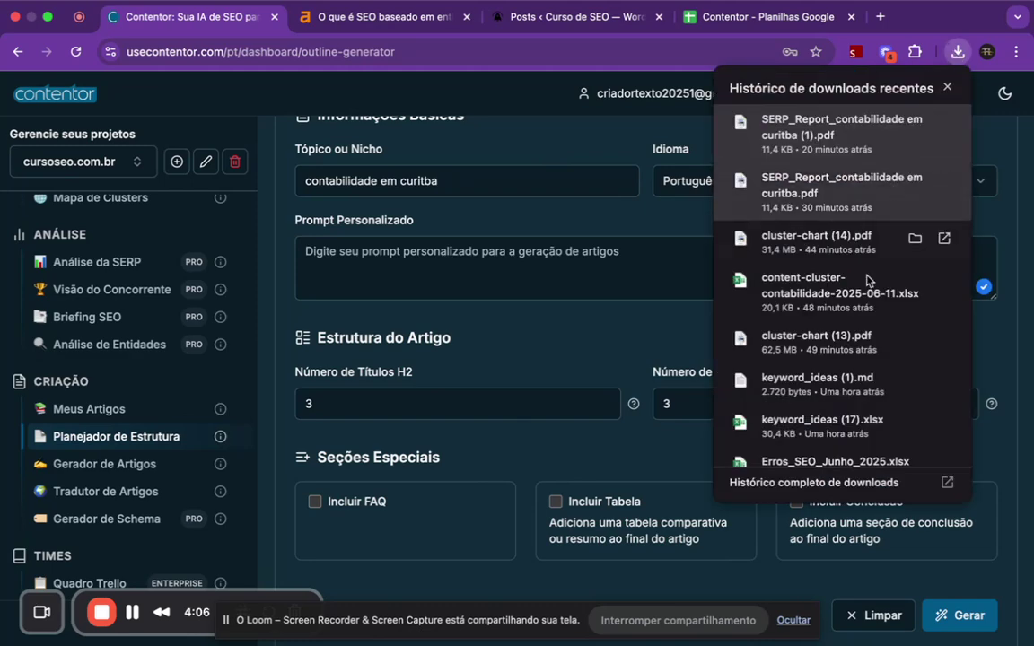
click(802, 182)
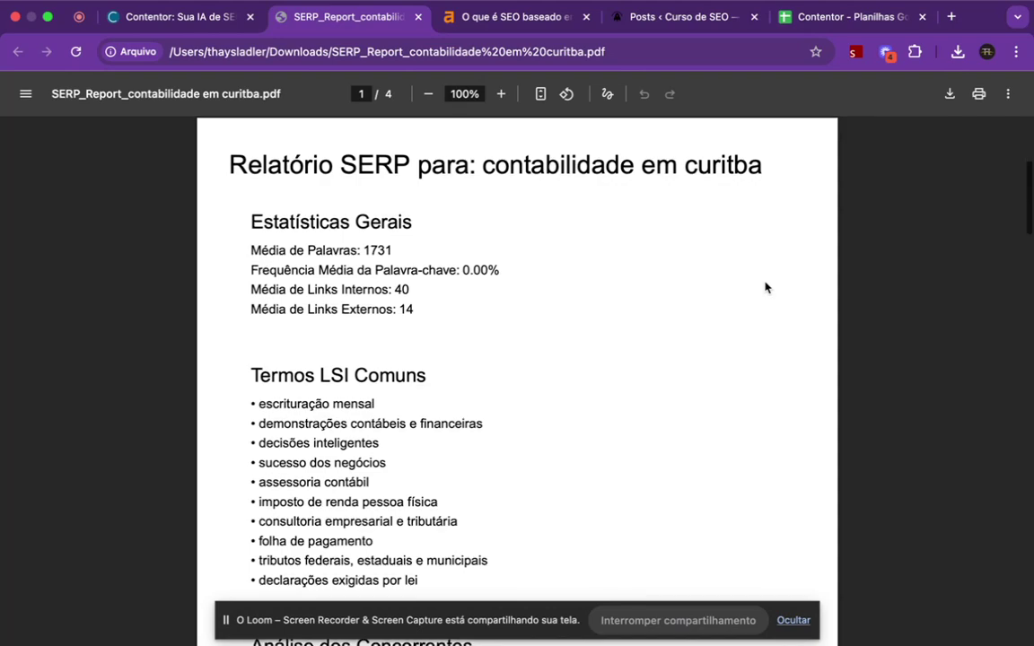
scroll(765, 288, down, 8)
scroll(766, 287, down, 10)
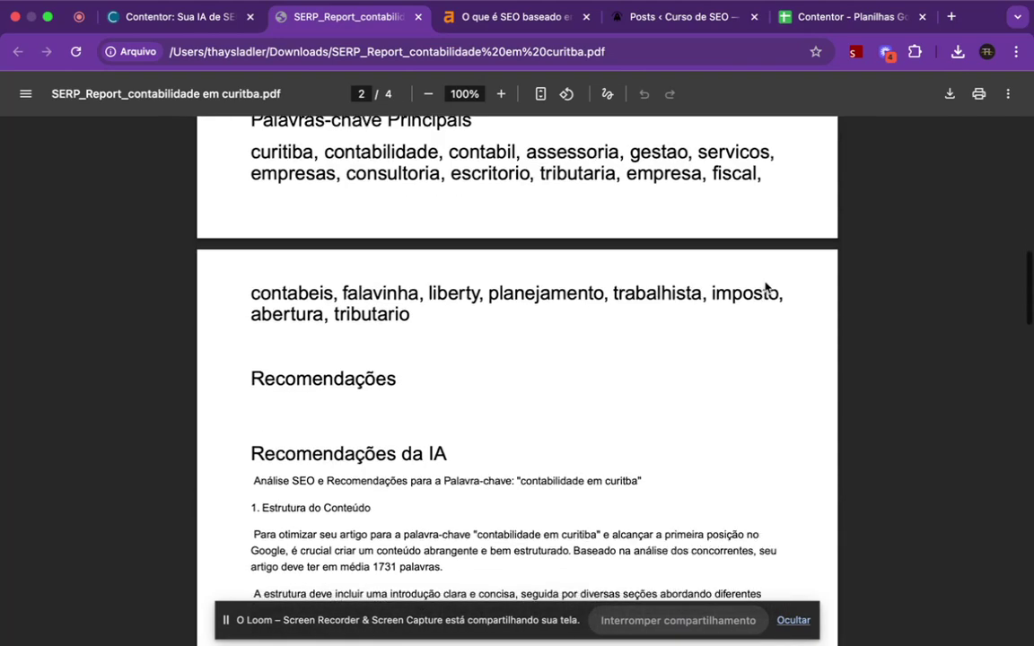
scroll(766, 288, down, 5)
scroll(764, 275, up, 10)
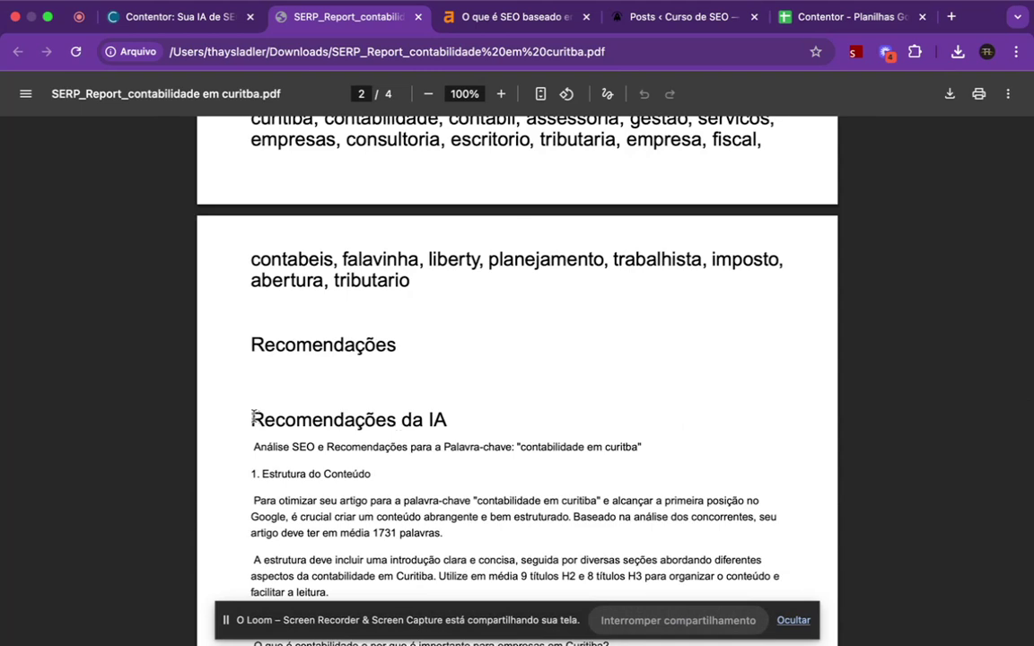
- Copy the report text from the "Recomendações da IA" heading through the closing paragraph on the last page
drag(251, 416, 530, 575)
scroll(531, 574, down, 7)
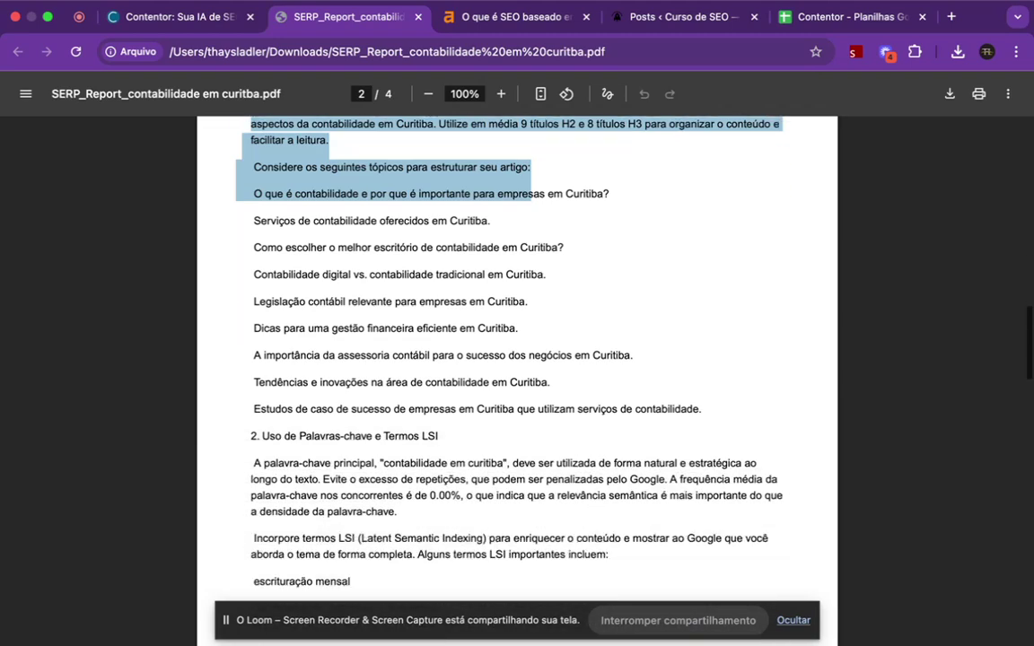
scroll(517, 360, down, 9)
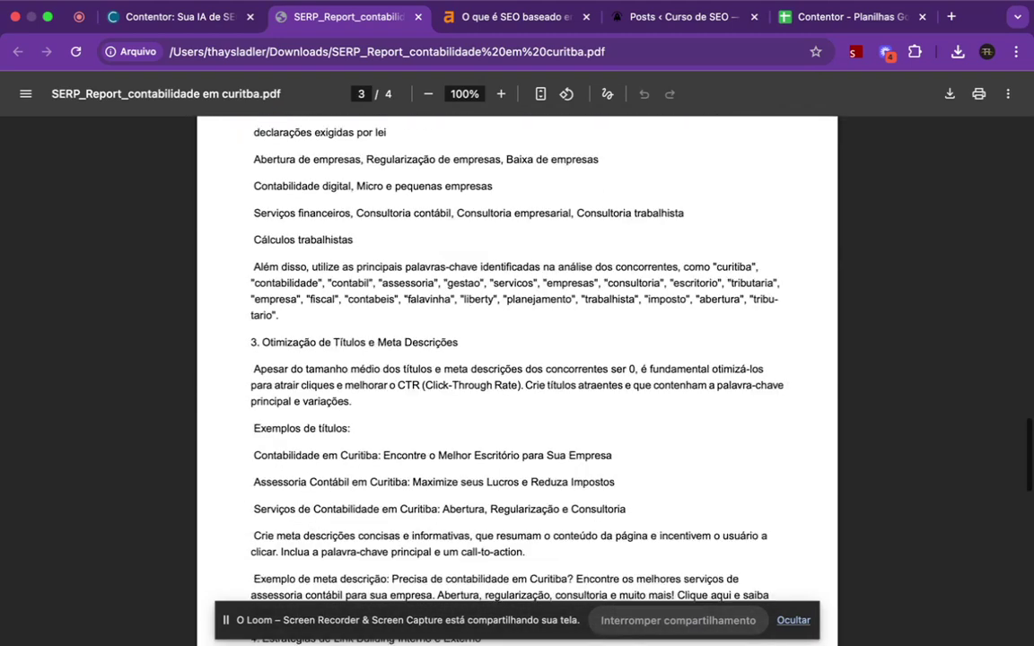
scroll(517, 359, down, 9)
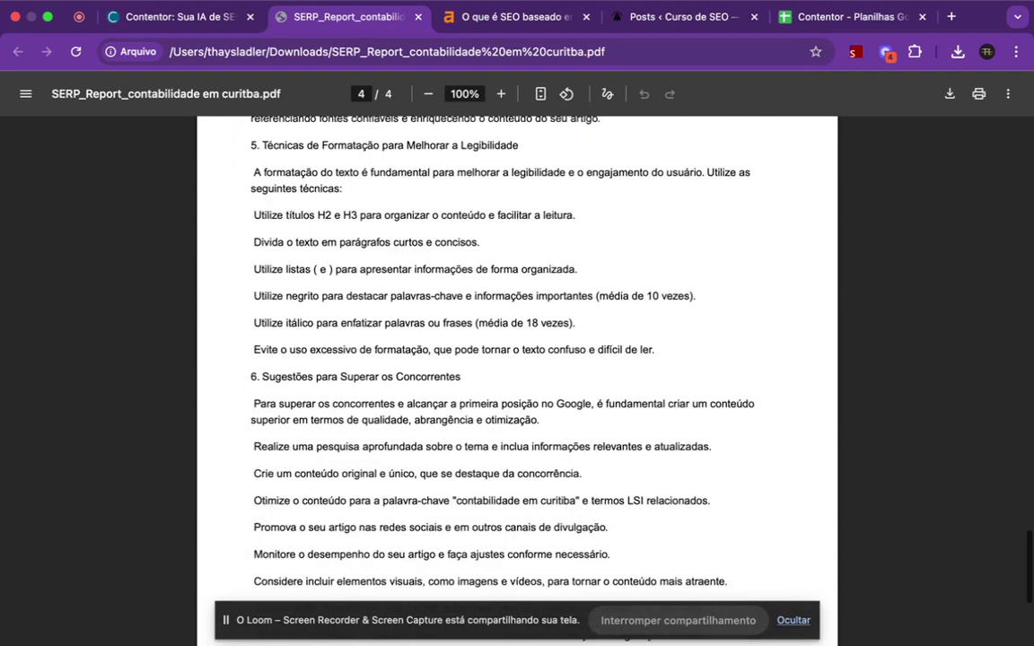
scroll(588, 359, down, 2)
shift+click(647, 365)
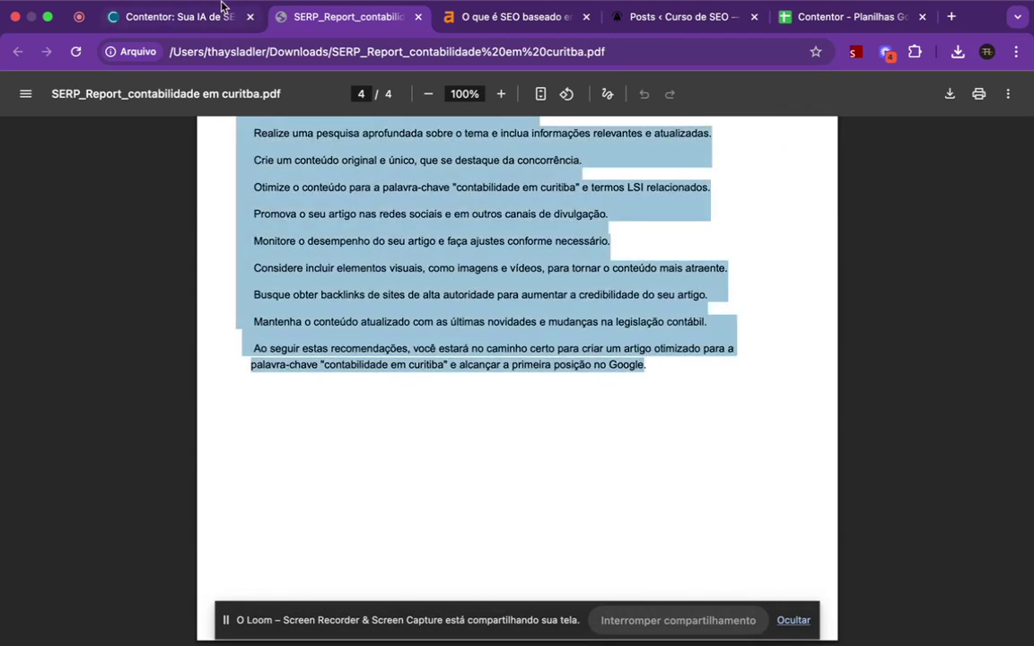
- Paste the copied recommendations into the structure planner's custom prompt and enlarge the prompt box to show more lines
click(172, 18)
click(337, 250)
key(super+v)
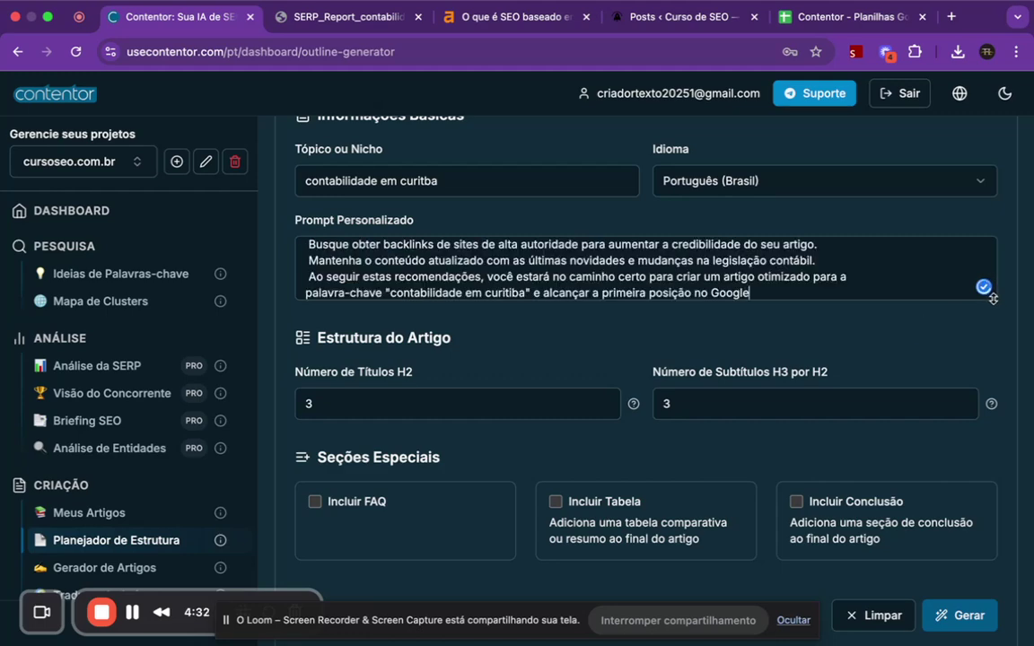
drag(993, 297, 993, 362)
scroll(771, 300, up, 10)
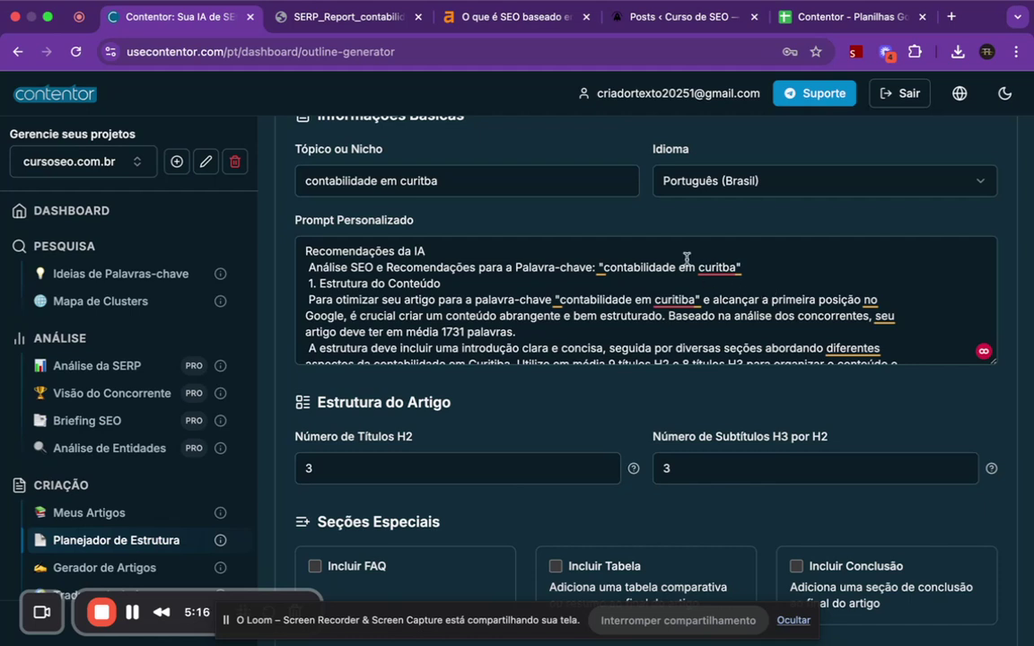
- Delete the "Recomendações da IA" heading line from the start of the custom prompt
drag(464, 256, 296, 249)
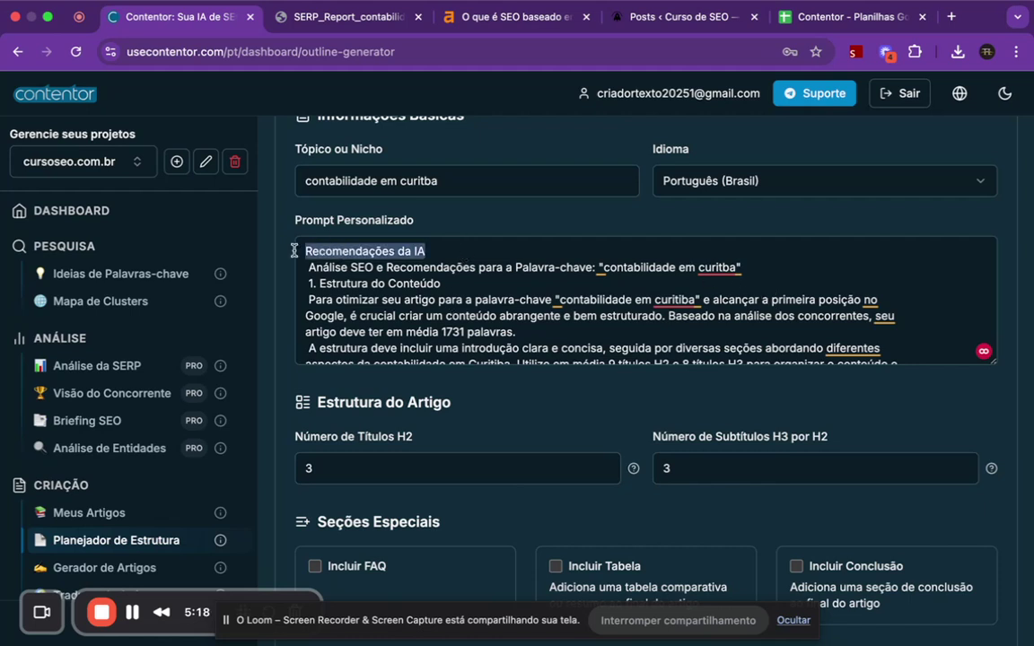
key(BackSpace)
key(Delete)
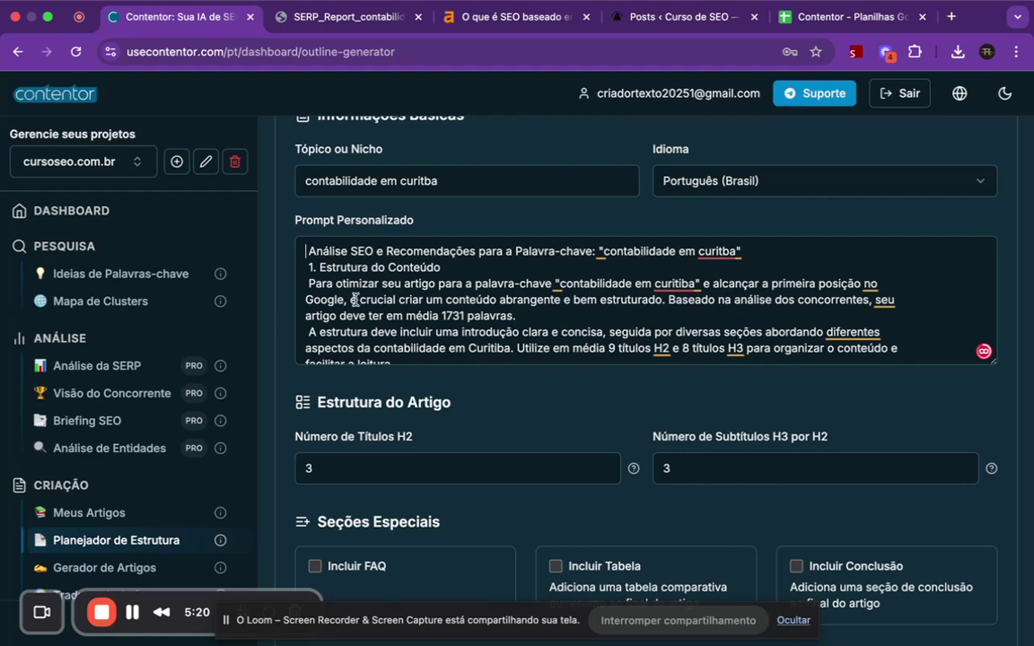
- Set the number of H2 titles in the article structure to 9
scroll(319, 269, down, 3)
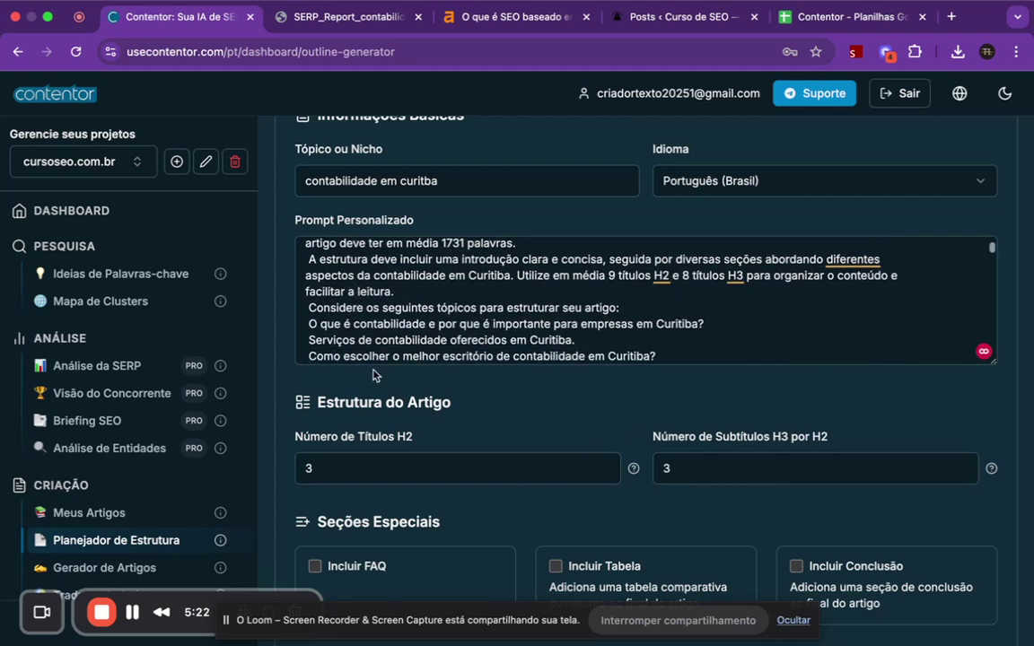
scroll(400, 409, down, 2)
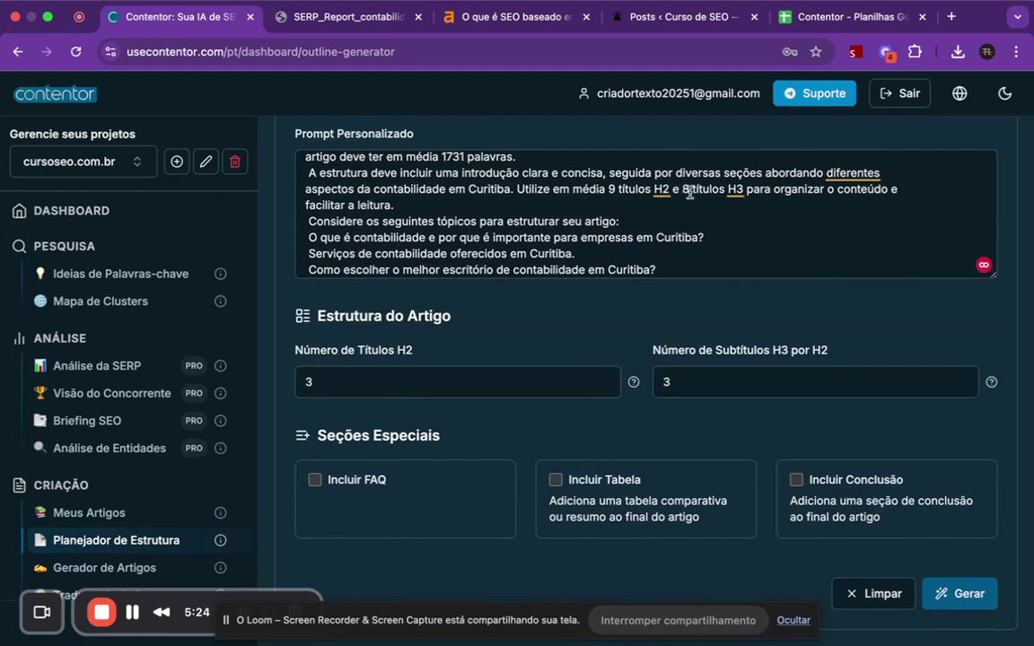
double_click(333, 382)
text(8)
key(BackSpace)
text(9)
- Set the number of H3 subtitles per H2 to 4
click(755, 372)
key(Left)
text(8)
key(BackSpace)
text(1)
key(BackSpace)
text(4)
- Include a table, a conclusion and an FAQ section with 5 questions in the article structure
click(557, 481)
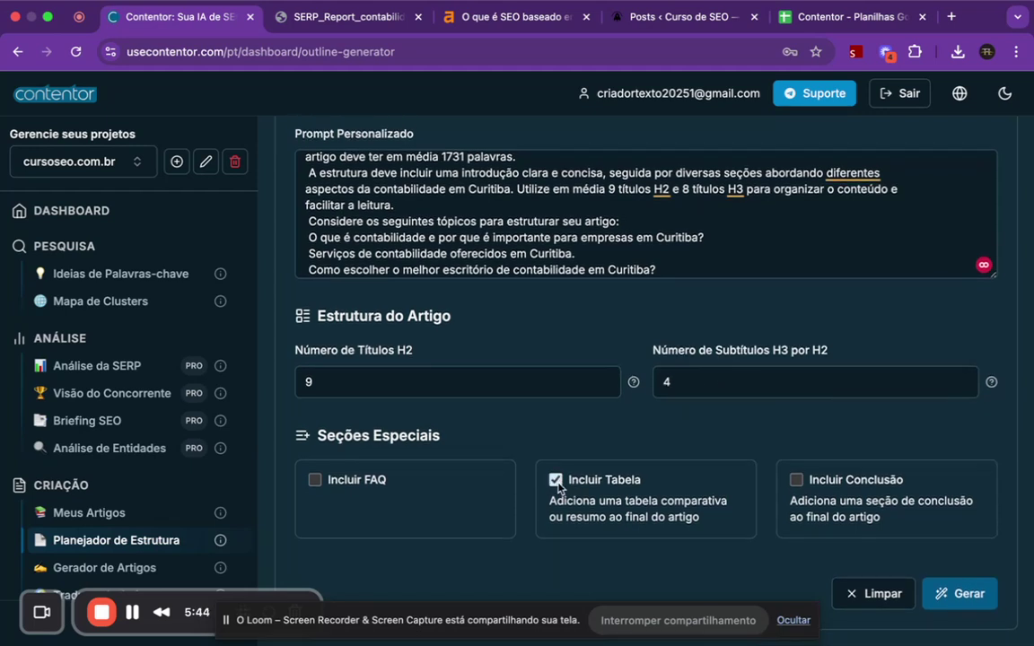
click(796, 482)
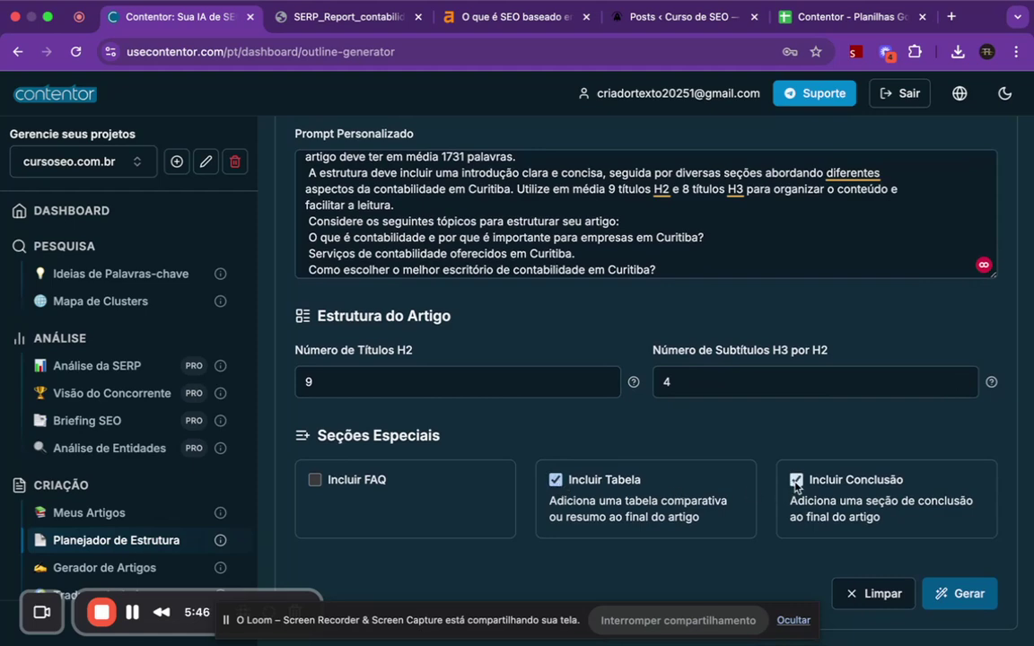
click(340, 480)
scroll(357, 481, down, 1)
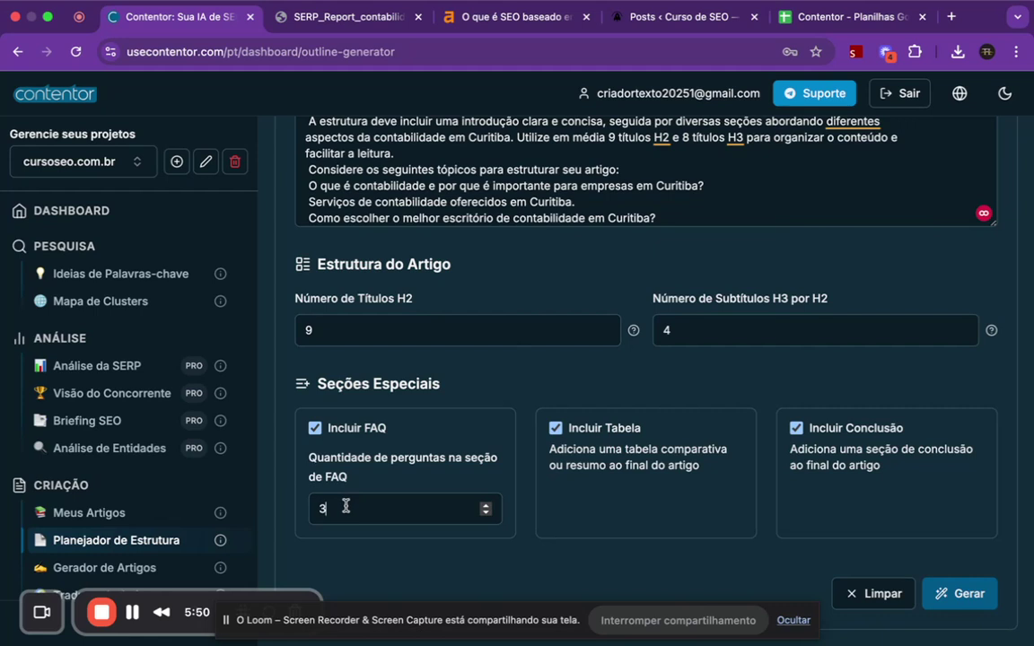
click(347, 504)
key(BackSpace)
- Check the completed form, generate the article structure and hide the screen-sharing notice
scroll(431, 395, up, 5)
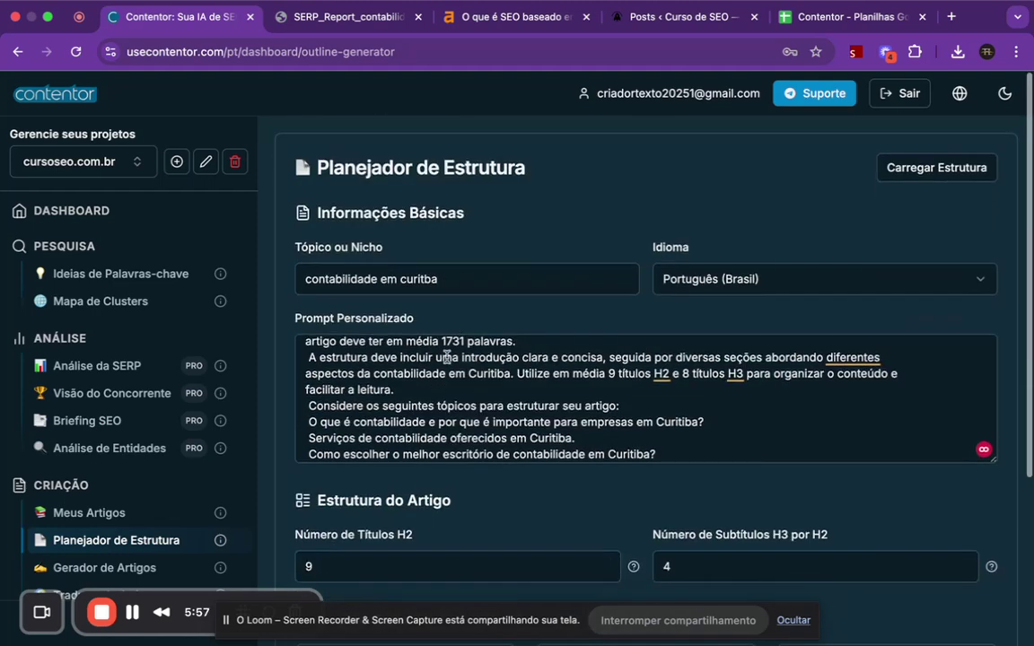
scroll(324, 360, down, 5)
click(976, 596)
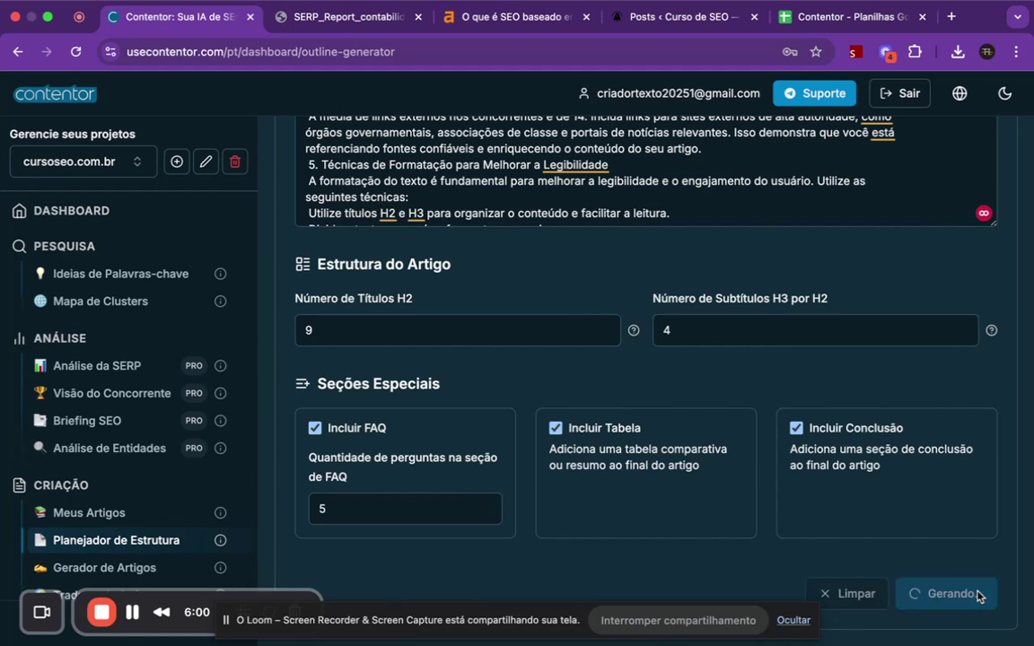
click(792, 622)
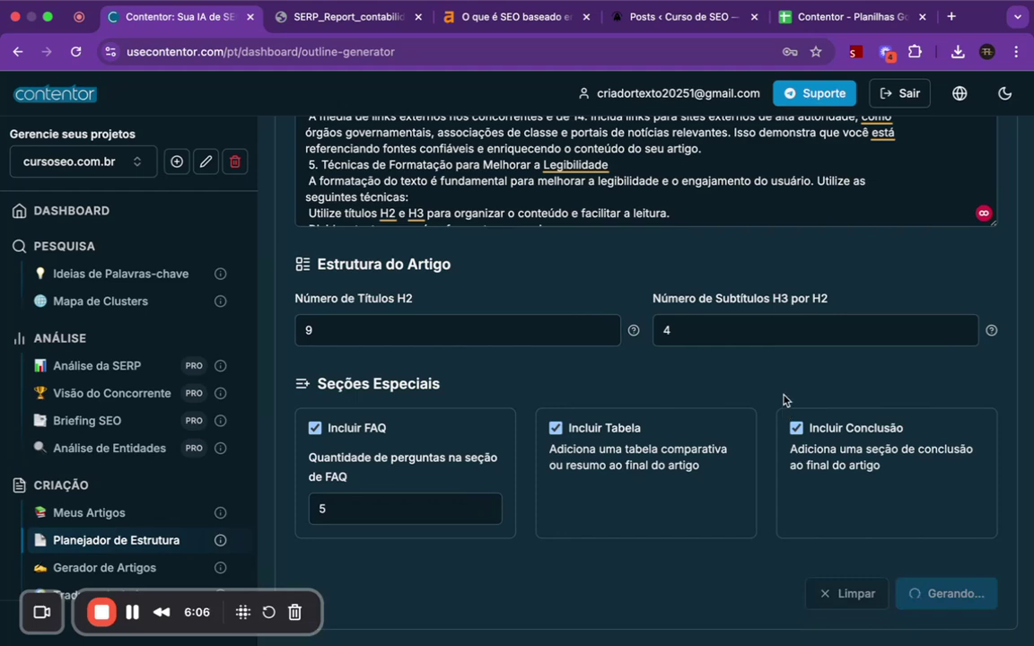
- Review the generated article structure, set the number of H3 subtitles per H2 to 2, and regenerate it
scroll(782, 409, down, 4)
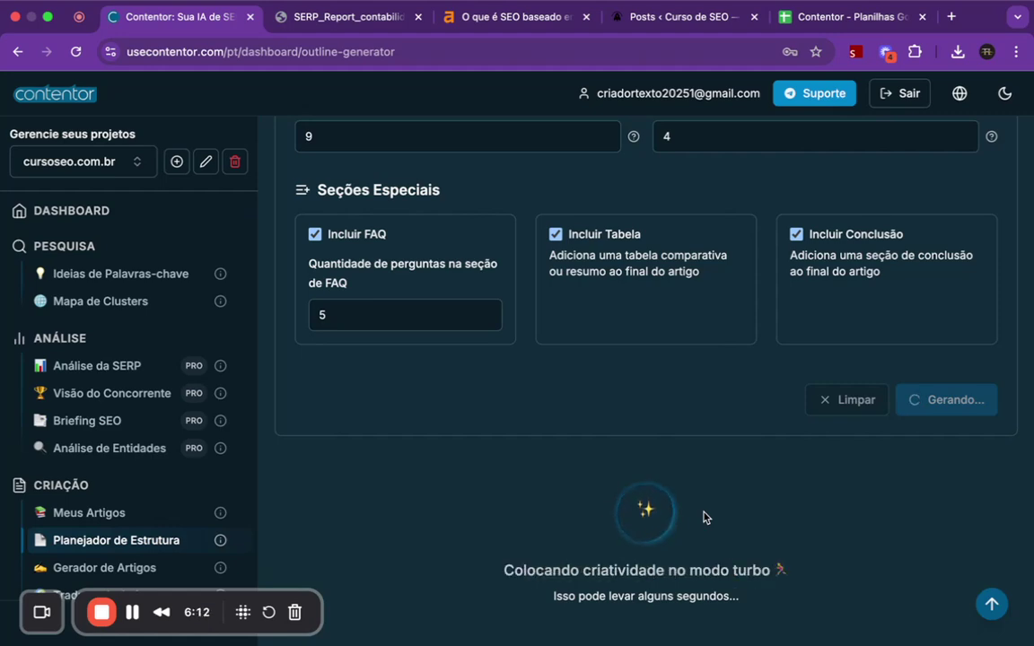
scroll(615, 512, down, 11)
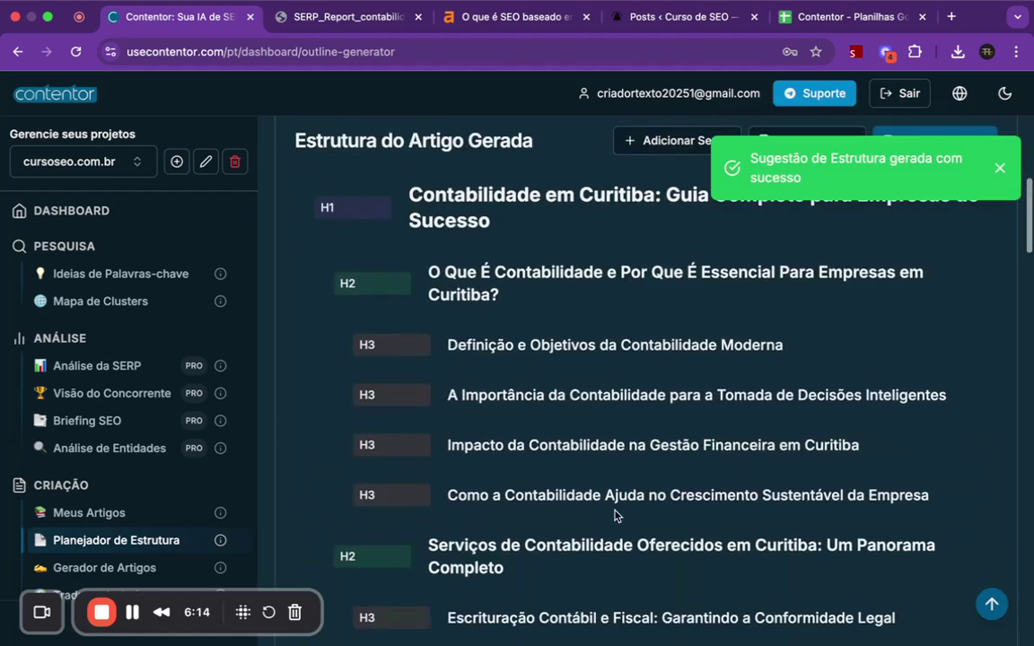
scroll(615, 510, down, 9)
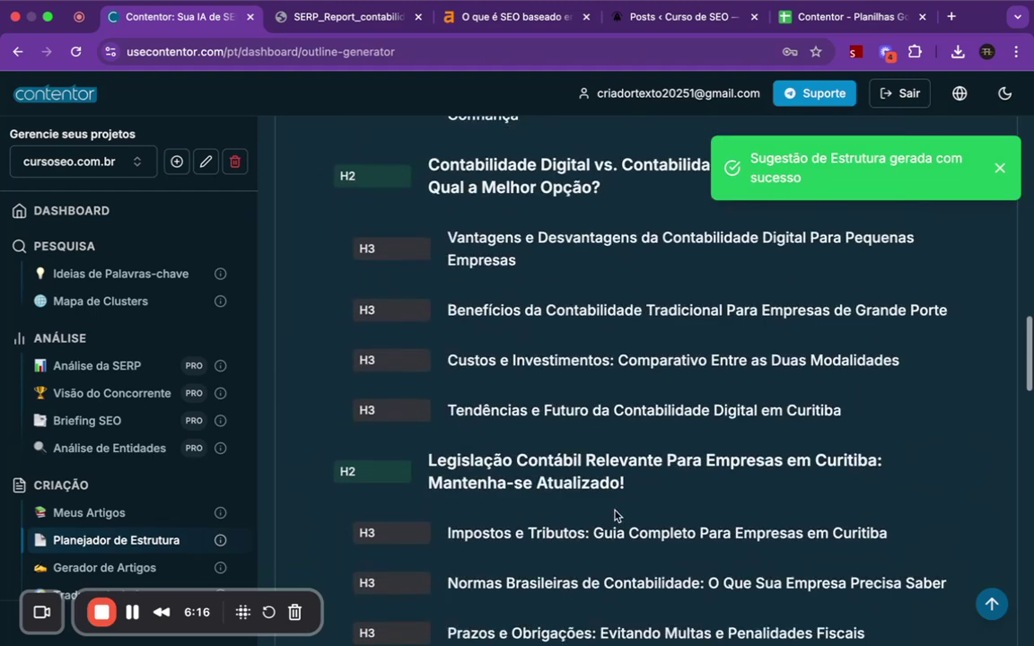
scroll(615, 510, down, 1)
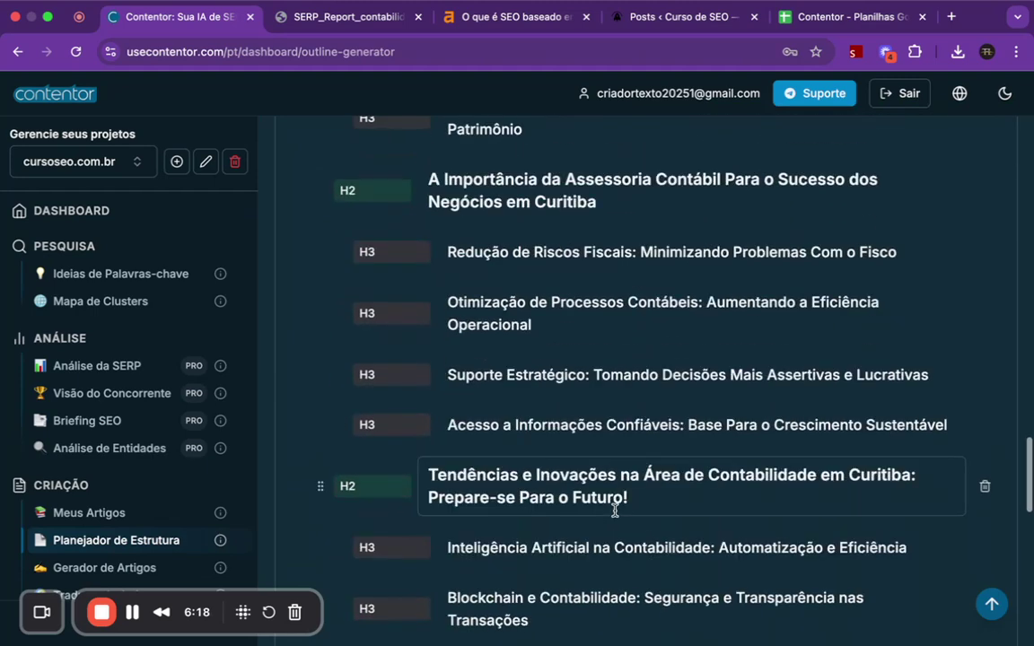
scroll(586, 325, down, 5)
scroll(587, 330, down, 6)
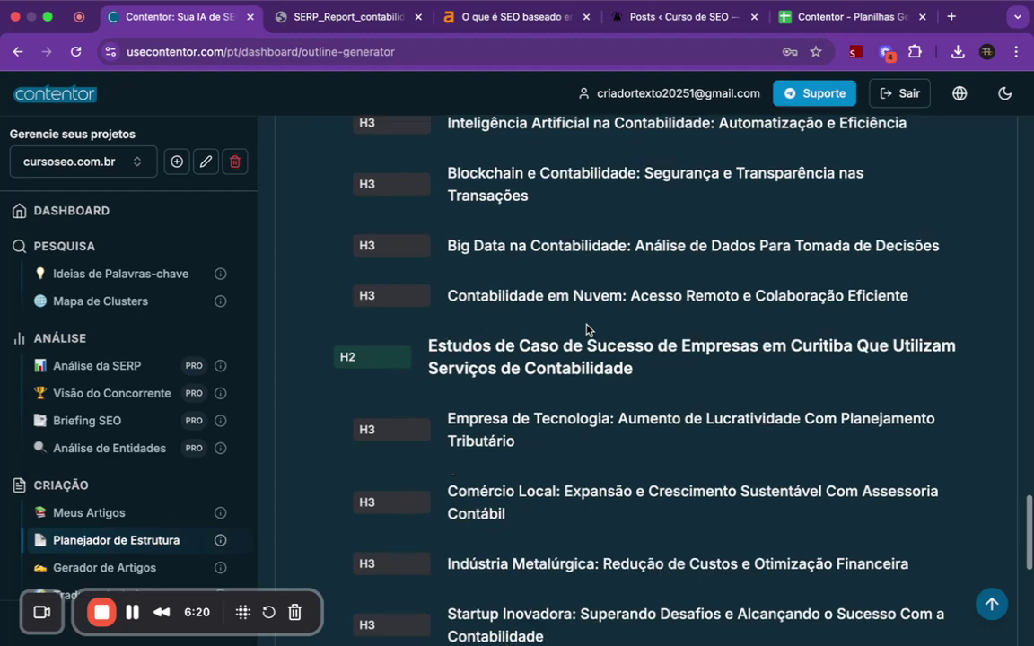
scroll(586, 330, up, 20)
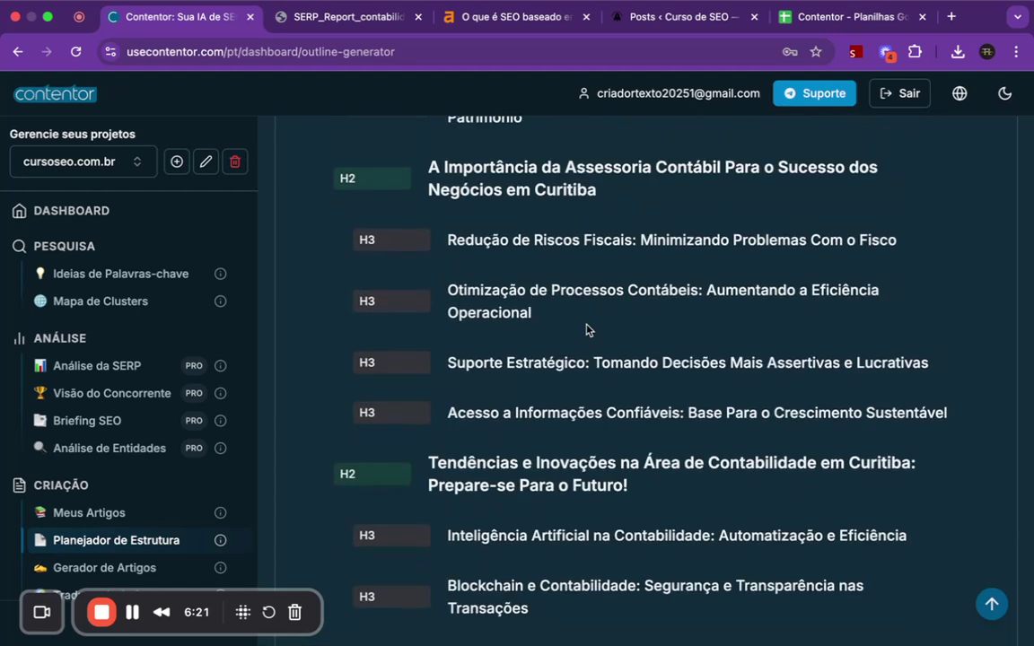
click(789, 294)
key(BackSpace)
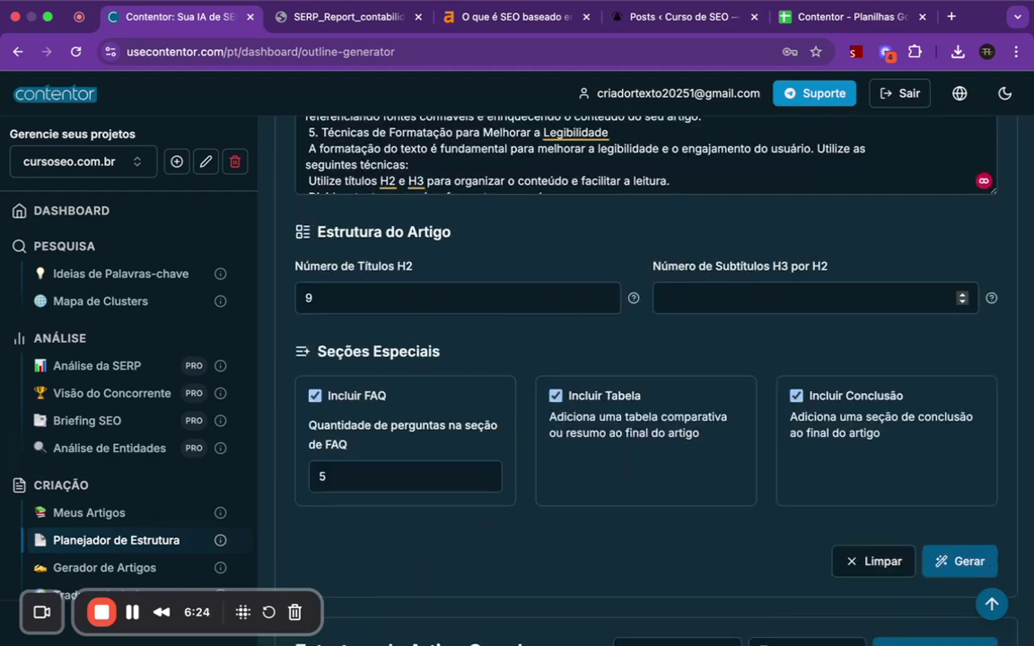
text(2)
click(956, 559)
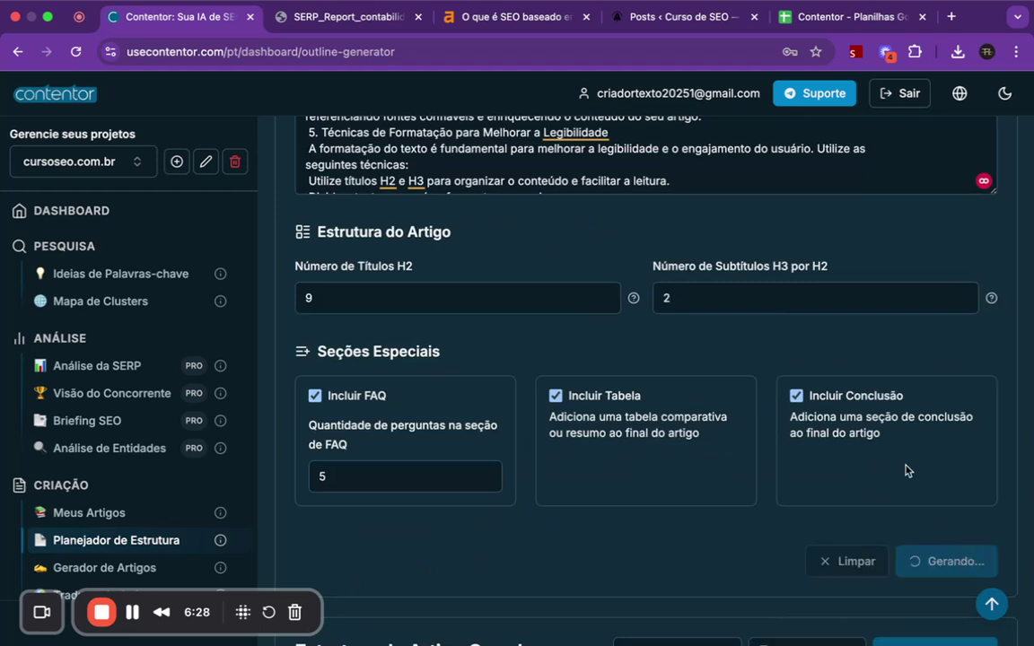
- Examine the custom prompt and the H2 and H3 headings of the regenerated article structure
scroll(903, 495, down, 4)
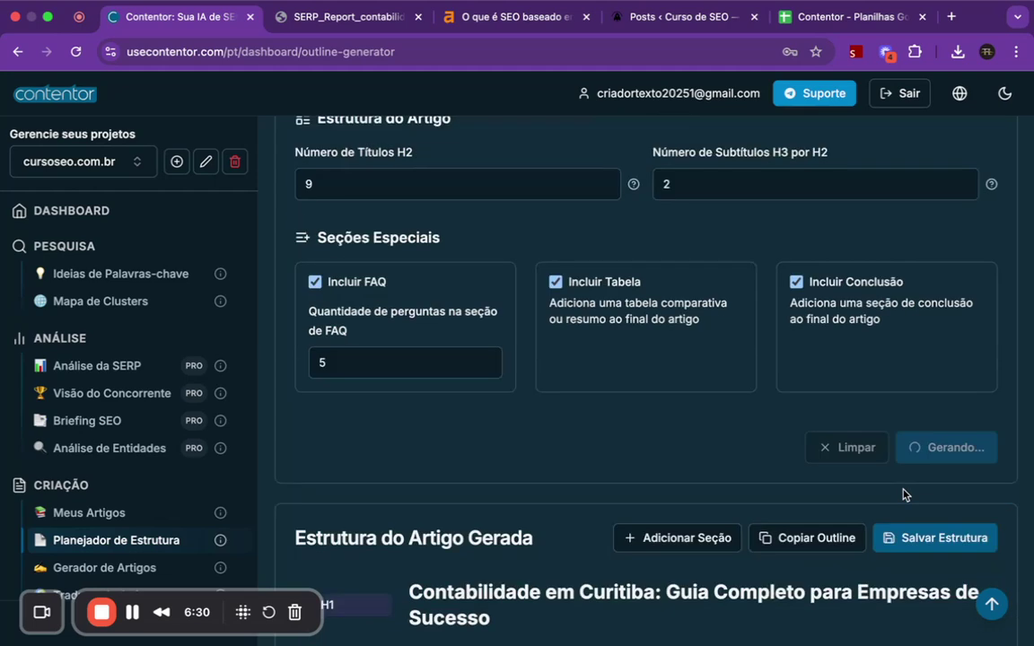
scroll(903, 492, up, 6)
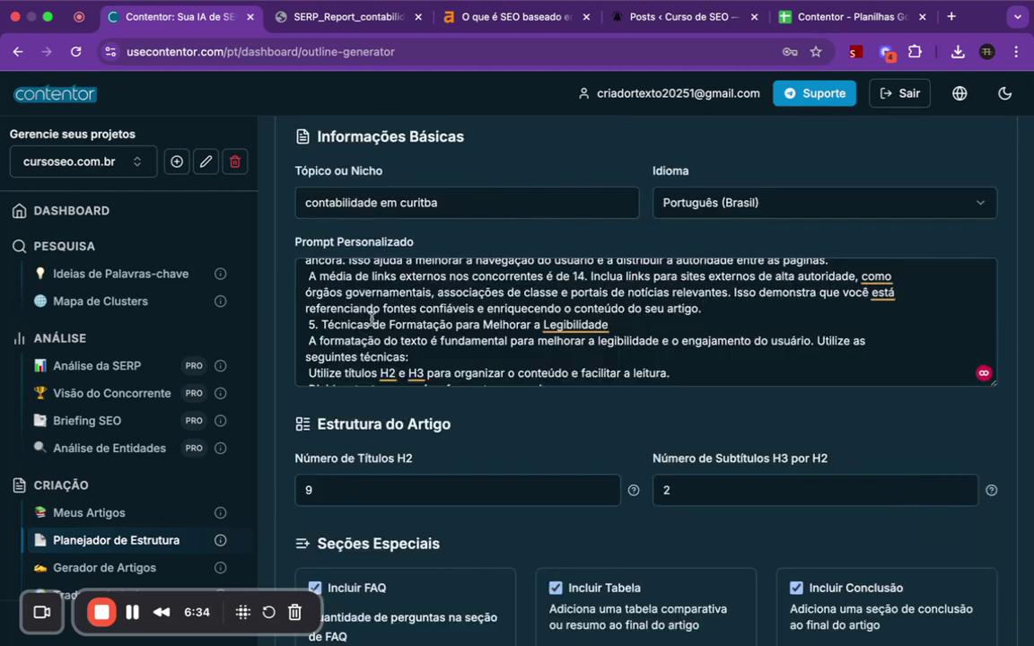
scroll(446, 330, up, 2)
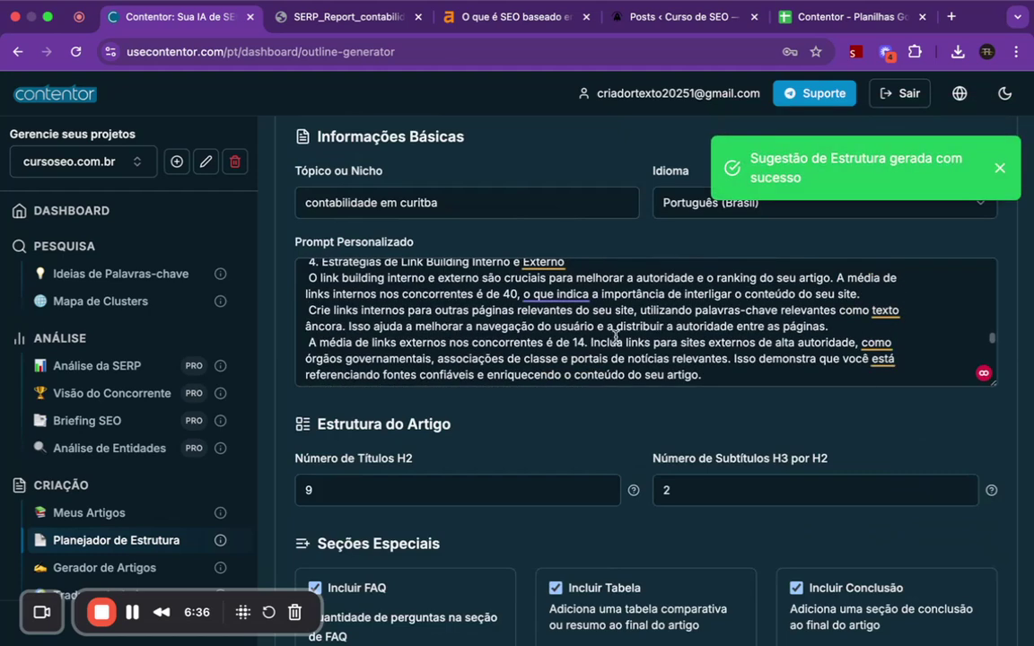
scroll(611, 349, up, 2)
scroll(547, 434, down, 10)
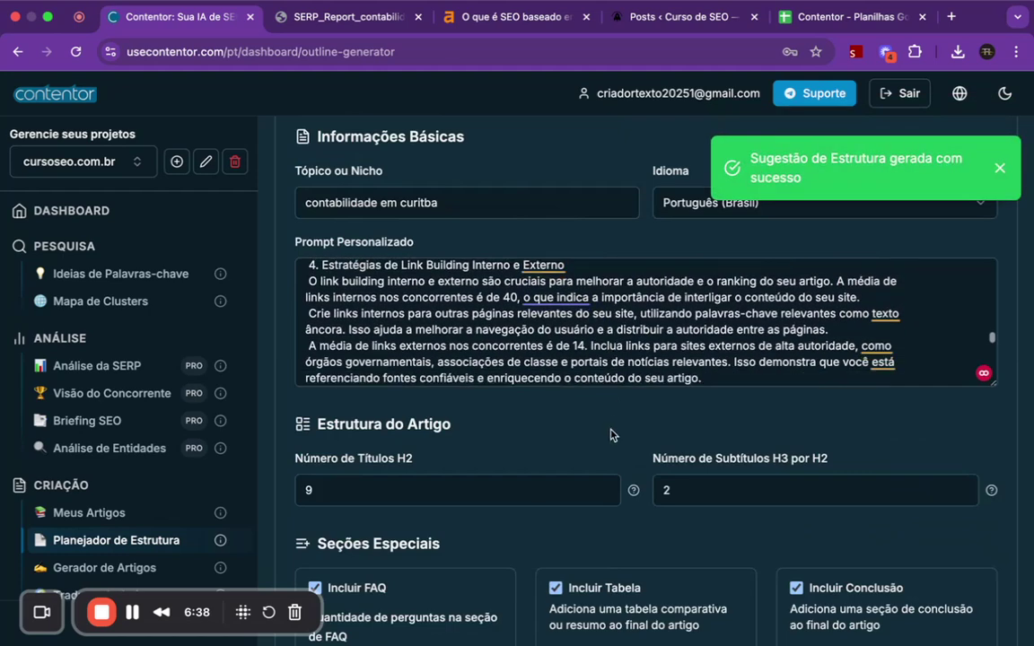
scroll(628, 431, down, 3)
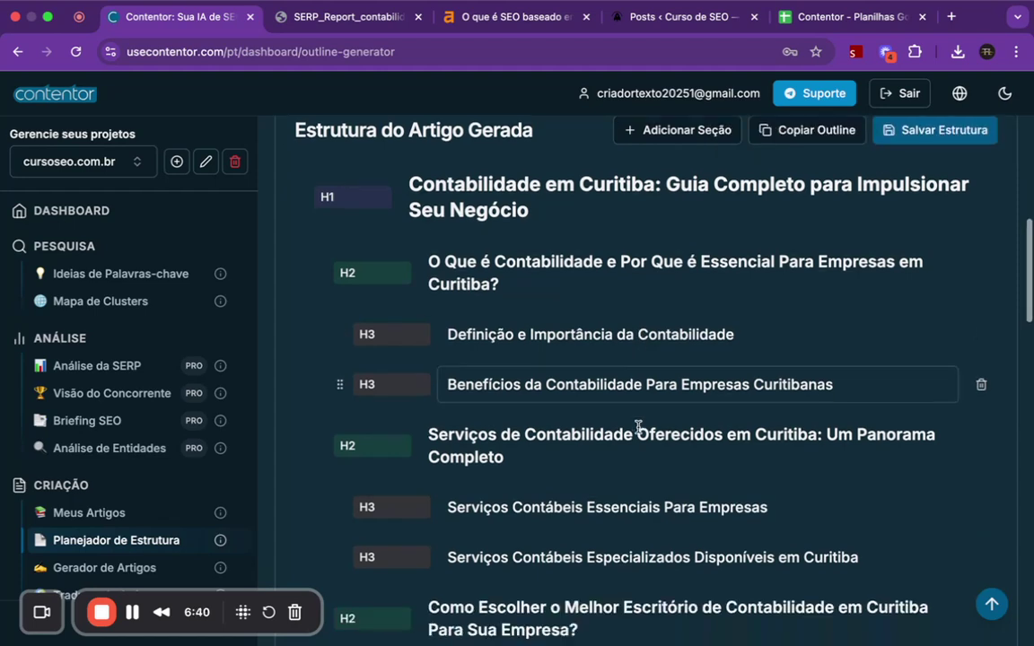
scroll(625, 508, down, 3)
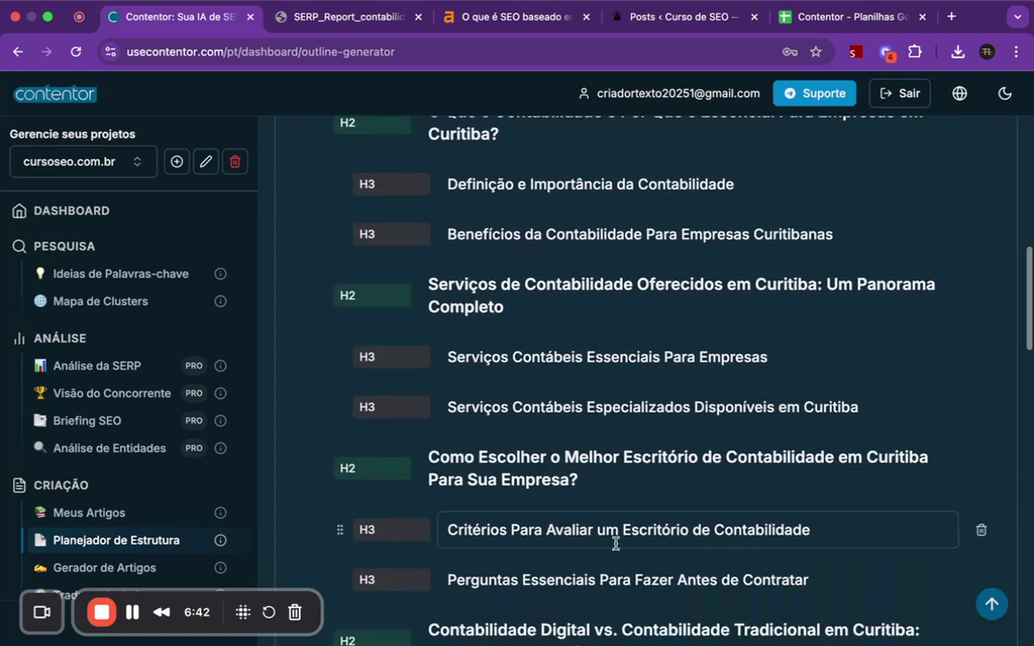
scroll(610, 531, down, 5)
scroll(601, 563, down, 5)
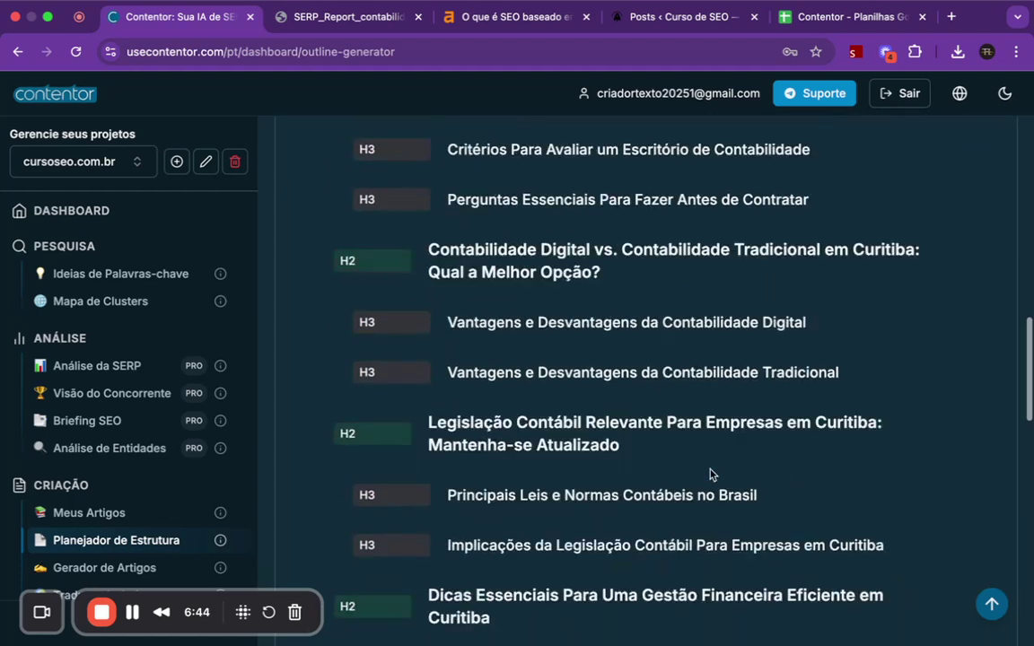
- Delete all H3 subtitles under the accounting legislation ("Legislação Contábil") and financial management tips ("Dicas Essenciais") H2 headings
click(982, 369)
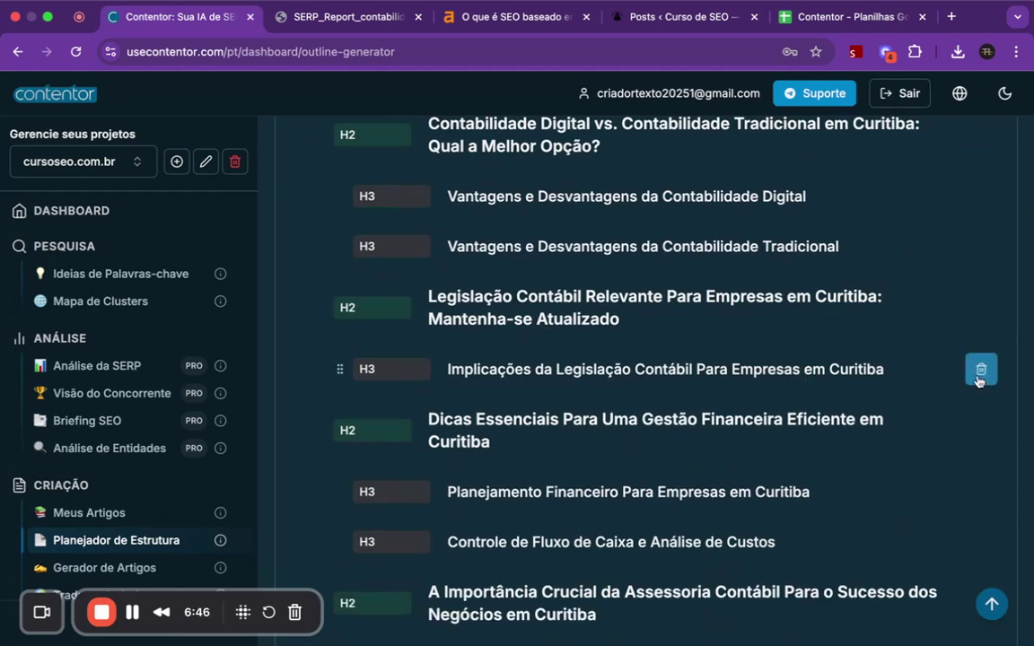
click(982, 369)
click(981, 449)
click(981, 444)
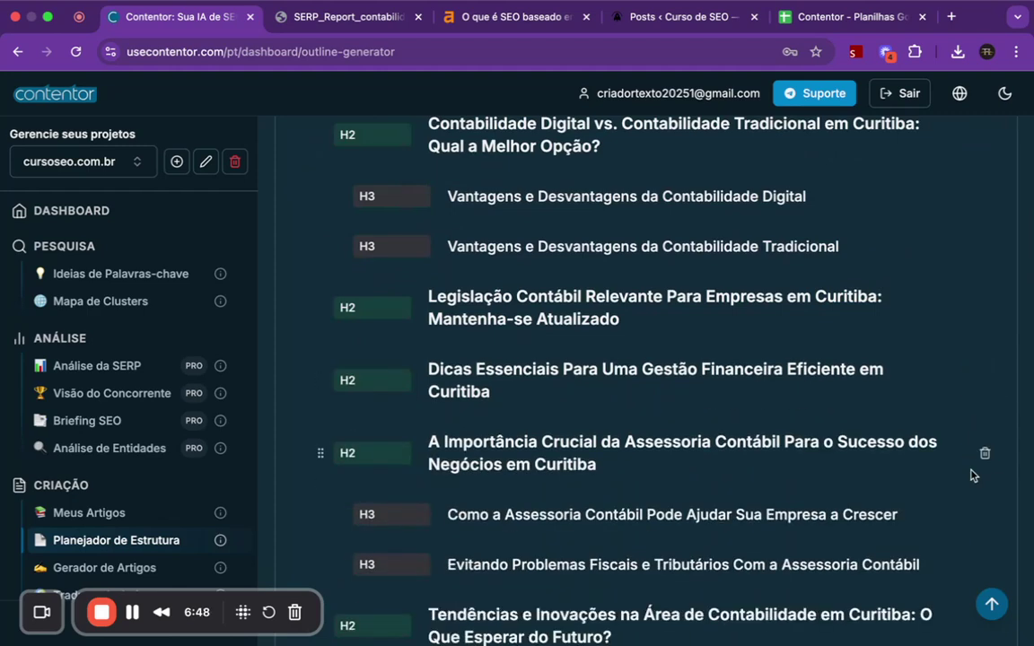
- Delete all H3 subtitles under the "A Importância Crucial da Assessoria Contábil" and "Tendências e Inovações" H2 headings
scroll(977, 462, down, 1)
click(982, 458)
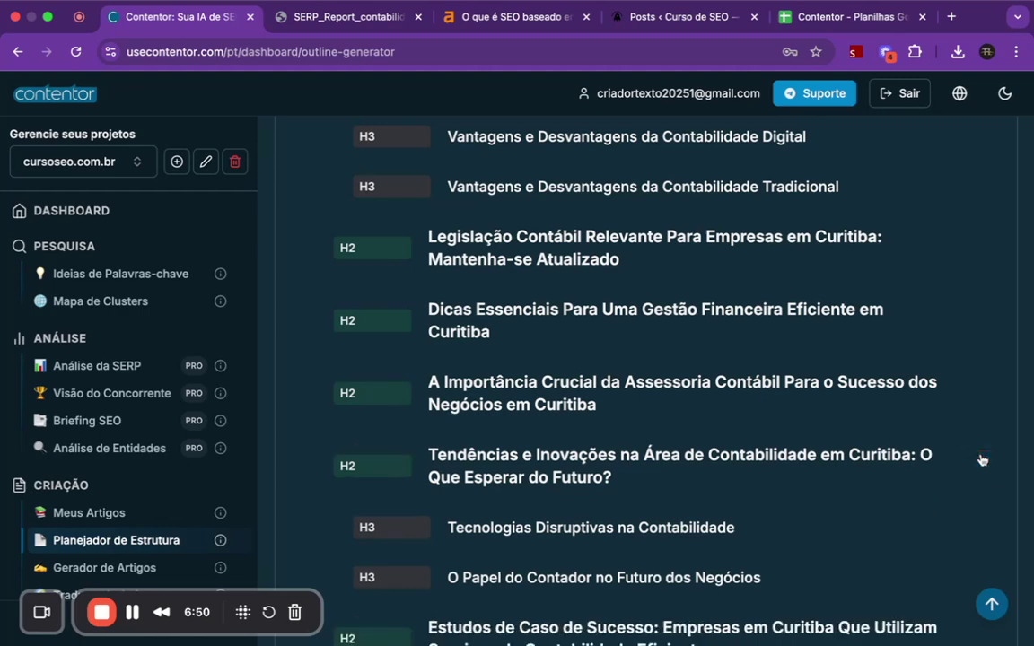
click(981, 527)
click(979, 532)
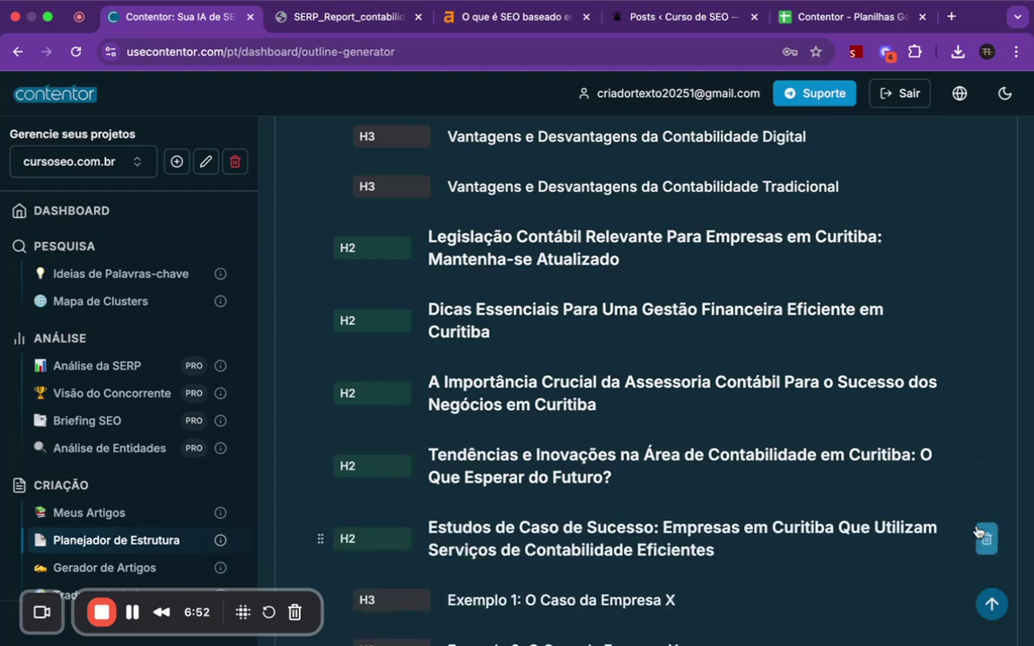
- Delete all H3 subtitles under the "Estudos de Caso de Sucesso" and "Tabela Comparativa" H2 headings
scroll(983, 534, down, 2)
click(978, 491)
click(978, 491)
scroll(975, 492, down, 2)
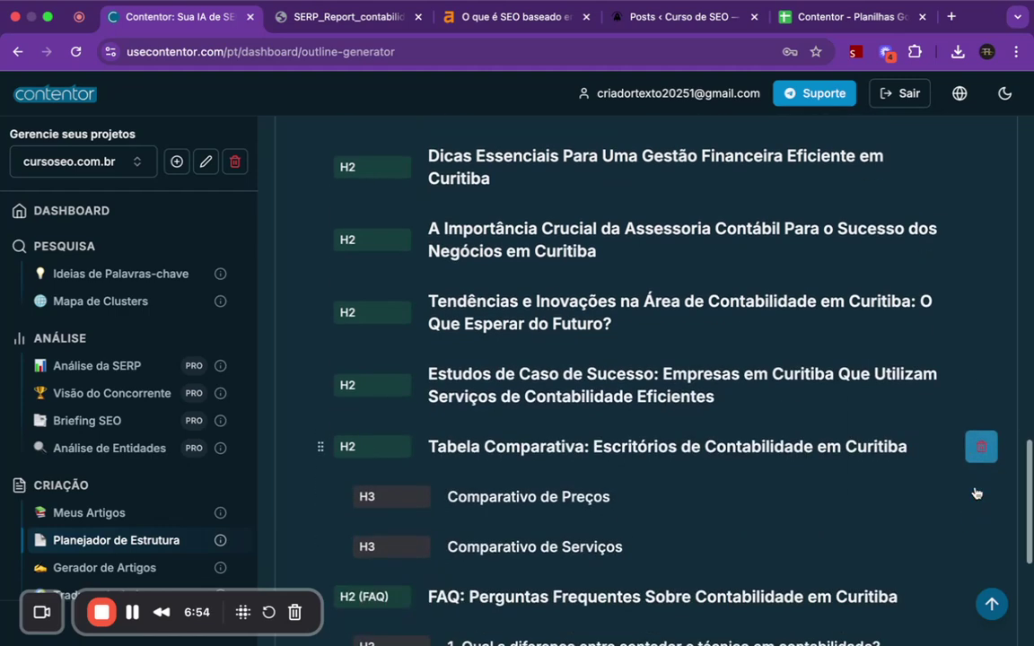
click(979, 415)
click(979, 415)
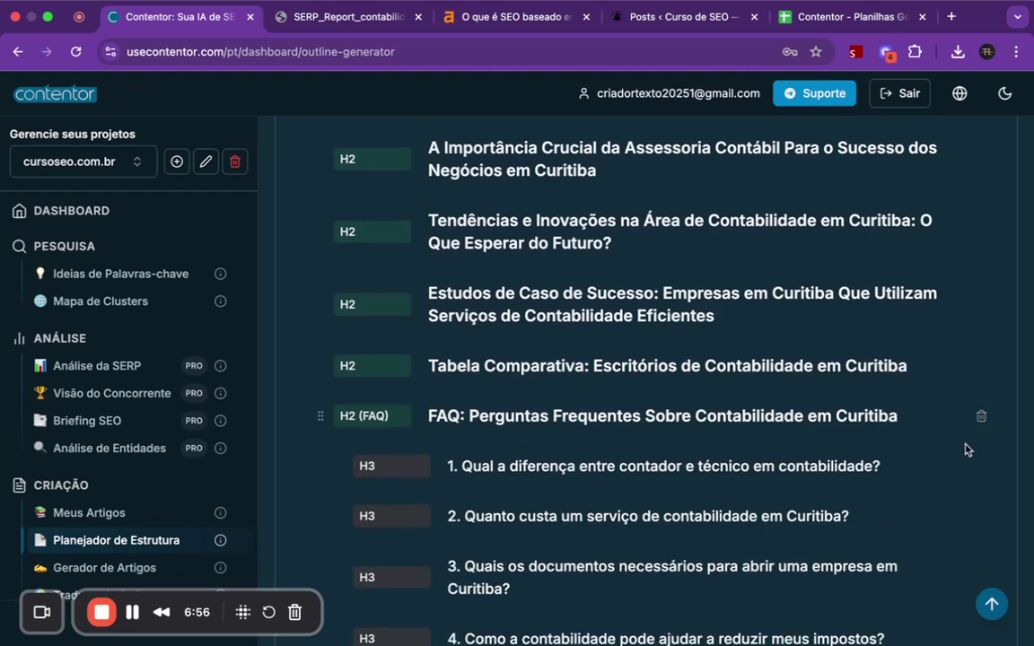
- Copy the article outline, paste it at cell B2 of the Contentor spreadsheet in Google Sheets, and undo the paste
scroll(832, 477, down, 4)
scroll(831, 475, up, 2)
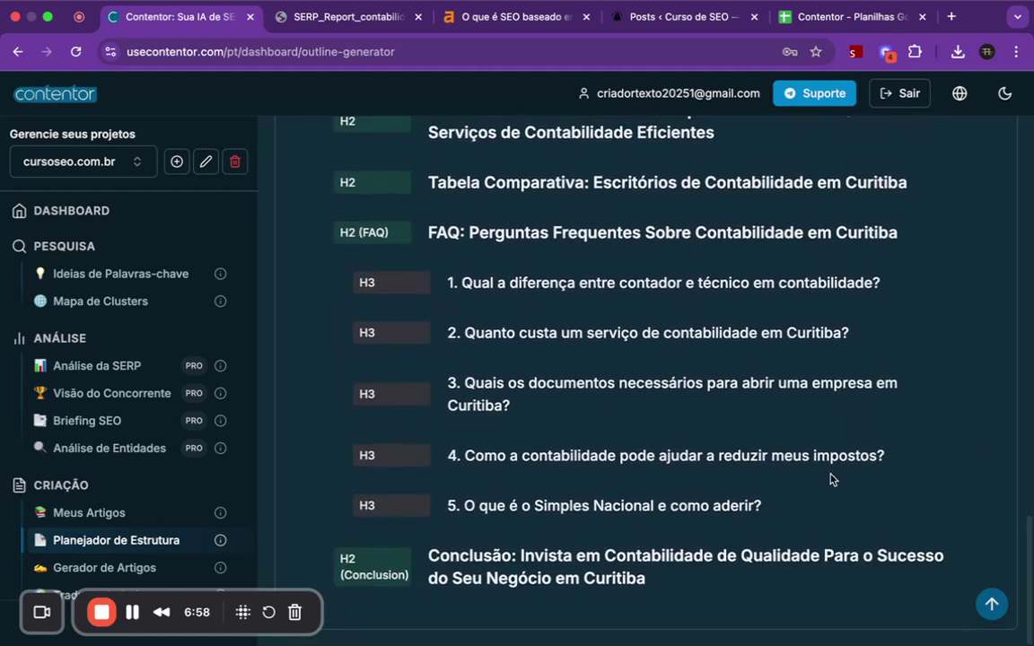
scroll(831, 475, up, 8)
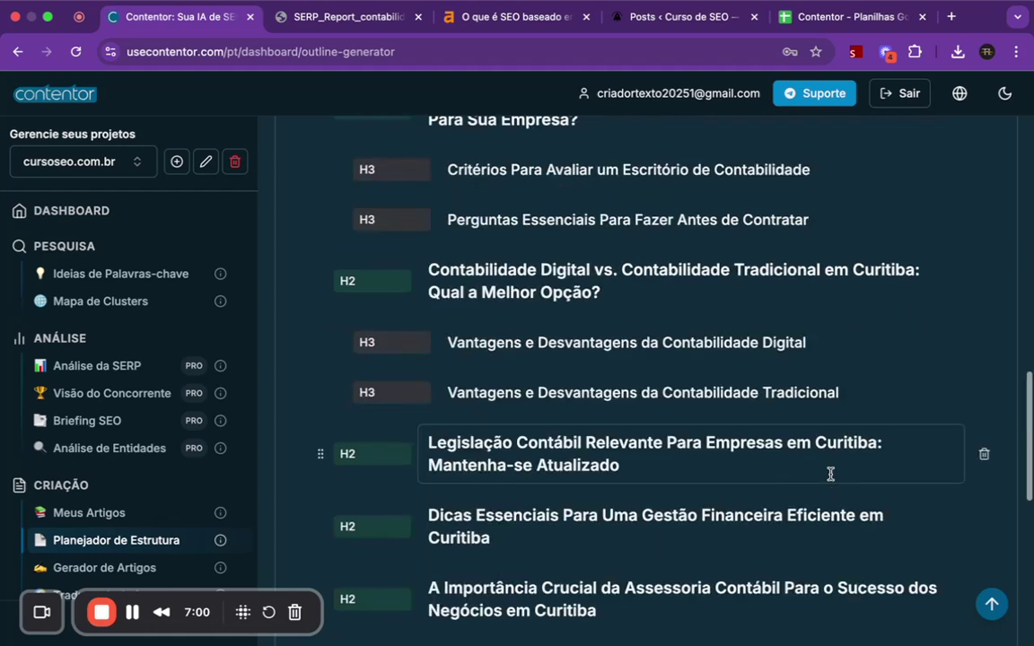
scroll(831, 475, up, 9)
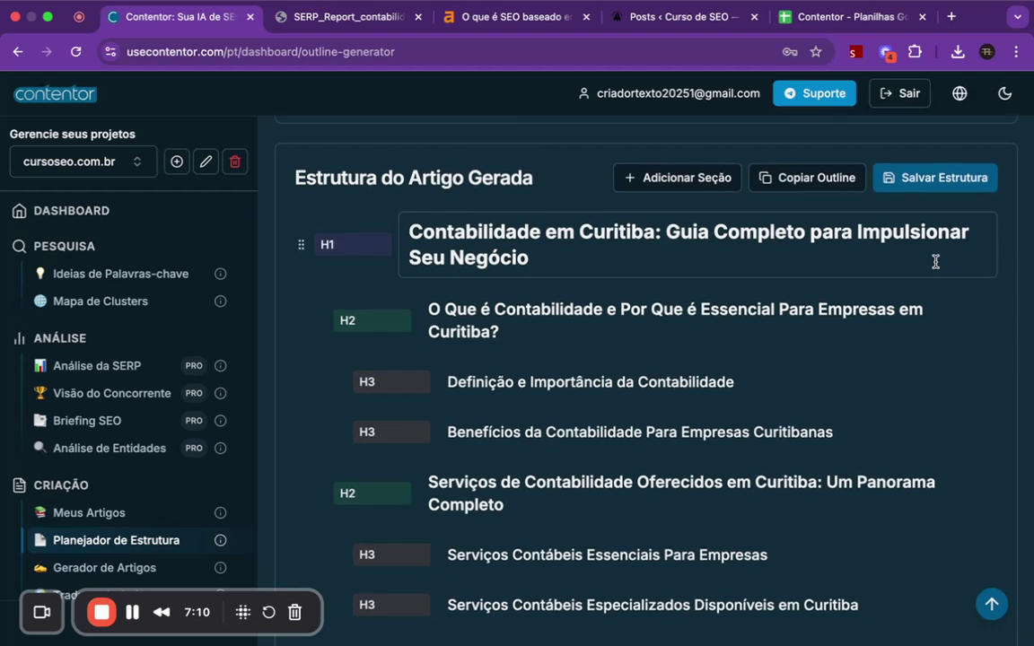
click(810, 183)
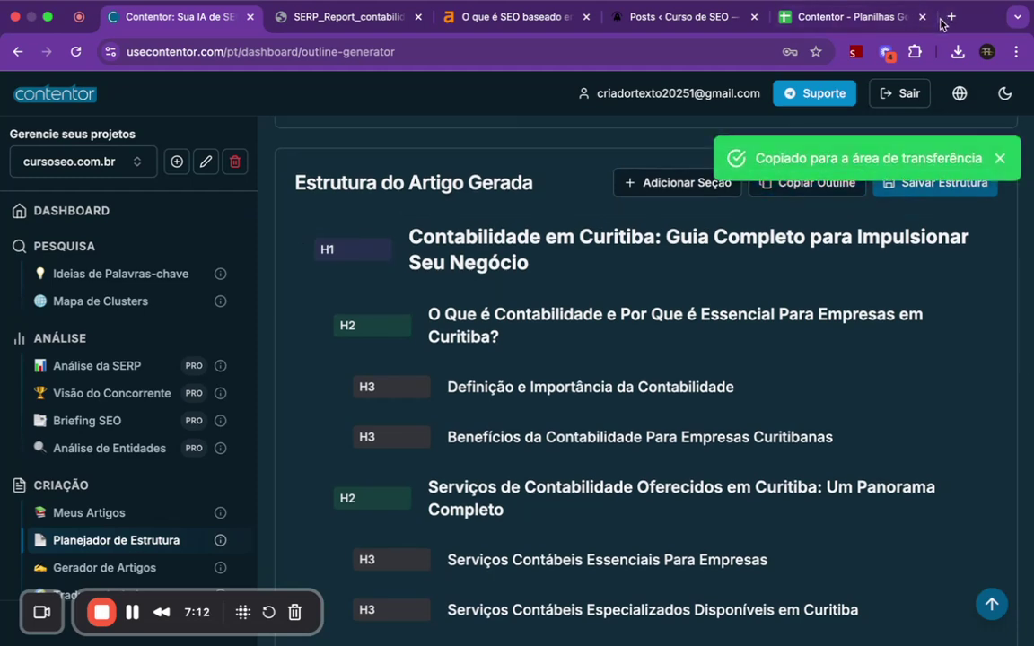
click(818, 19)
click(359, 230)
key(ctrl+v)
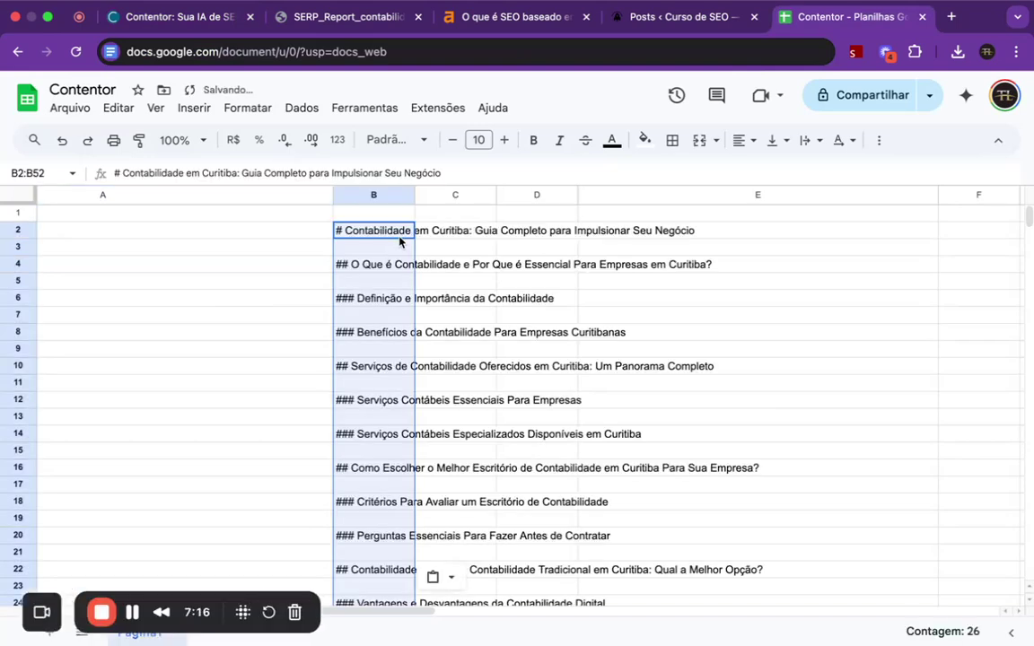
scroll(384, 407, down, 5)
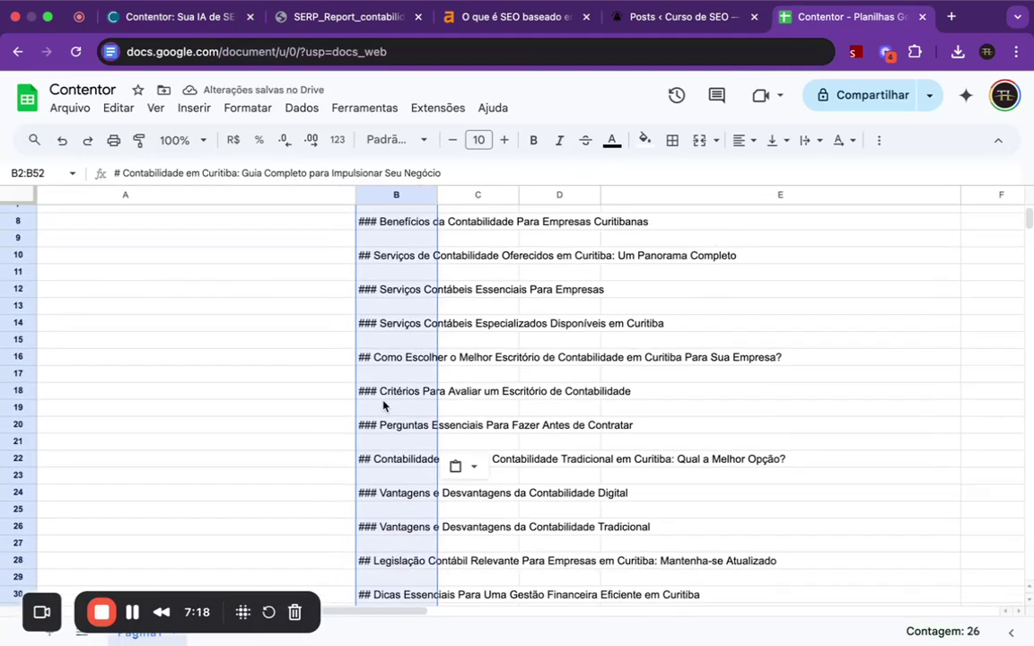
key(ctrl+z)
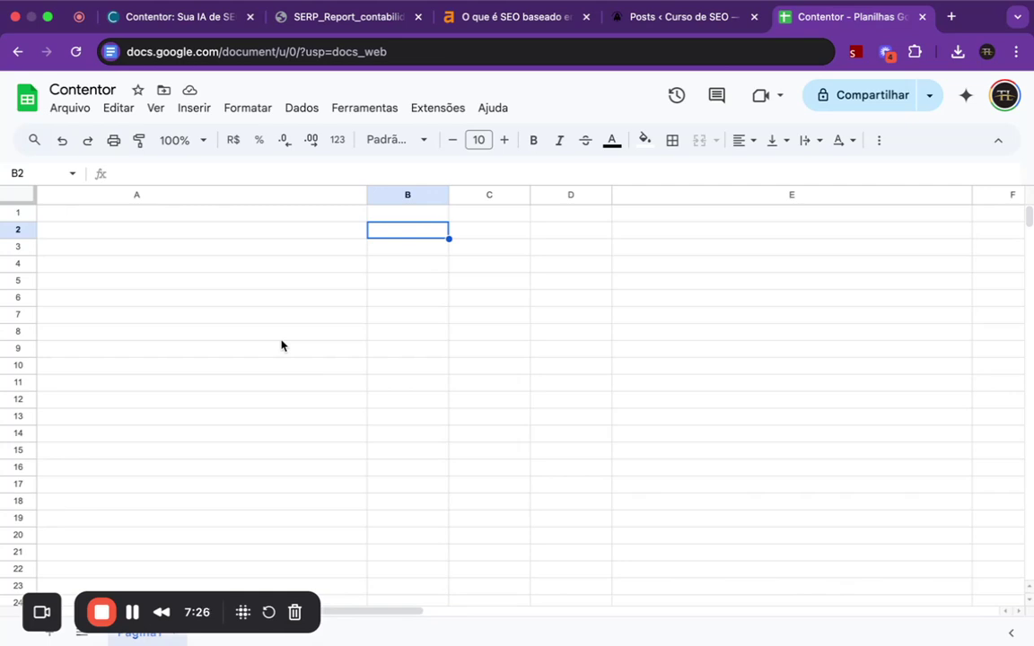
- Switch back to the Contentor web app, save the generated article structure and look it over
click(180, 20)
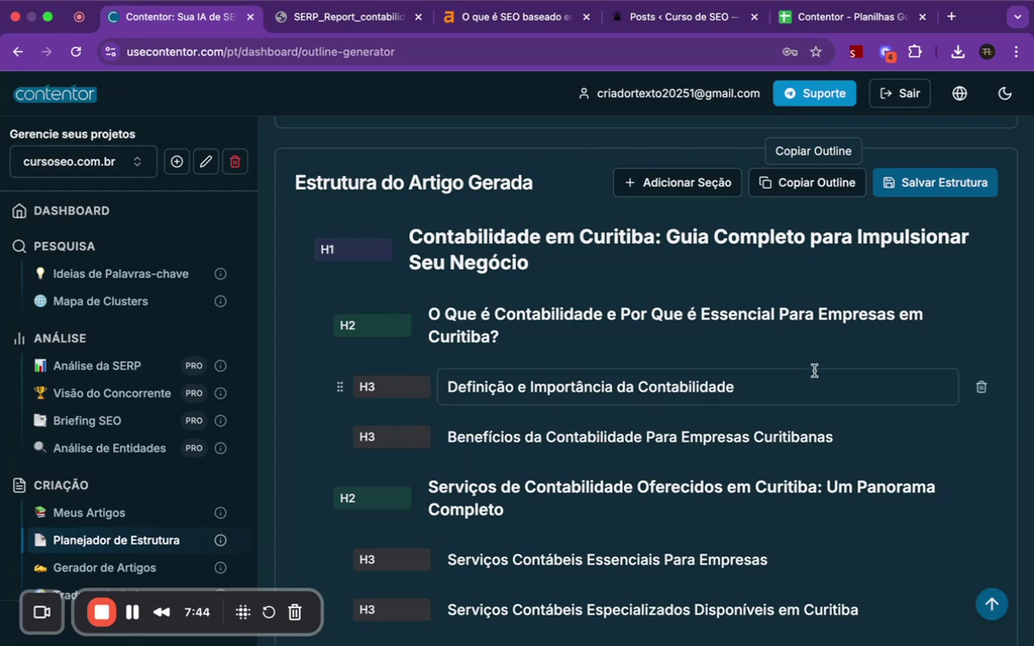
click(976, 199)
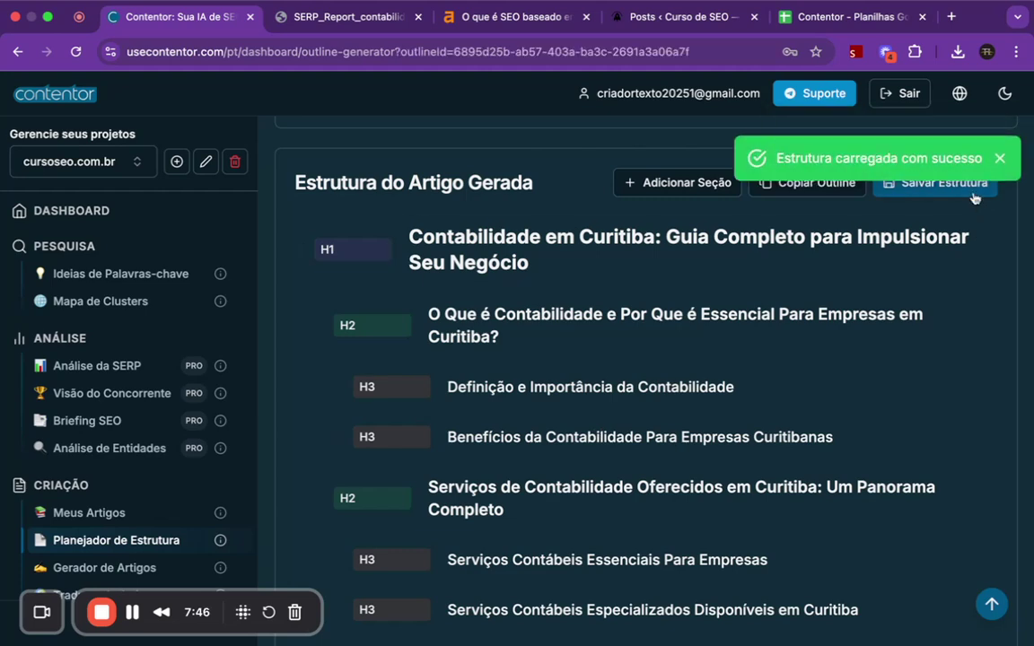
scroll(546, 489, down, 3)
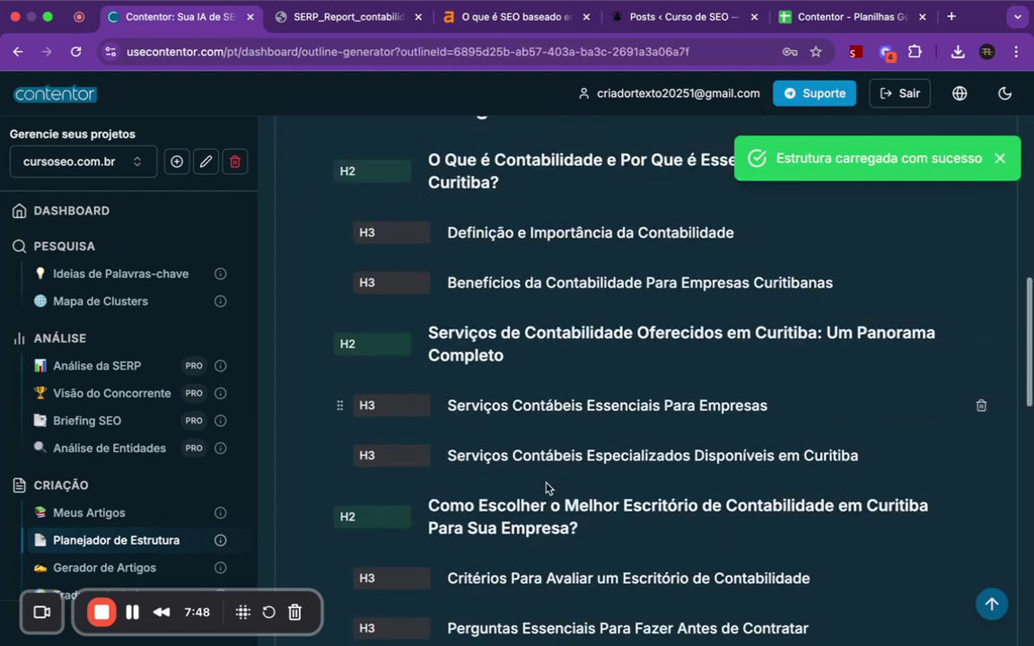
scroll(532, 432, up, 1)
scroll(532, 431, up, 4)
scroll(404, 467, down, 1)
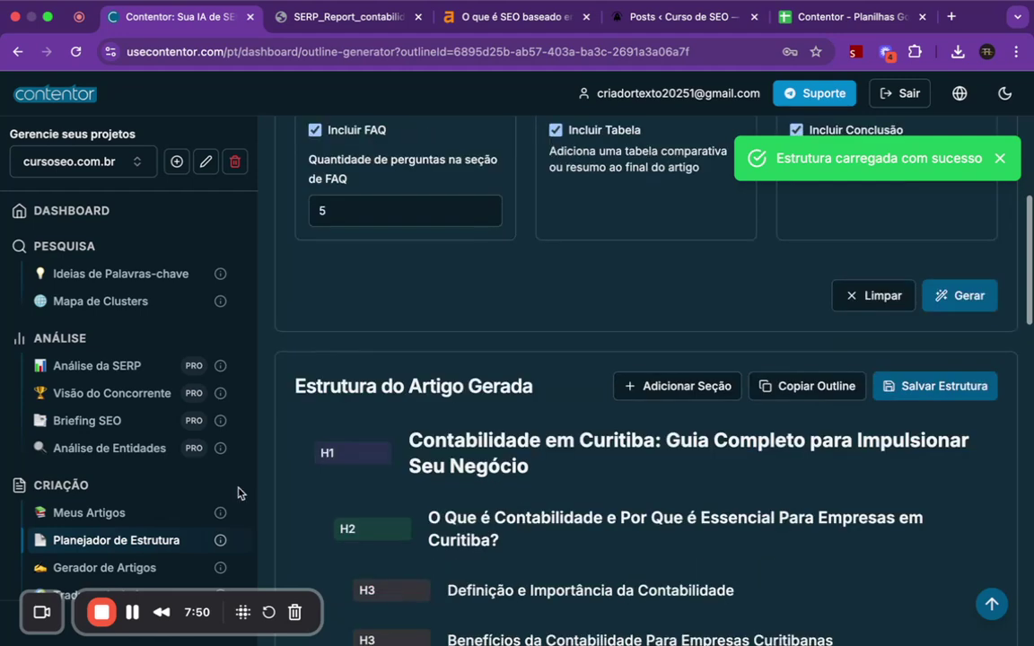
- Open the Gerador de Artigos tool
scroll(141, 538, down, 1)
scroll(144, 521, up, 1)
scroll(153, 496, down, 1)
scroll(492, 323, up, 7)
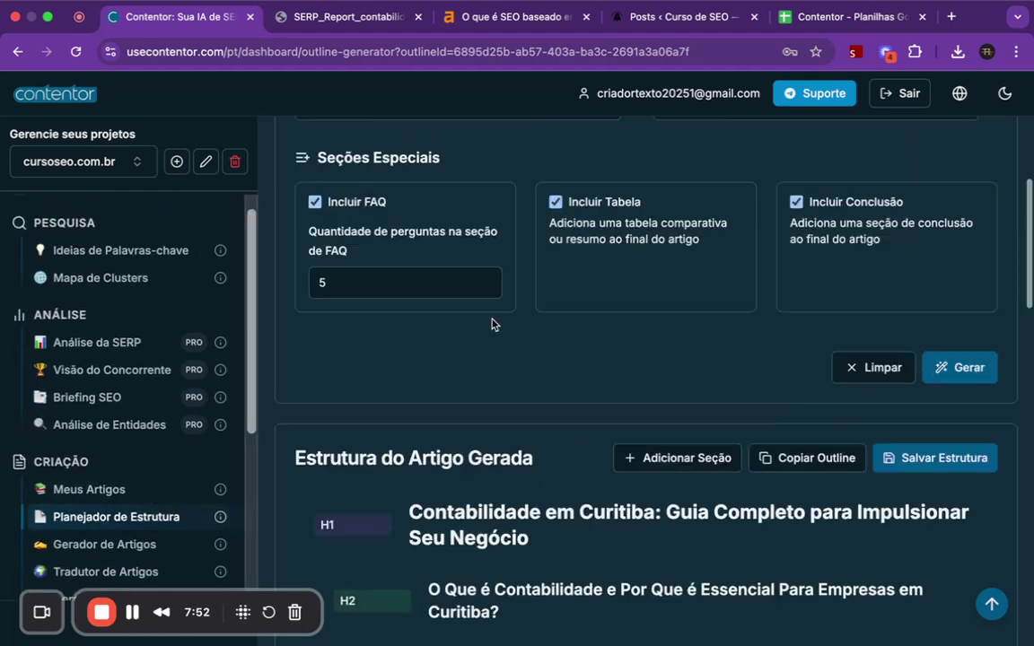
scroll(492, 321, down, 5)
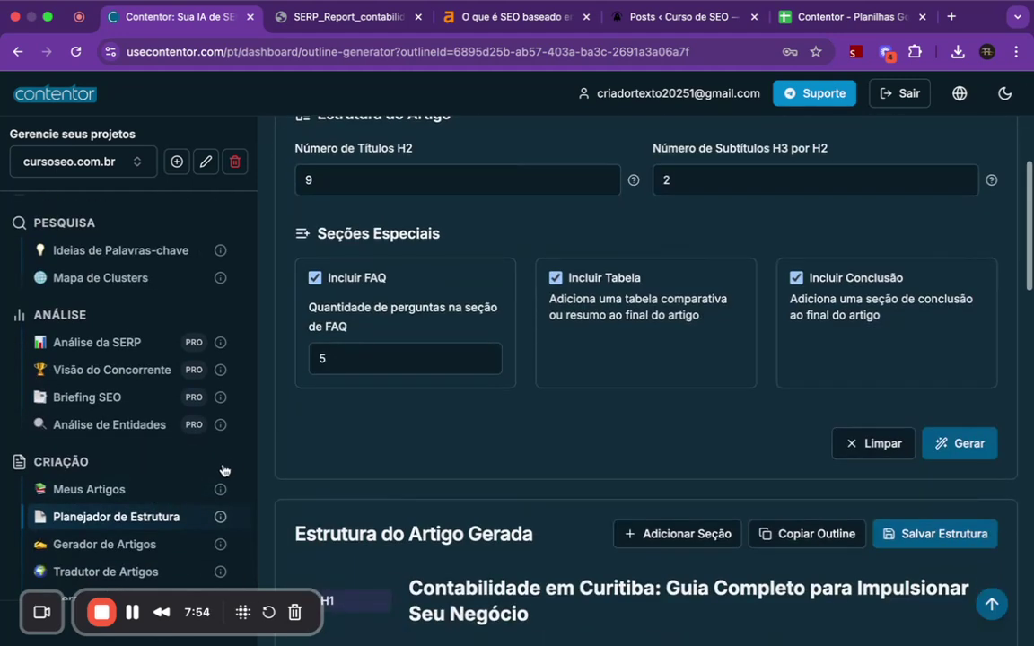
scroll(168, 504, down, 1)
click(122, 480)
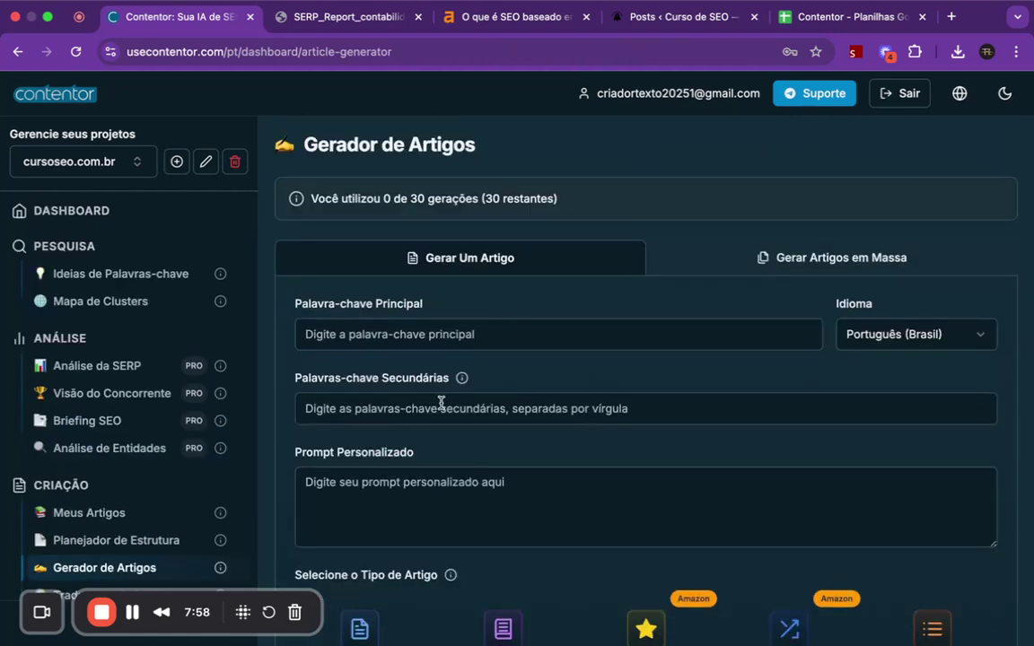
- Choose the Estrutura Pronta article type, load the "contabilidade em curitba" structure and look over its headings and settings
scroll(441, 404, down, 5)
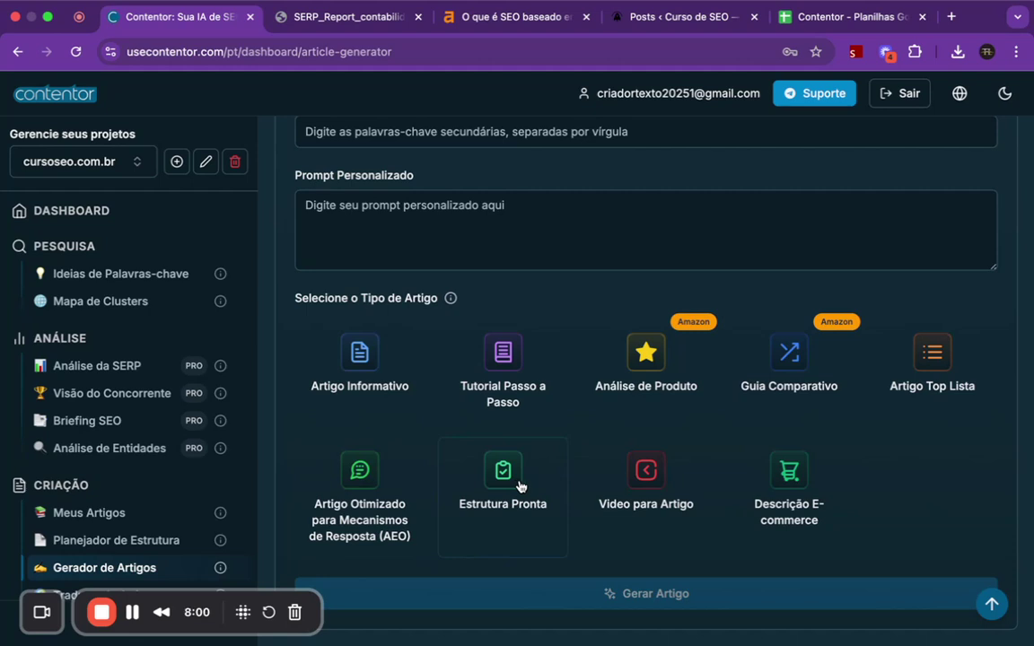
click(519, 486)
scroll(519, 486, down, 2)
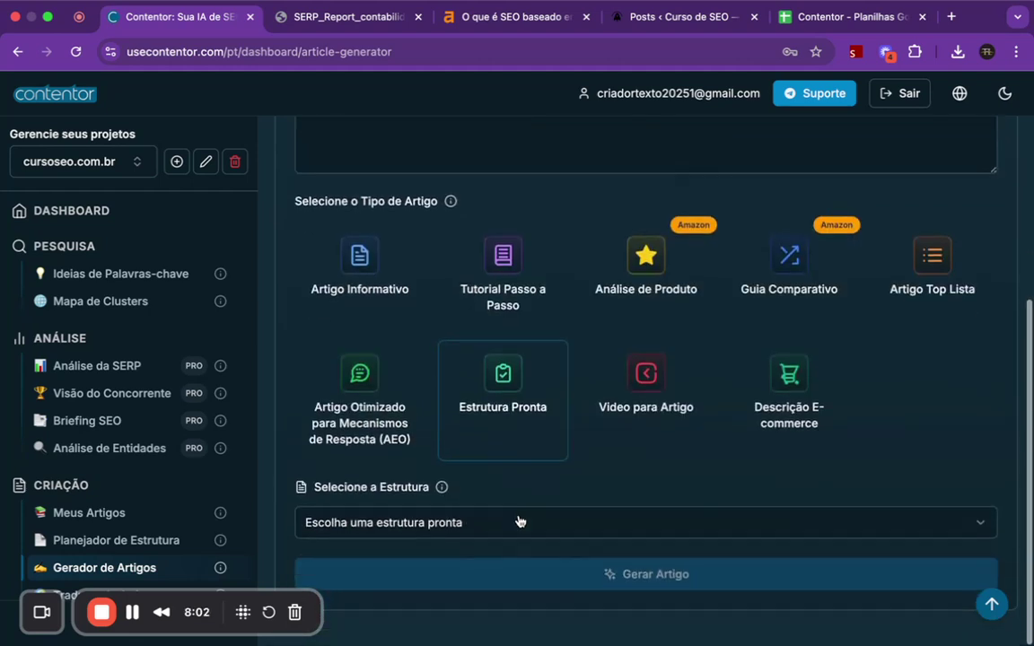
click(519, 522)
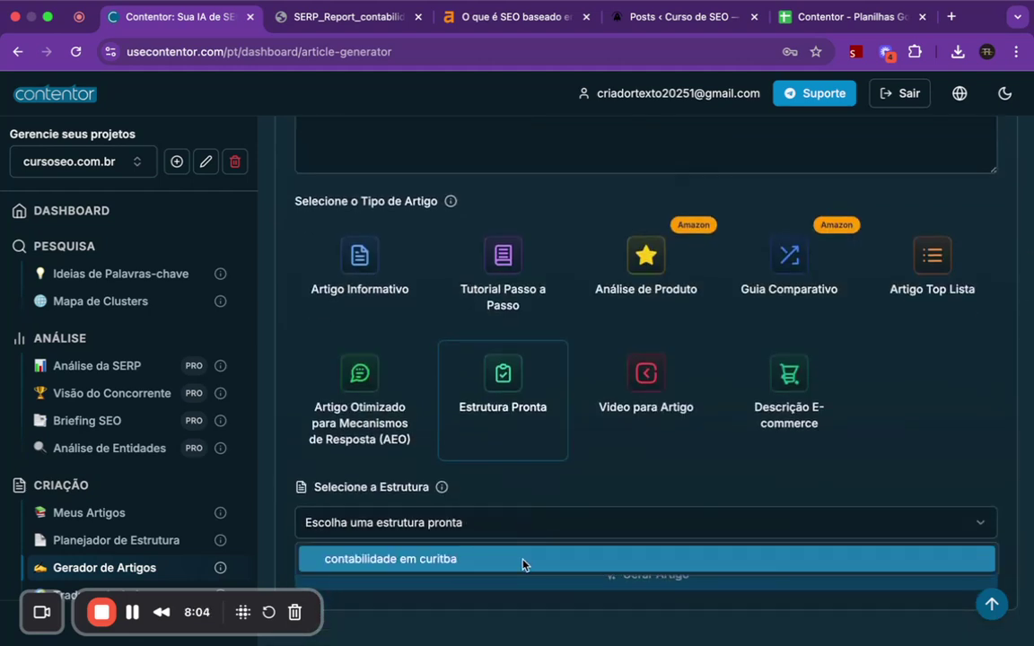
click(524, 559)
scroll(523, 559, down, 5)
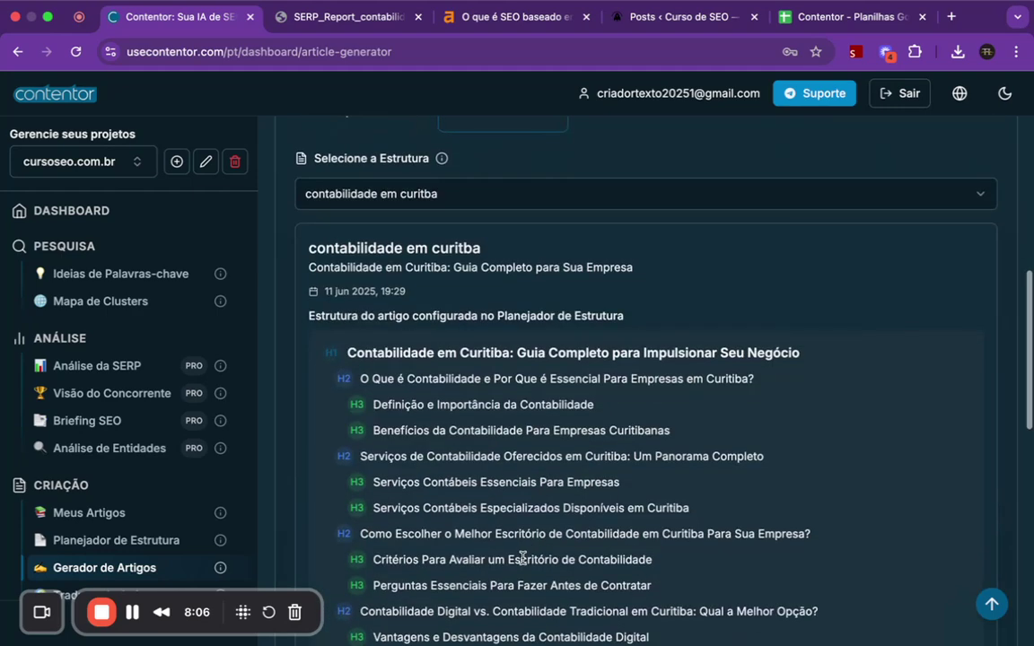
scroll(523, 559, down, 10)
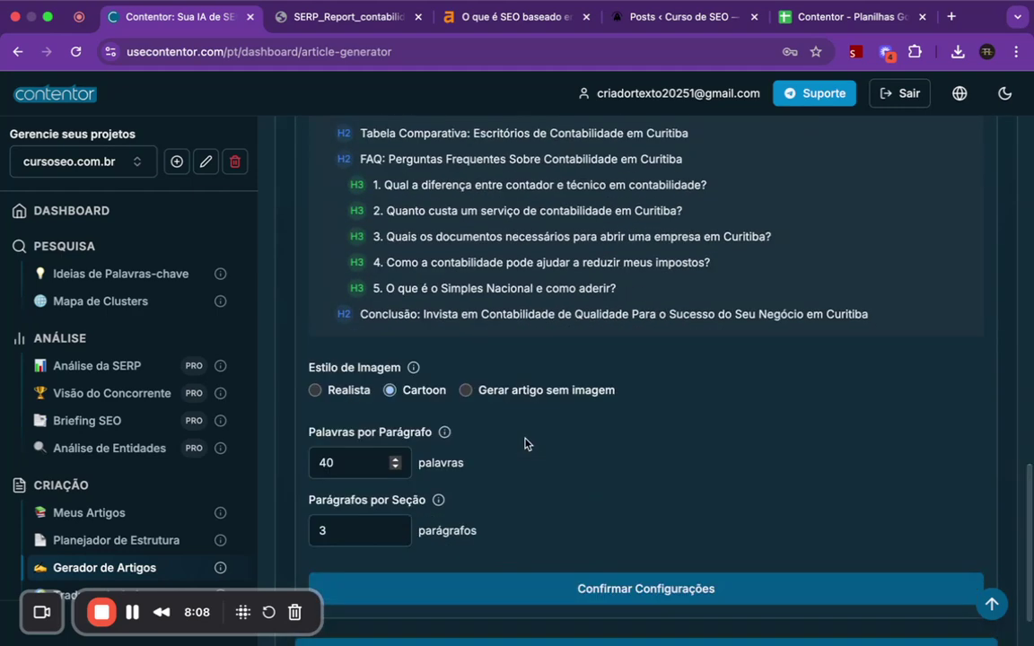
scroll(525, 444, up, 15)
scroll(525, 443, up, 5)
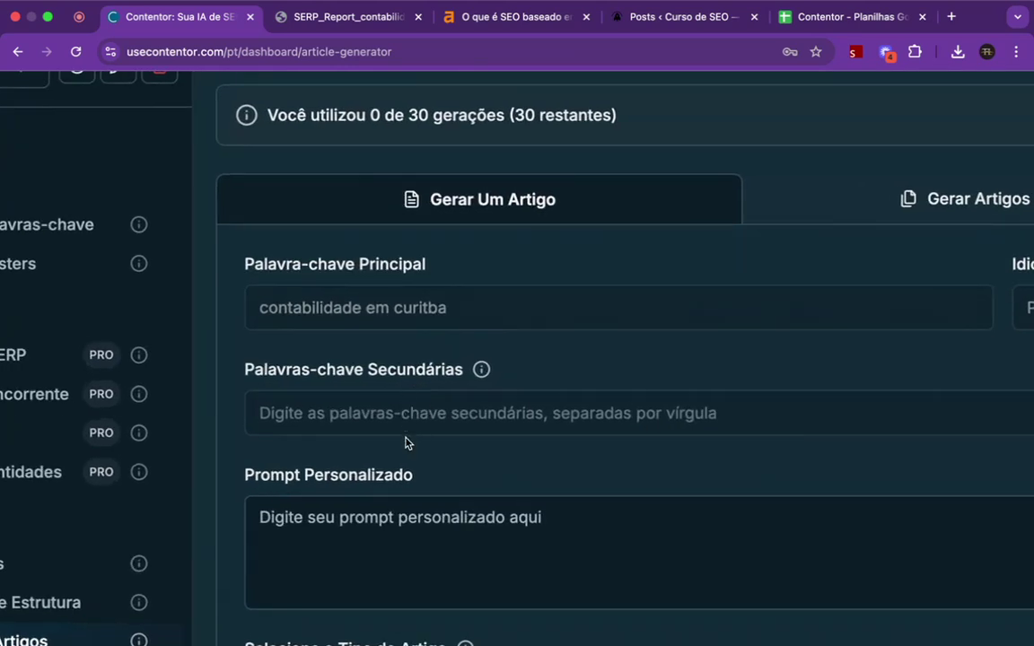
scroll(432, 519, down, 2)
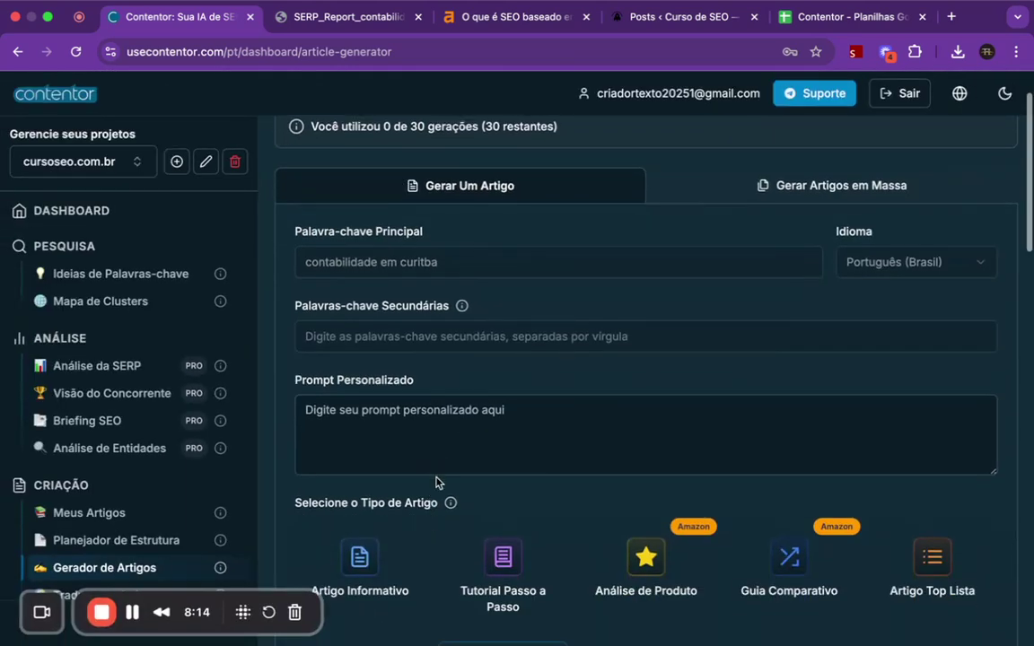
click(444, 439)
key(super+v)
key(super+a)
key(BackSpace)
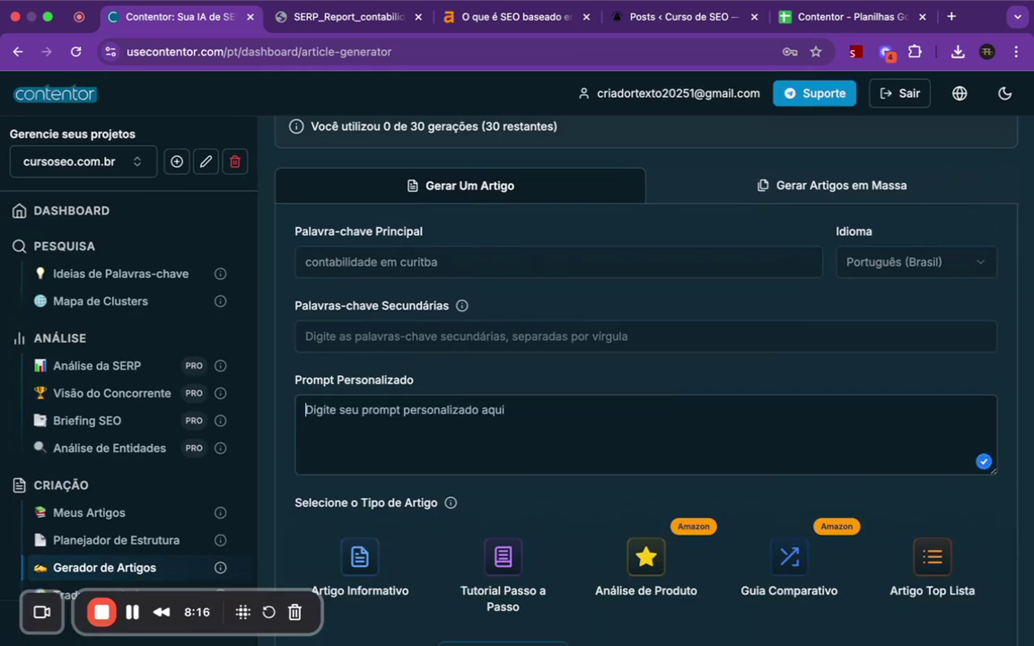
- Copy the selected recommendations text from the SERP report PDF and paste it into Contentor's Prompt Personalizado
click(325, 11)
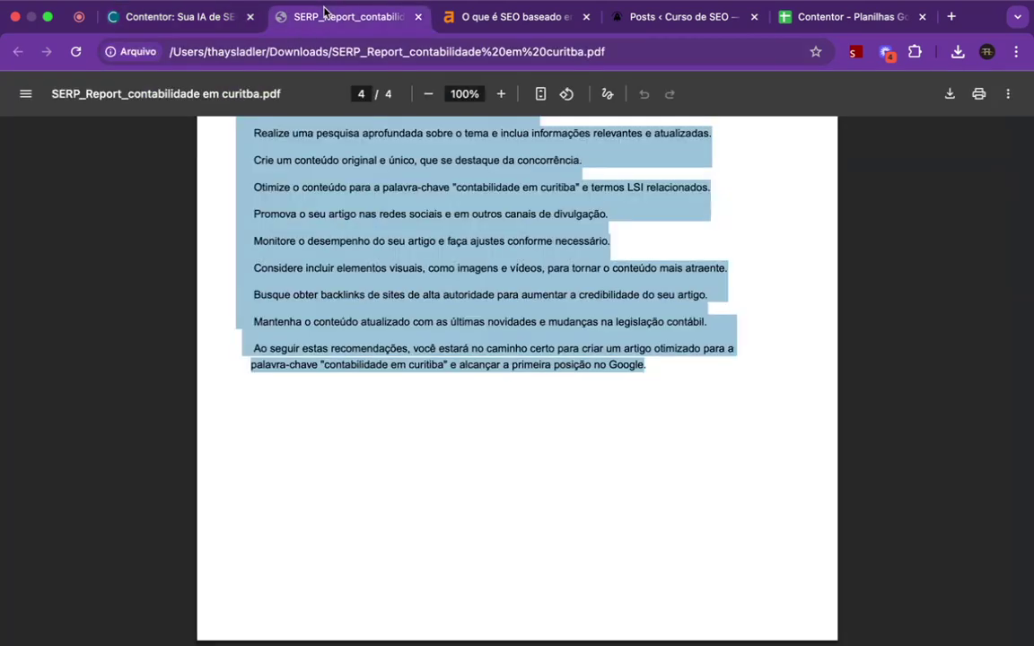
right_click(370, 313)
click(397, 351)
click(176, 17)
click(408, 439)
key(super+v)
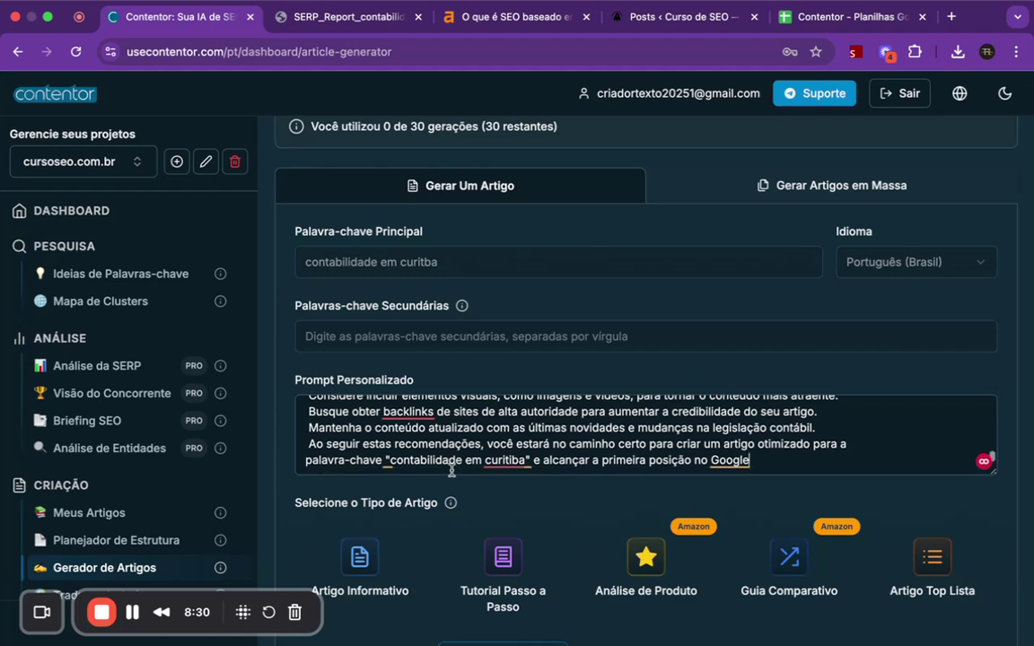
- Try the "Gerar artigo sem imagem" and Realista image styles, and set the style back to Cartoon
scroll(501, 492, down, 10)
scroll(501, 492, down, 1)
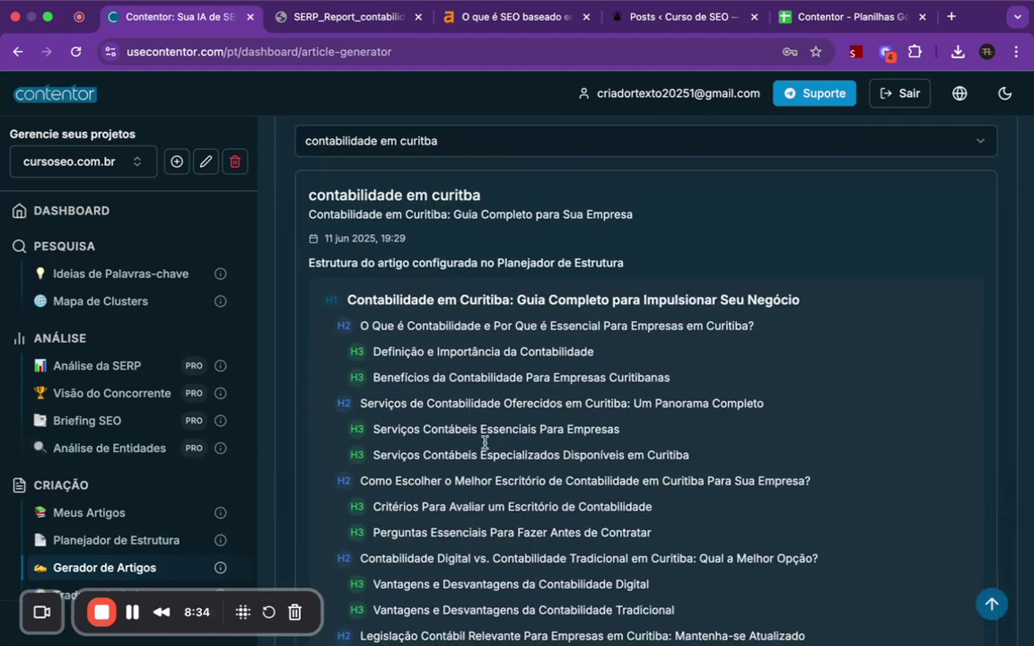
scroll(483, 431, down, 10)
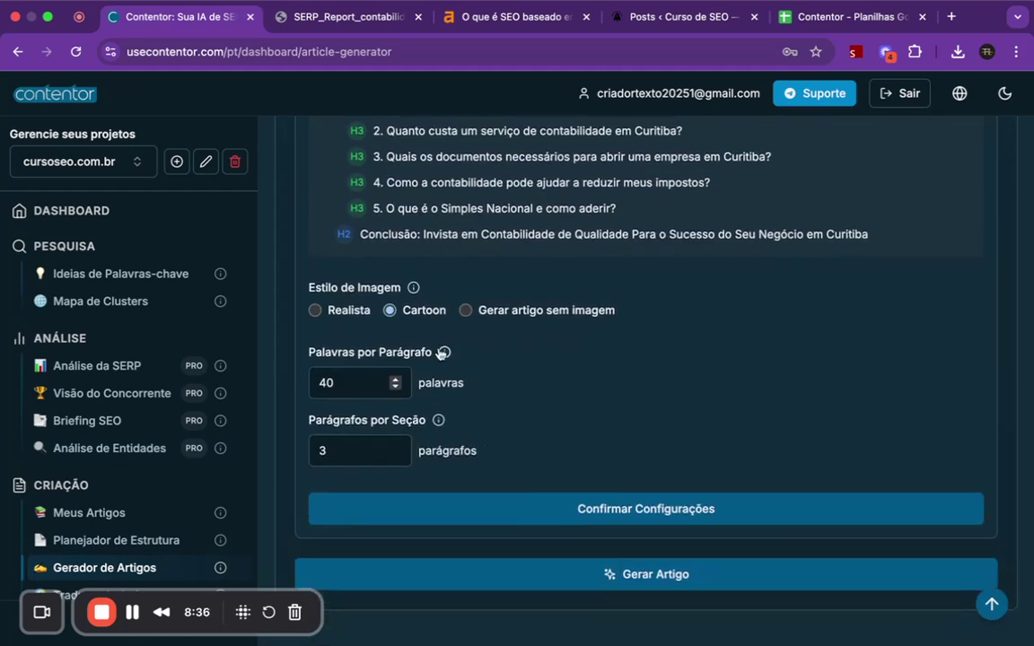
click(467, 312)
click(319, 316)
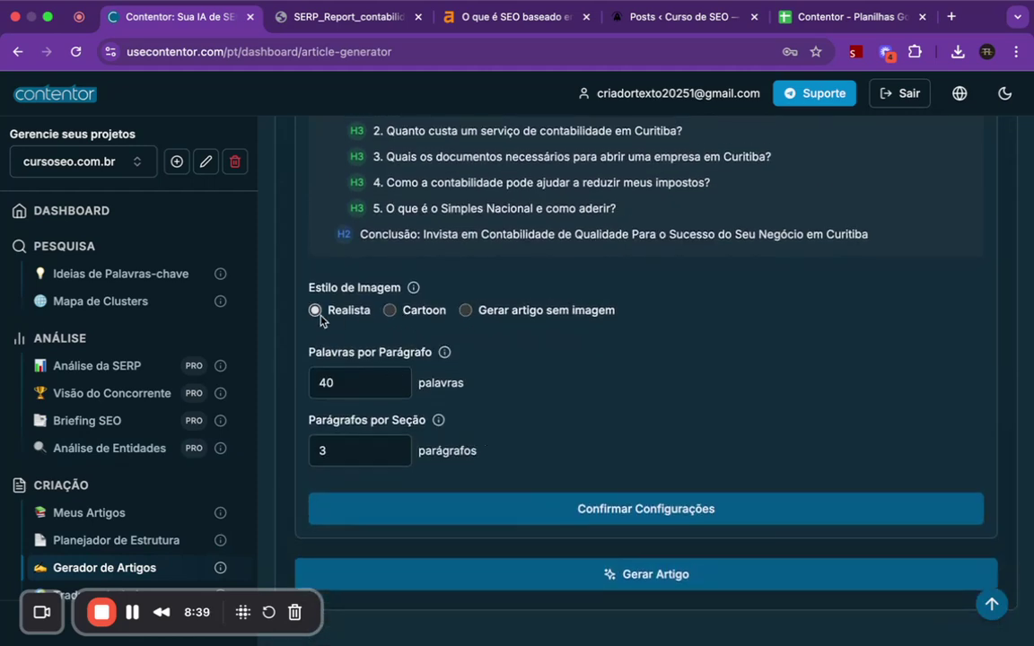
click(391, 314)
- Try other values for Palavras por Parágrafo and set it to 40, keeping 3 paragraphs per section
scroll(335, 422, up, 5)
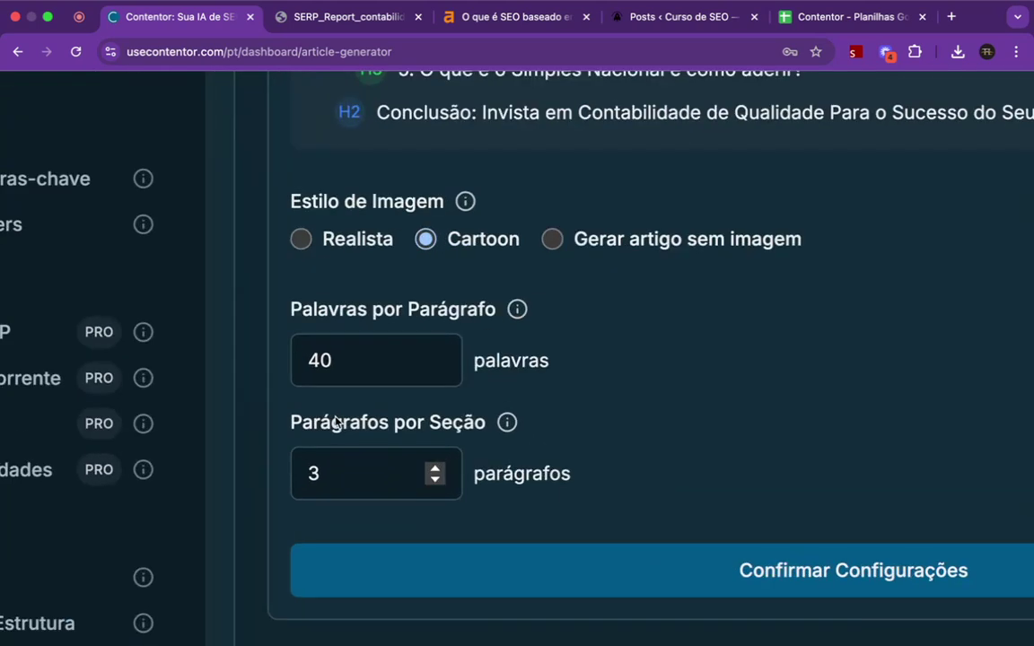
double_click(338, 361)
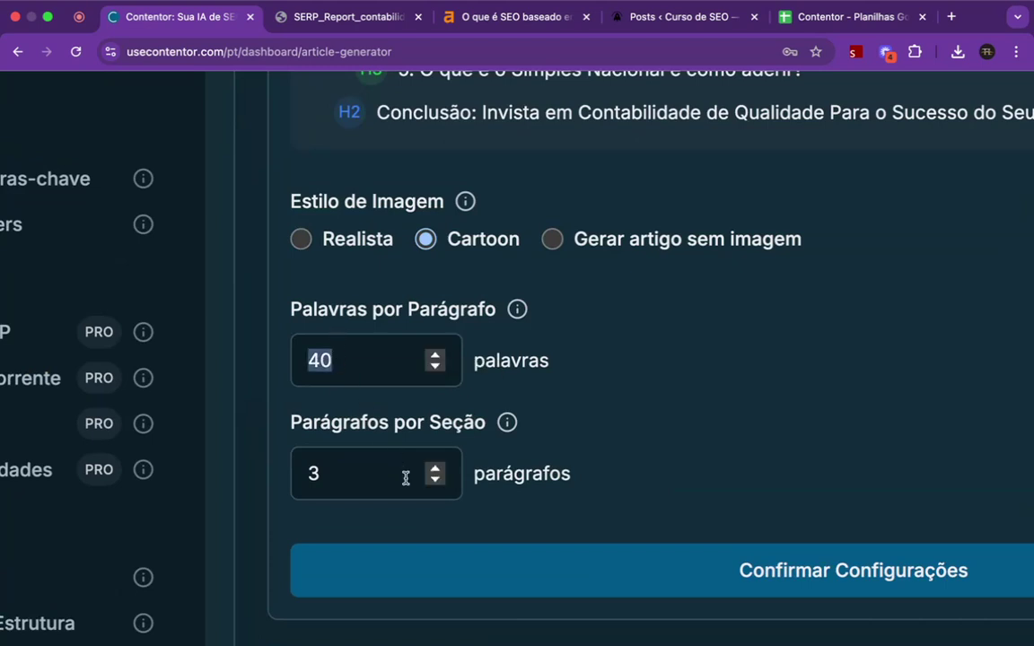
text(2)
key(BackSpace)
text(03)
key(BackSpace)
text(40)
click(373, 468)
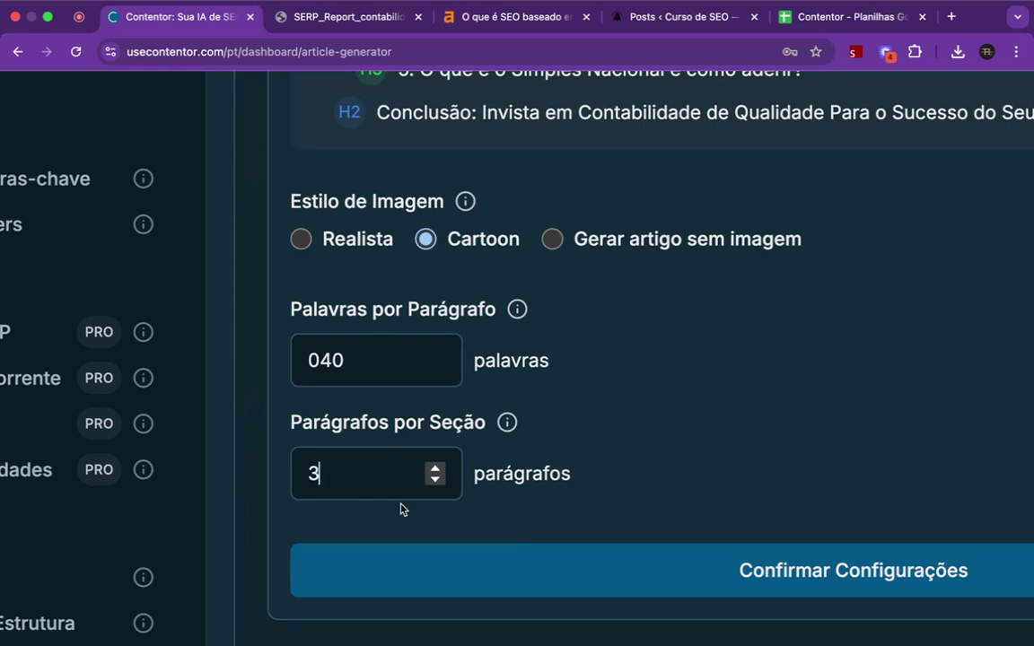
- Confirm the article configuration and generate the article
scroll(401, 509, down, 5)
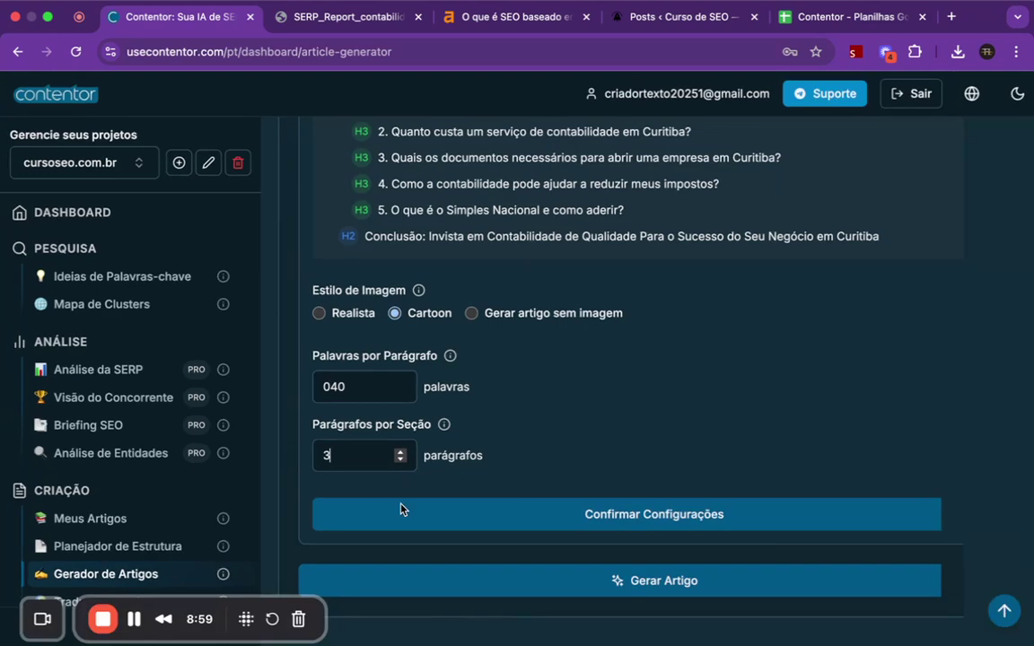
click(438, 507)
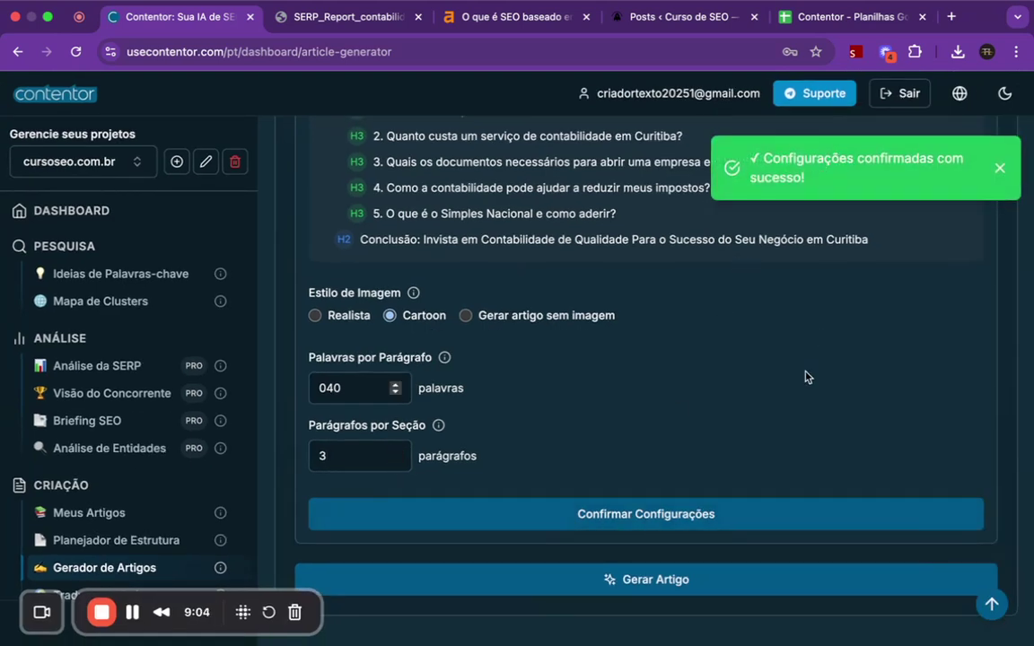
click(704, 597)
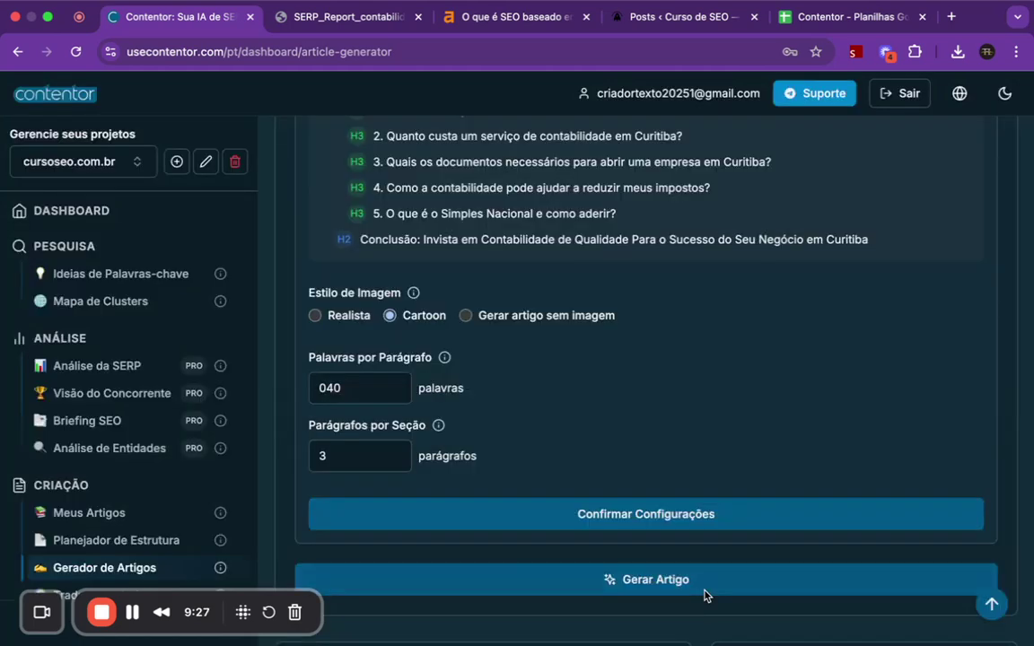
- Examine the generated article's meta description, introduction, cartoon image with its caption, and first H2 section
scroll(582, 391, down, 10)
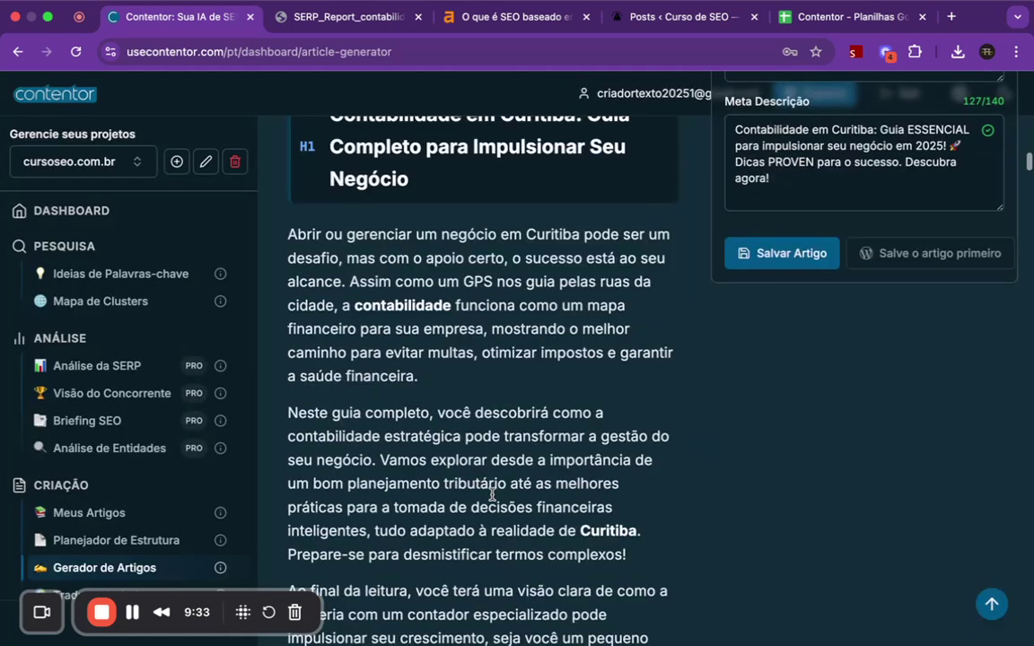
scroll(492, 494, up, 2)
scroll(492, 494, down, 10)
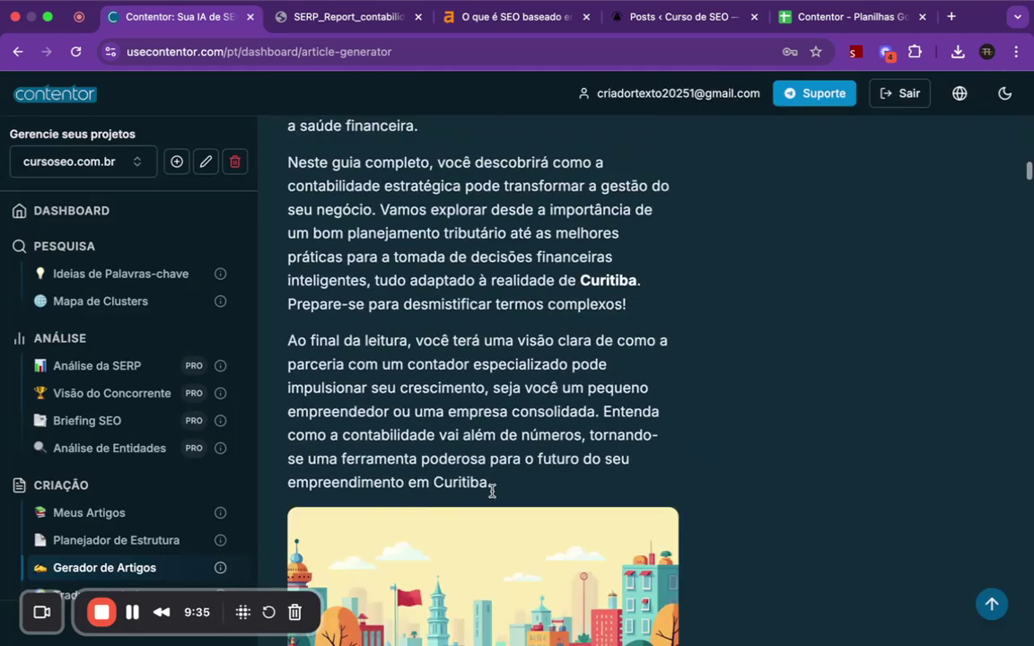
scroll(490, 482, down, 3)
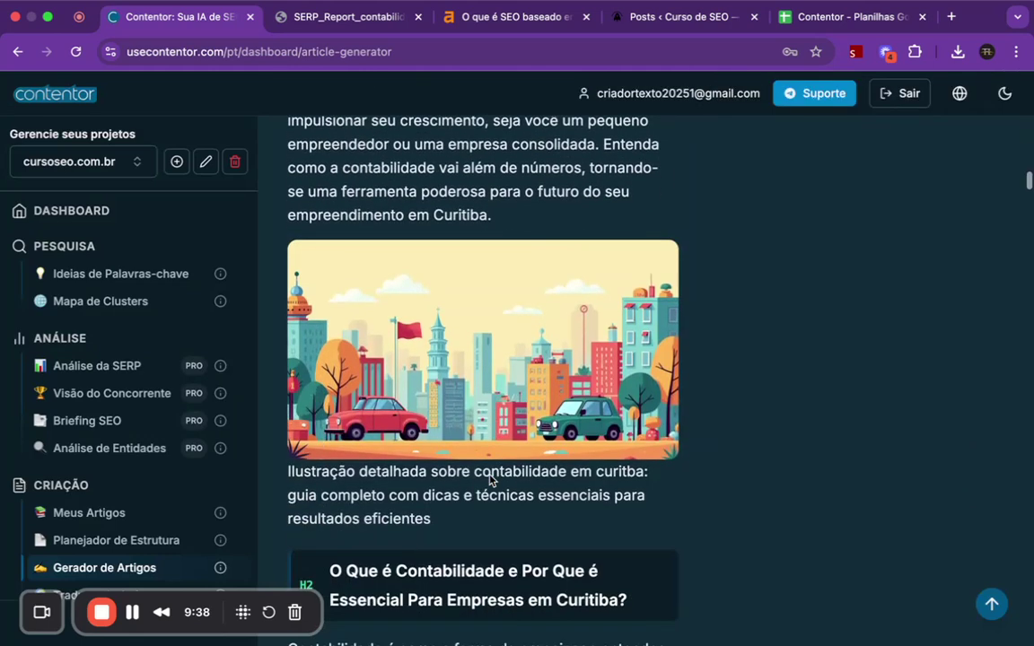
triple_click(291, 422)
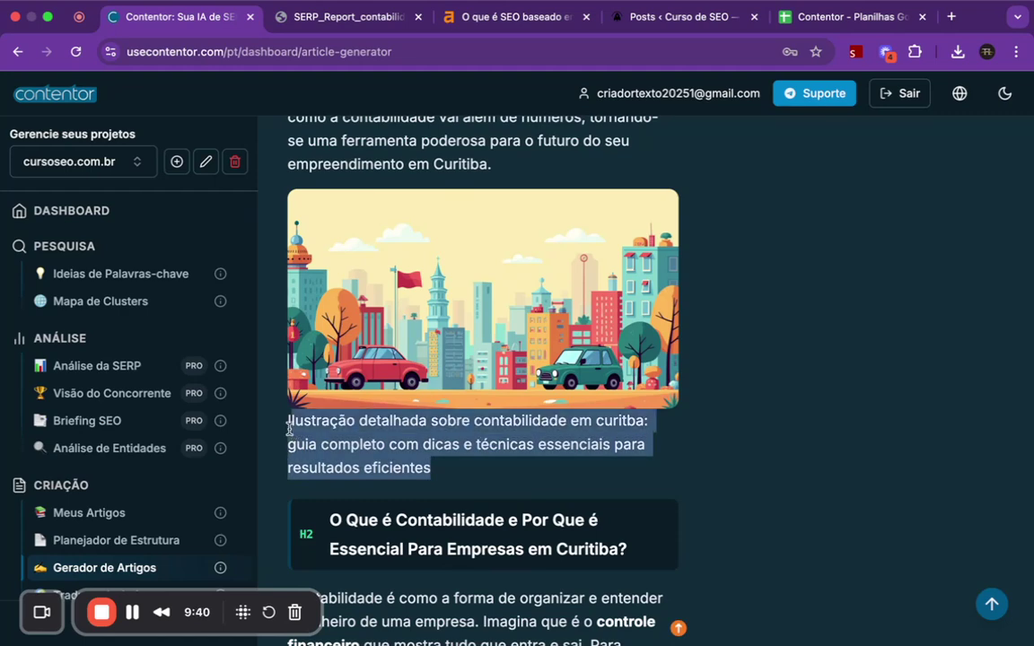
scroll(438, 444, down, 1)
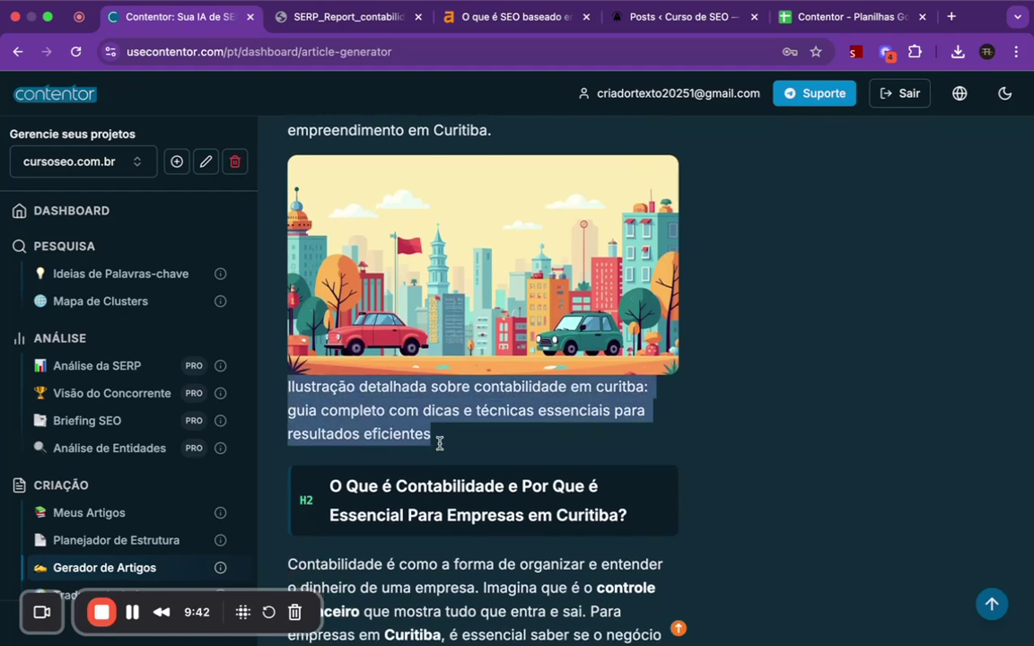
scroll(438, 440, down, 2)
scroll(436, 315, down, 5)
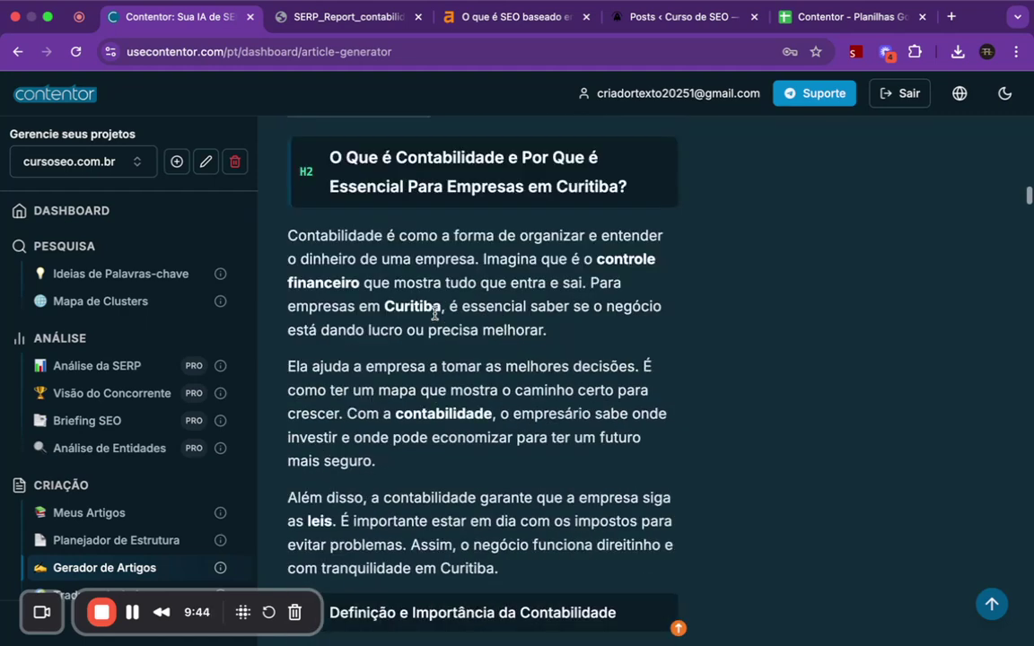
scroll(434, 314, up, 8)
scroll(432, 395, down, 8)
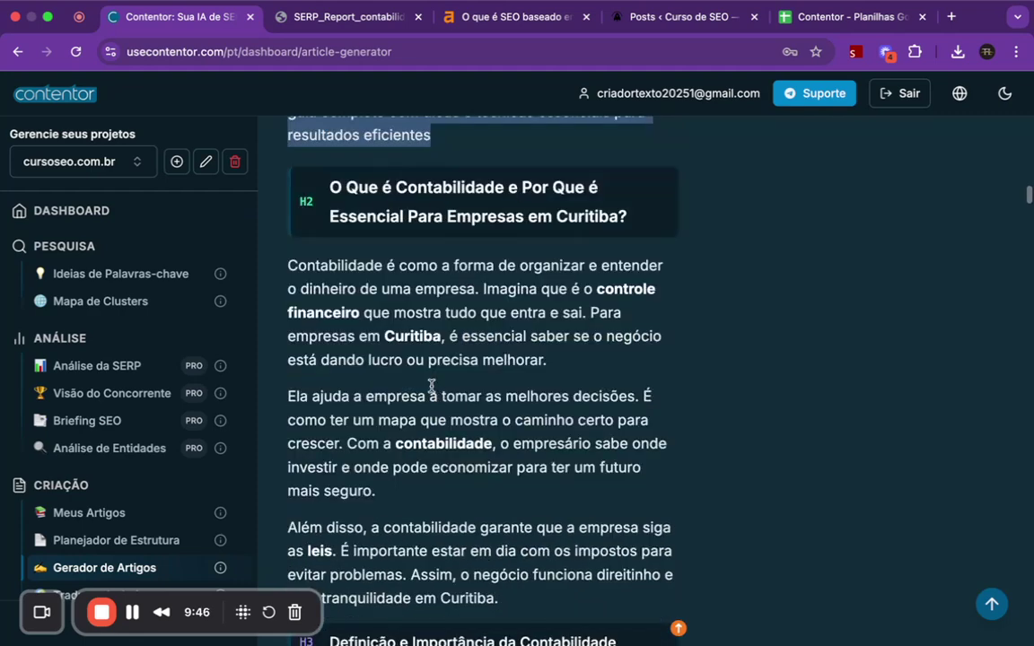
- Read through the generated article's body sections, from the first H2 down to the FAQ questions
scroll(427, 386, down, 2)
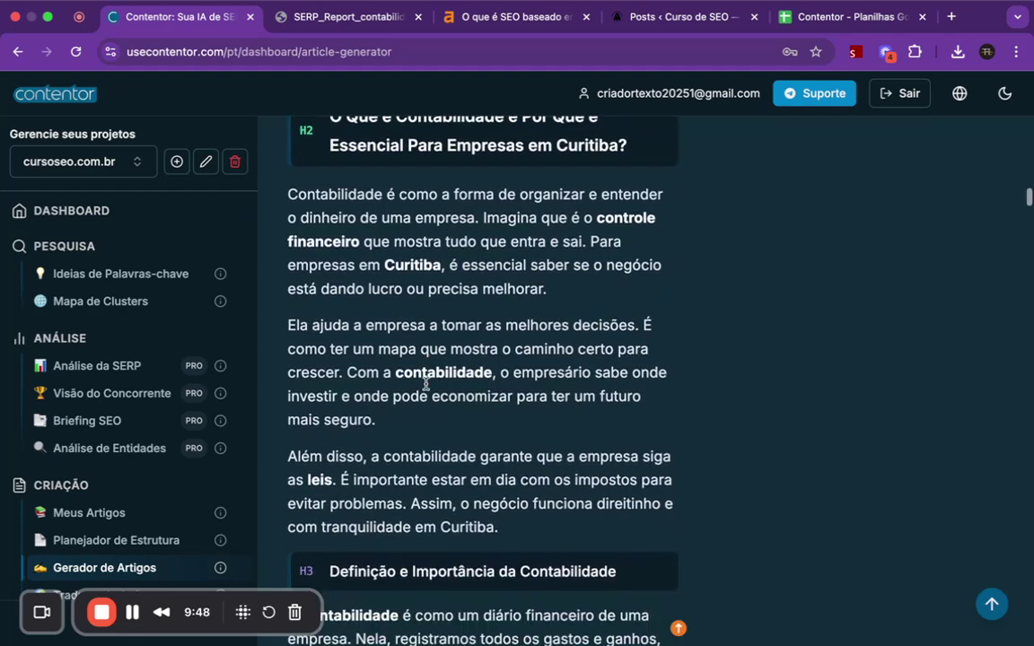
scroll(427, 386, down, 5)
scroll(431, 422, down, 7)
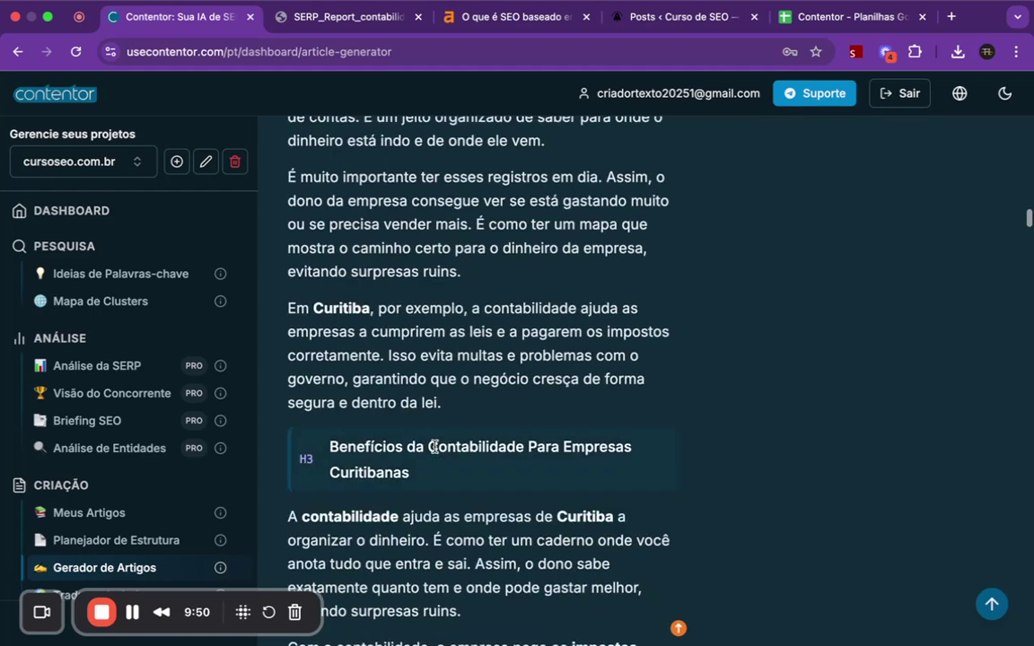
scroll(437, 453, down, 7)
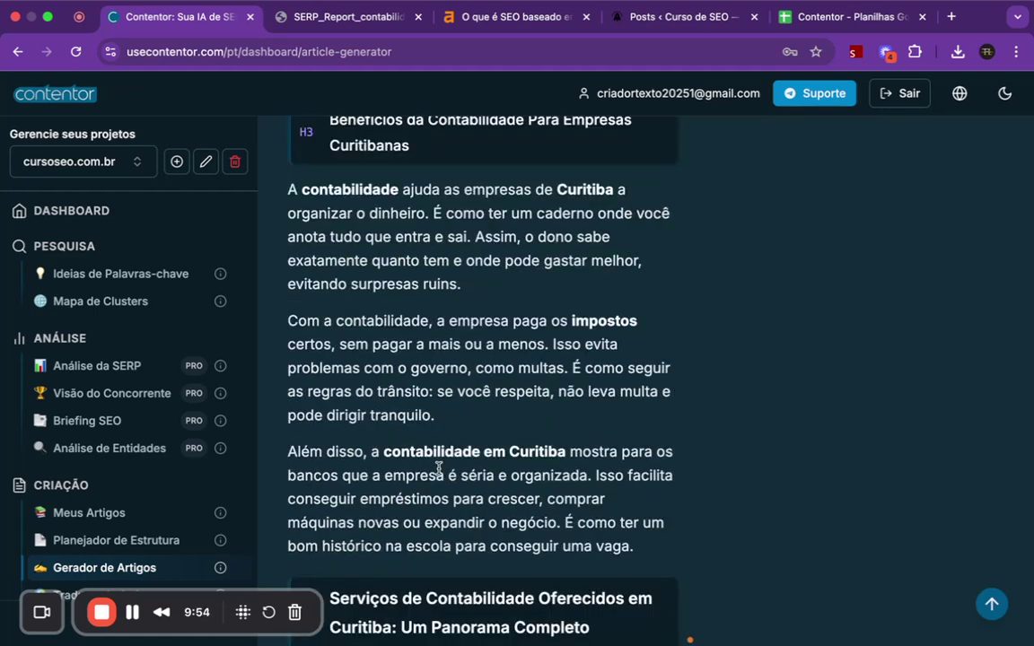
scroll(439, 413, down, 1)
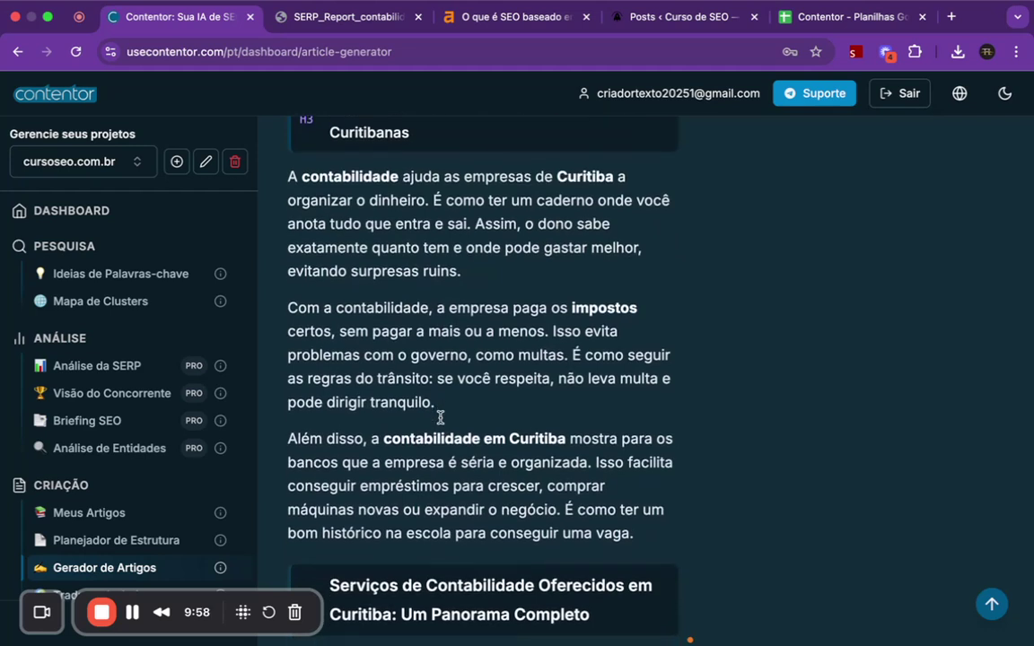
scroll(440, 417, down, 14)
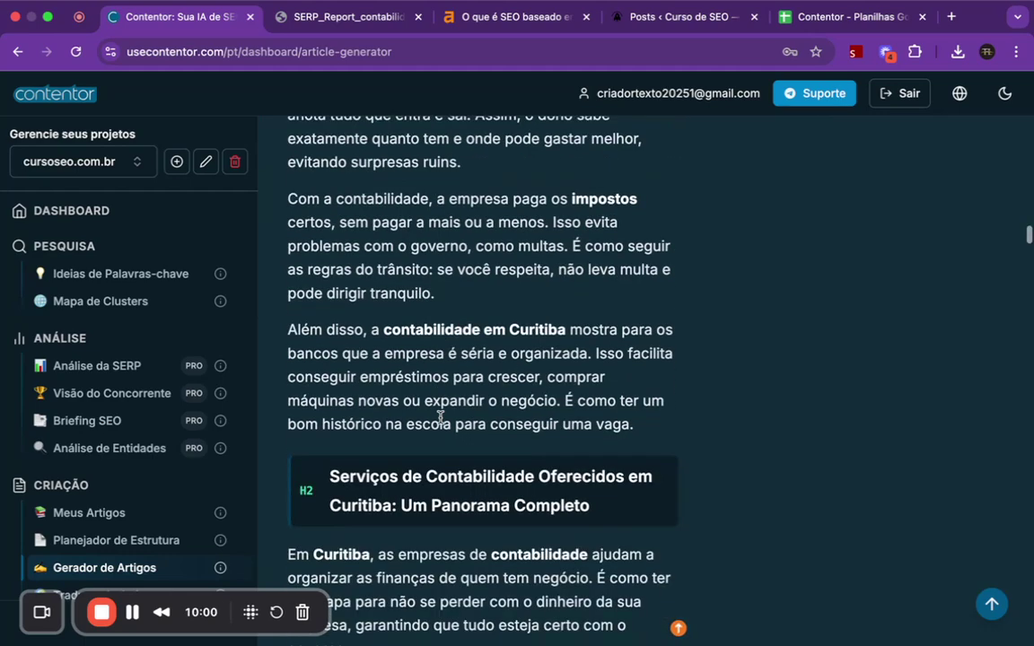
scroll(440, 470, down, 15)
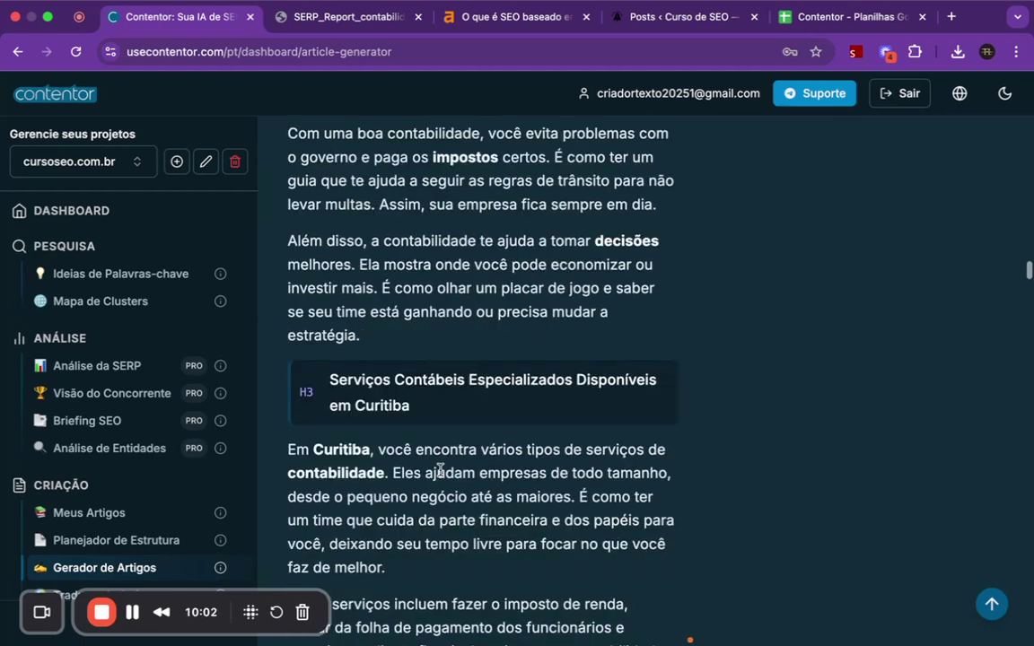
scroll(440, 471, down, 15)
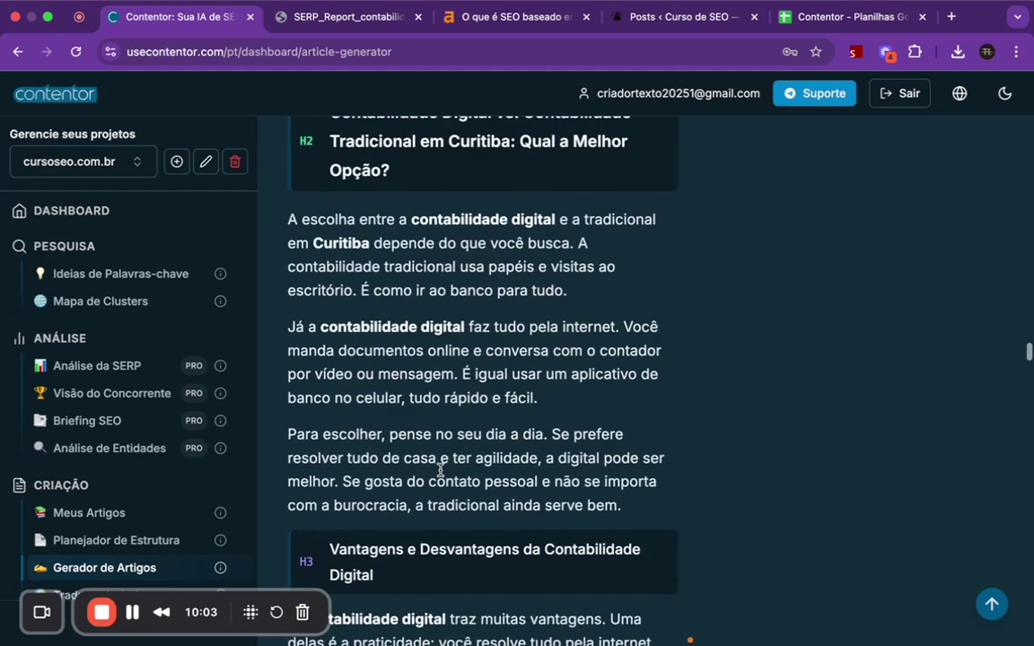
scroll(440, 470, down, 15)
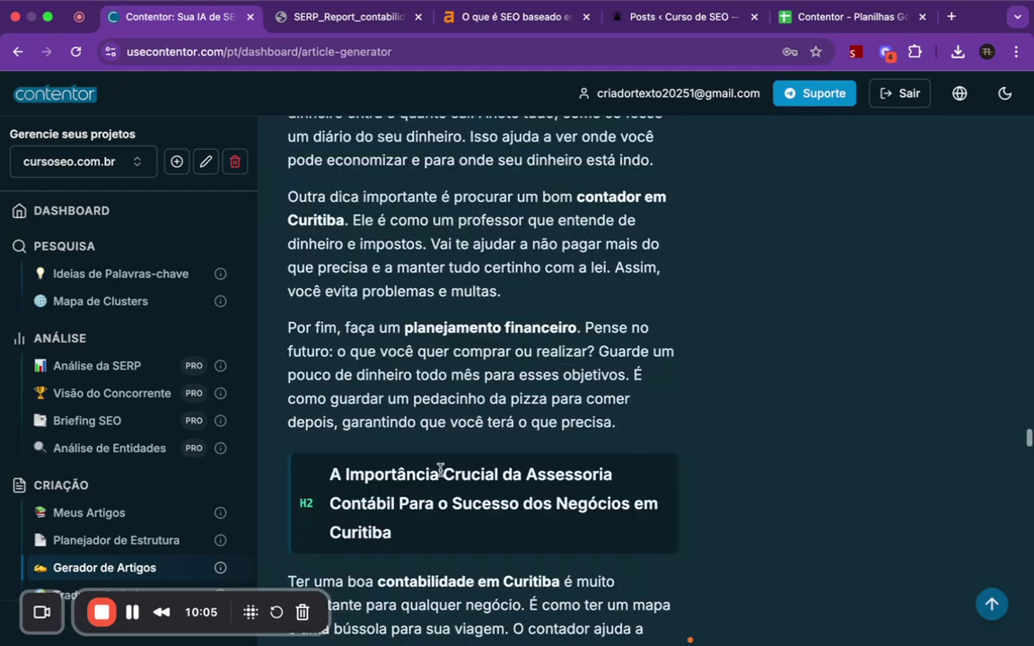
scroll(440, 471, down, 15)
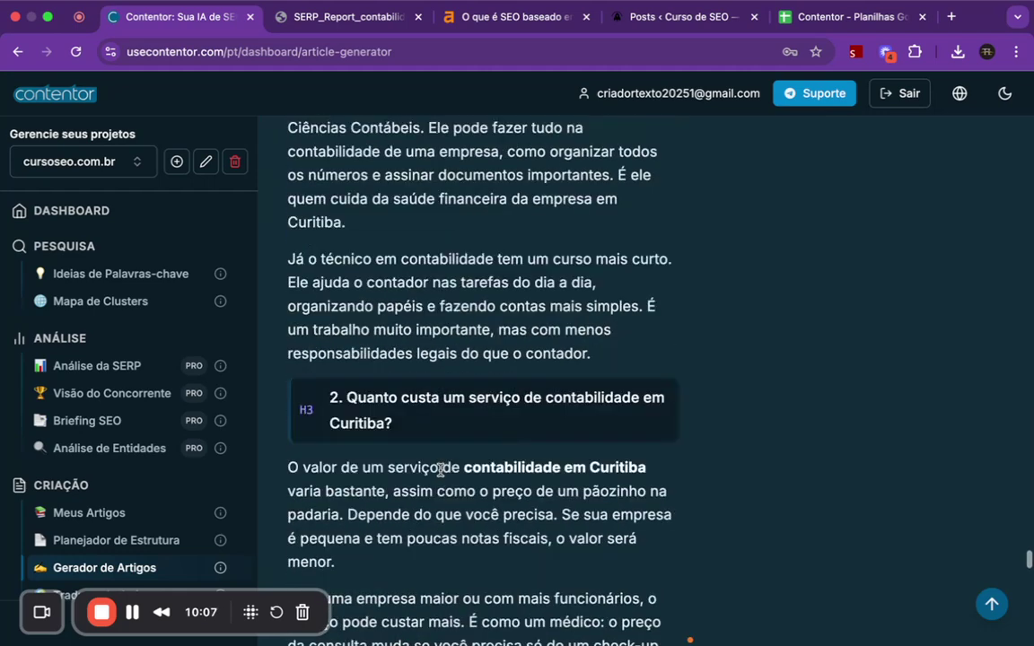
- Compare the generated article's word count with the Palavras por Parágrafo and Parágrafos por Seção settings
scroll(440, 470, up, 20)
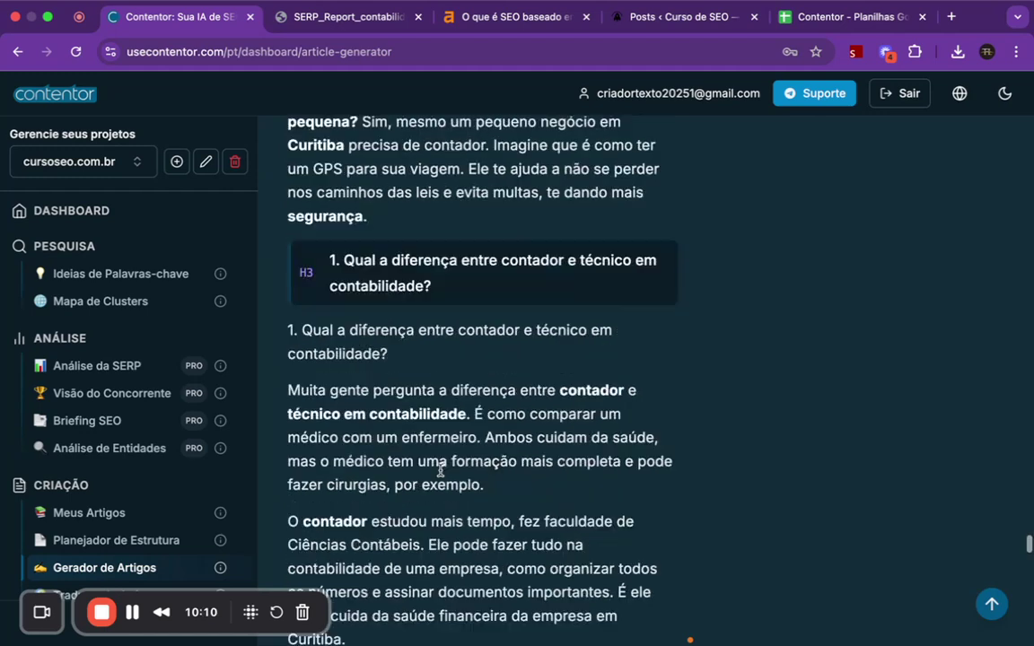
scroll(440, 470, up, 15)
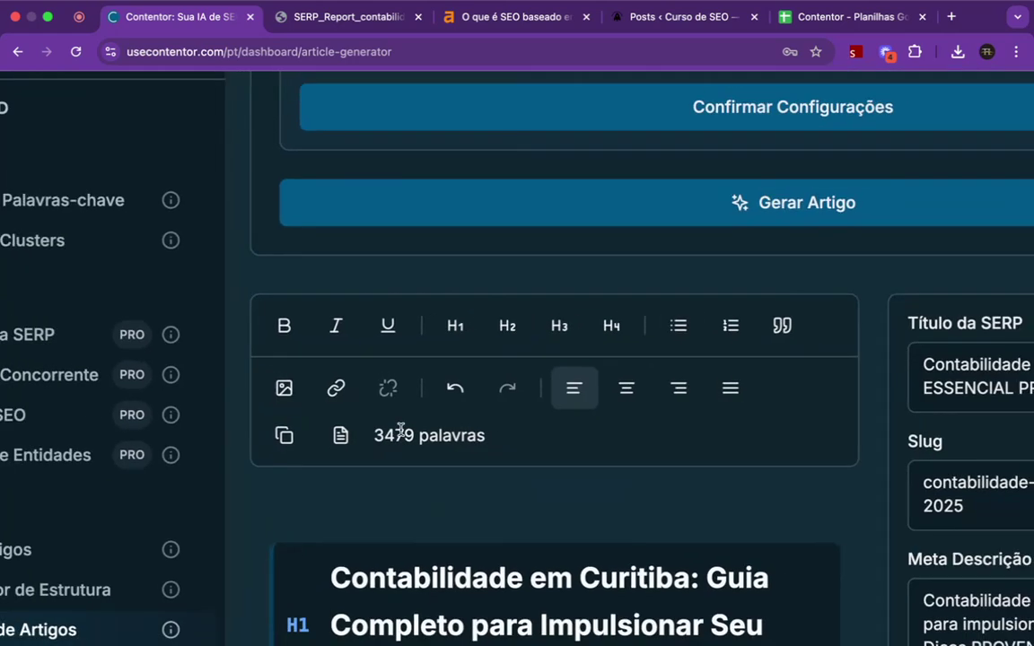
scroll(450, 296, up, 5)
click(360, 183)
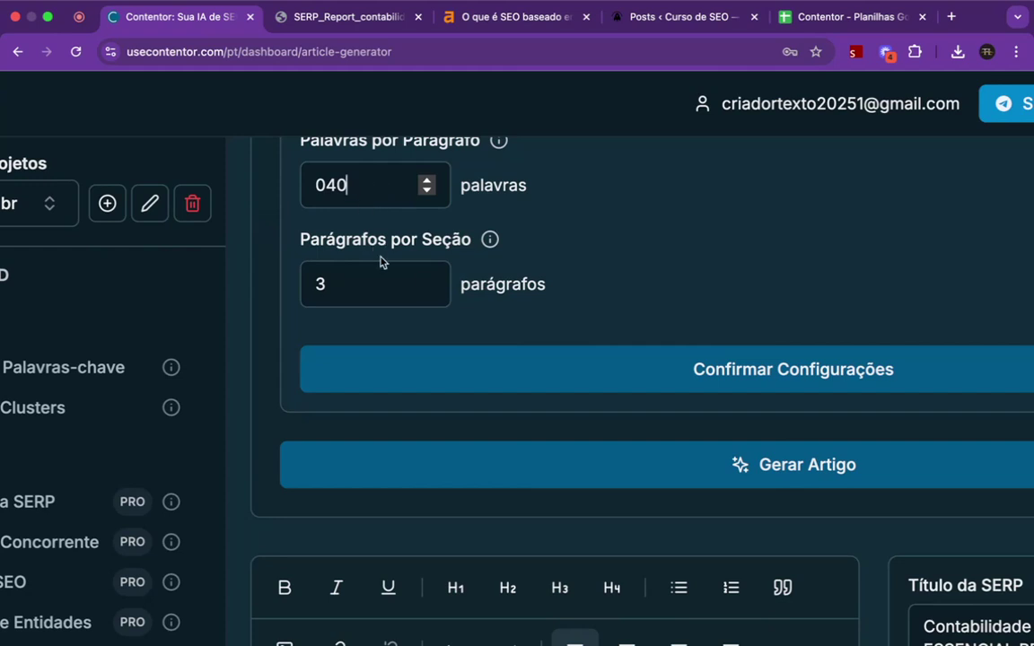
scroll(369, 238, up, 1)
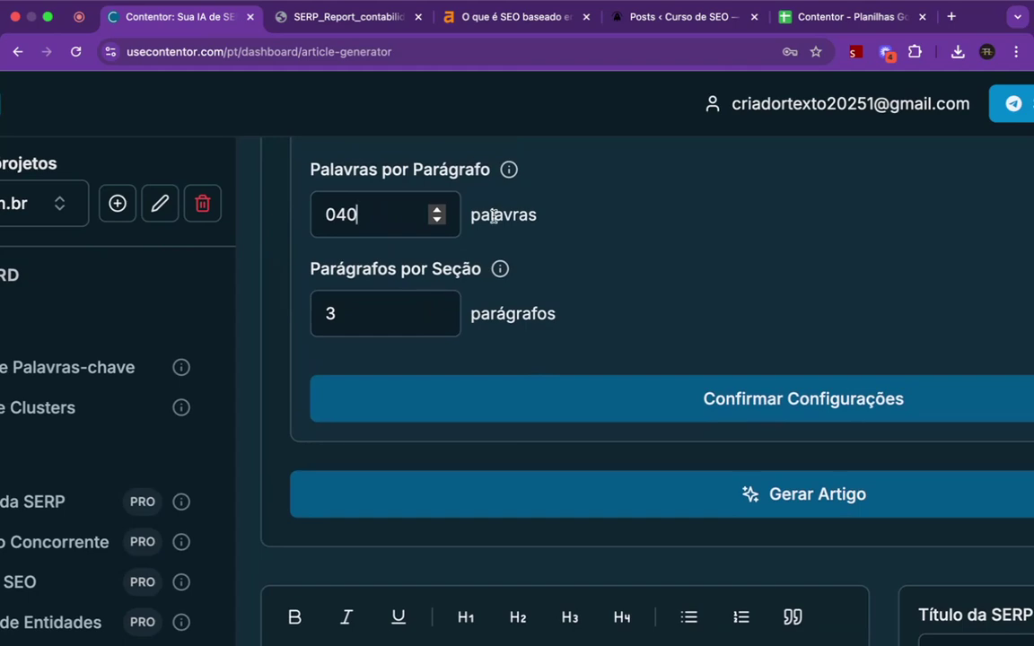
key(super+minus)
key(super+minus)
- Review the article structure and the recommended length and heading counts in the Prompt Personalizado text
scroll(521, 260, up, 5)
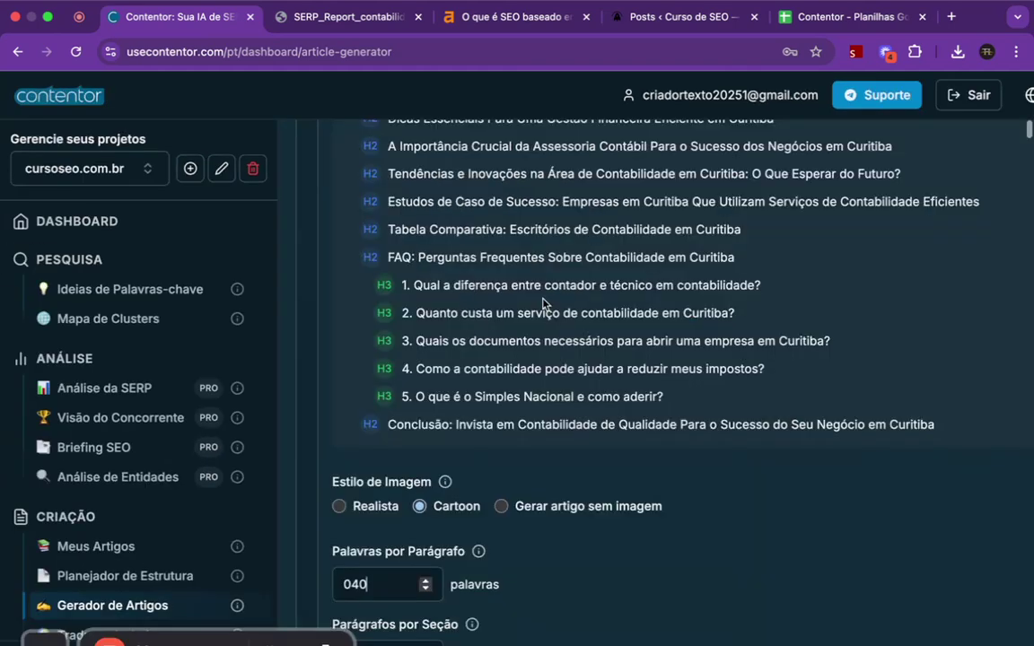
scroll(542, 305, up, 10)
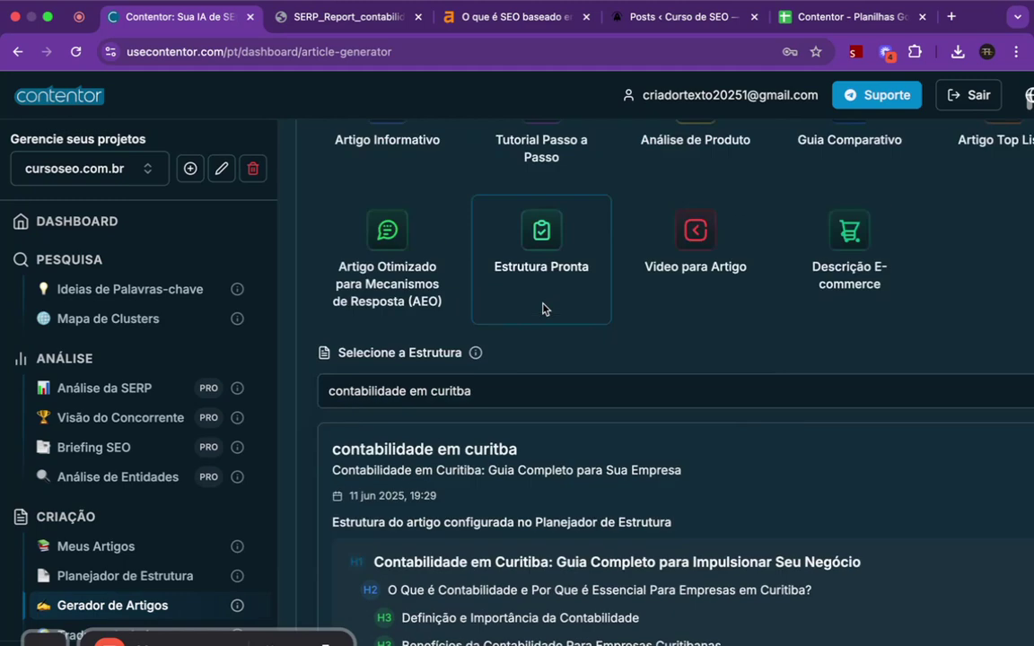
scroll(542, 309, up, 15)
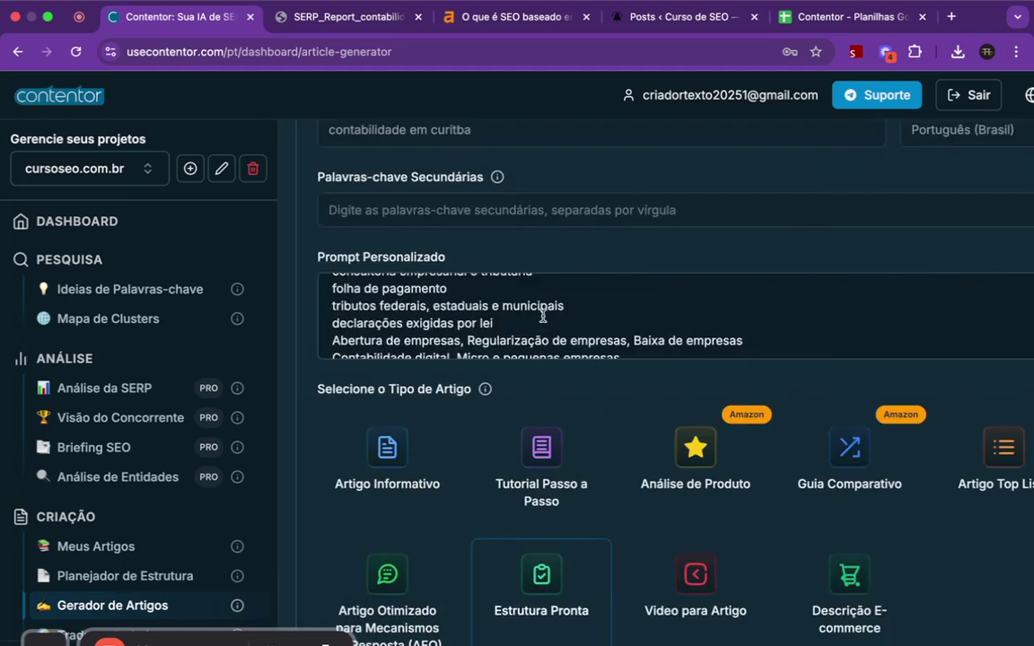
scroll(543, 316, up, 5)
scroll(542, 316, down, 2)
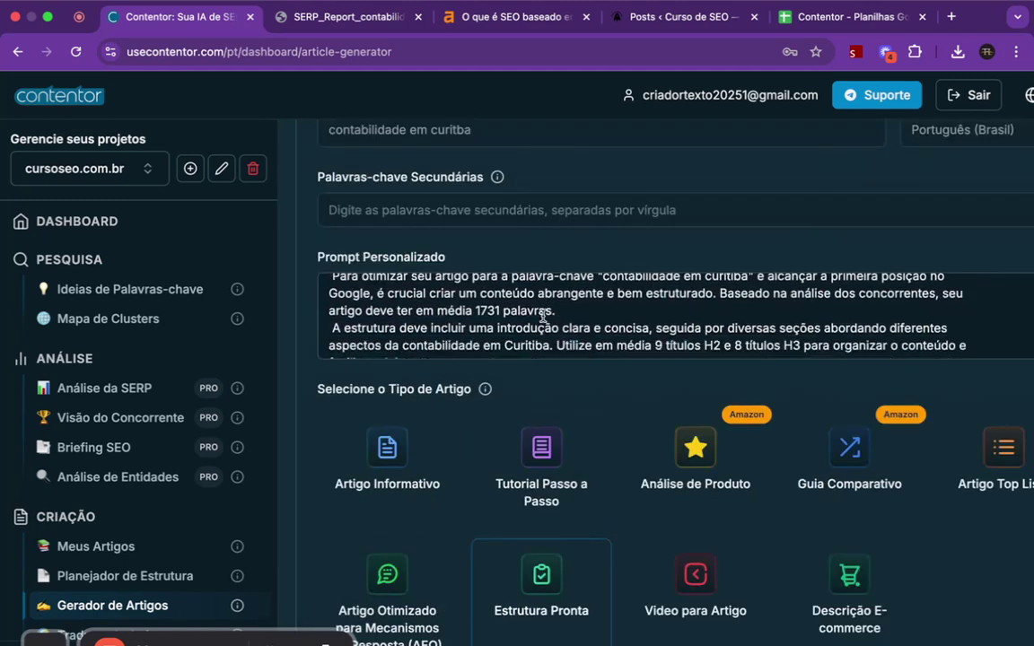
scroll(542, 316, down, 1)
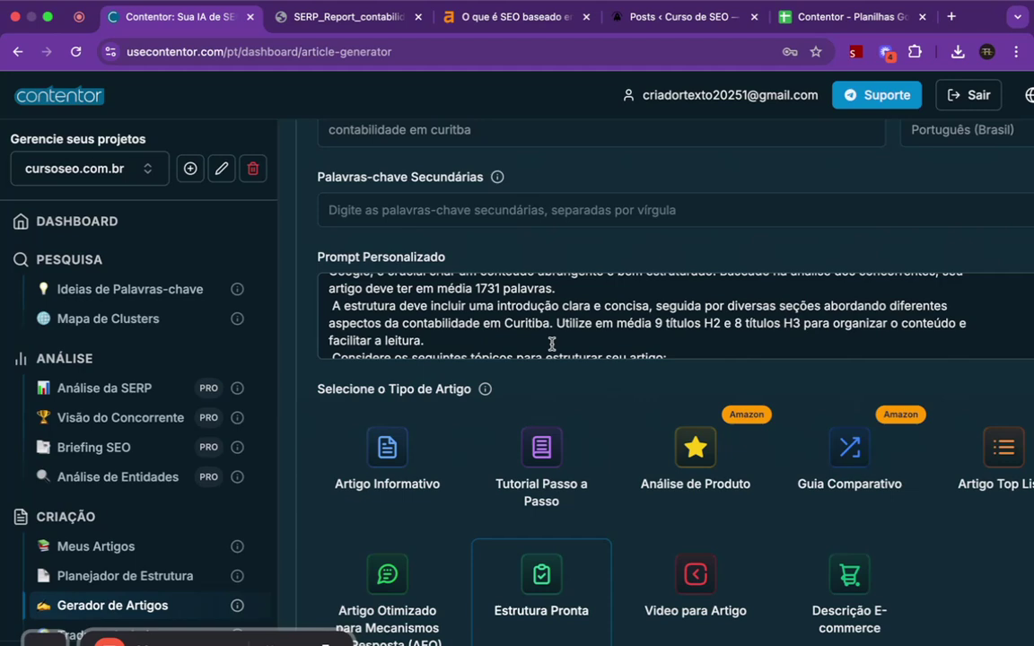
key(ctrl+minus)
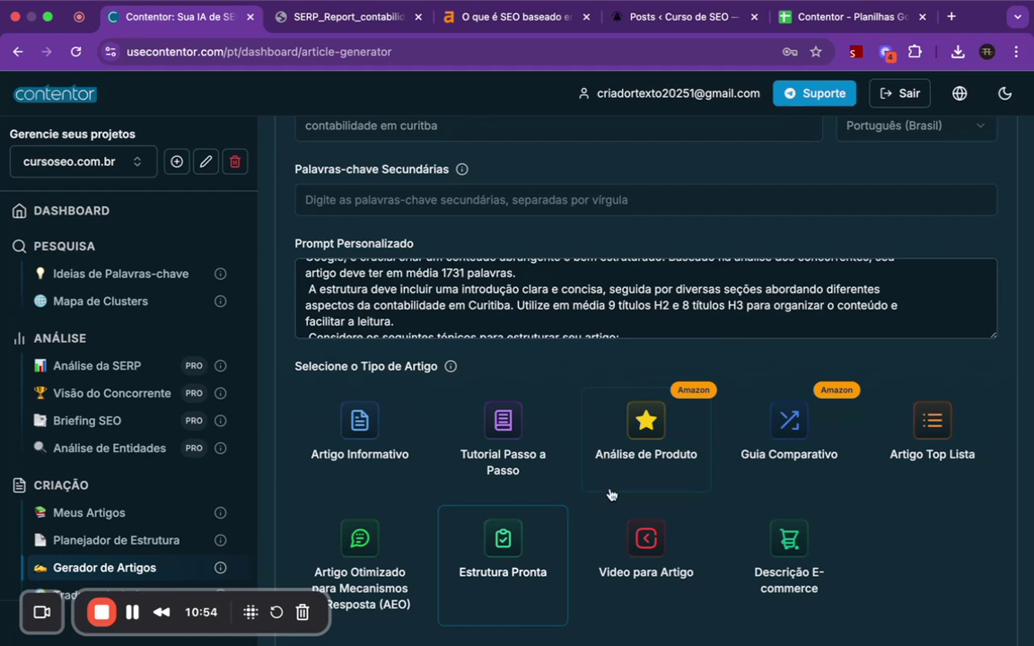
- Shorten the generated article's slug to "contabilidade-em-curitiba"
scroll(611, 492, down, 5)
scroll(617, 440, down, 10)
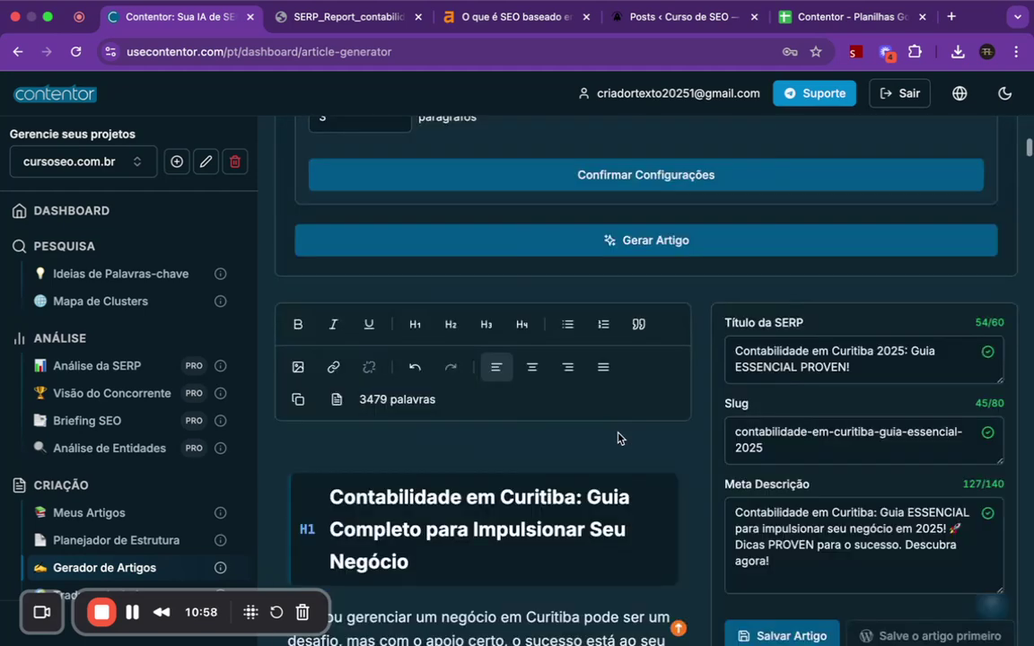
scroll(617, 438, down, 3)
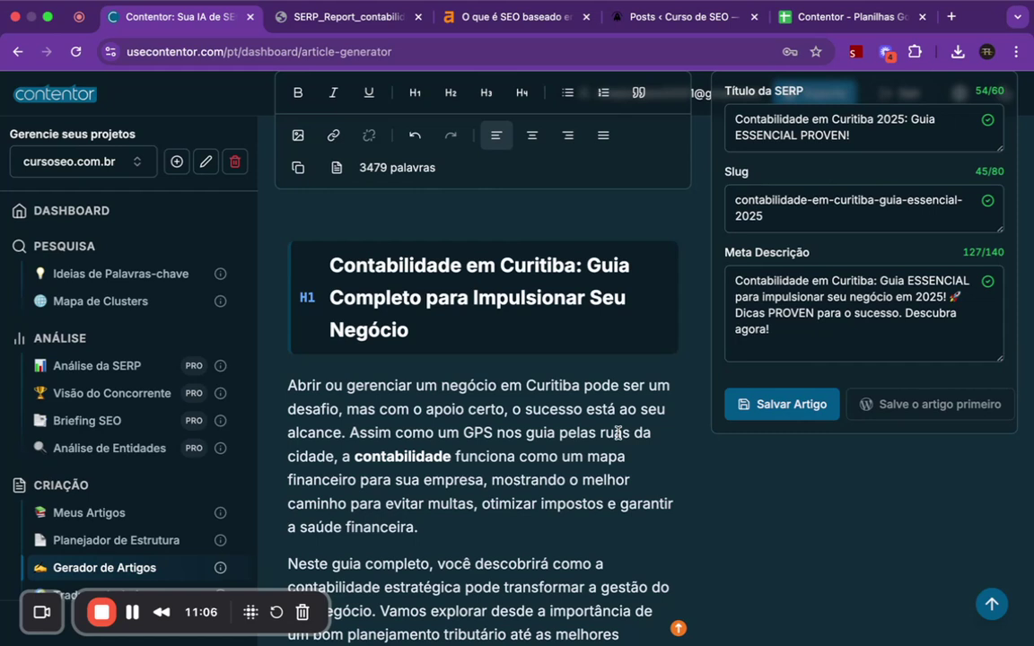
scroll(825, 267, up, 1)
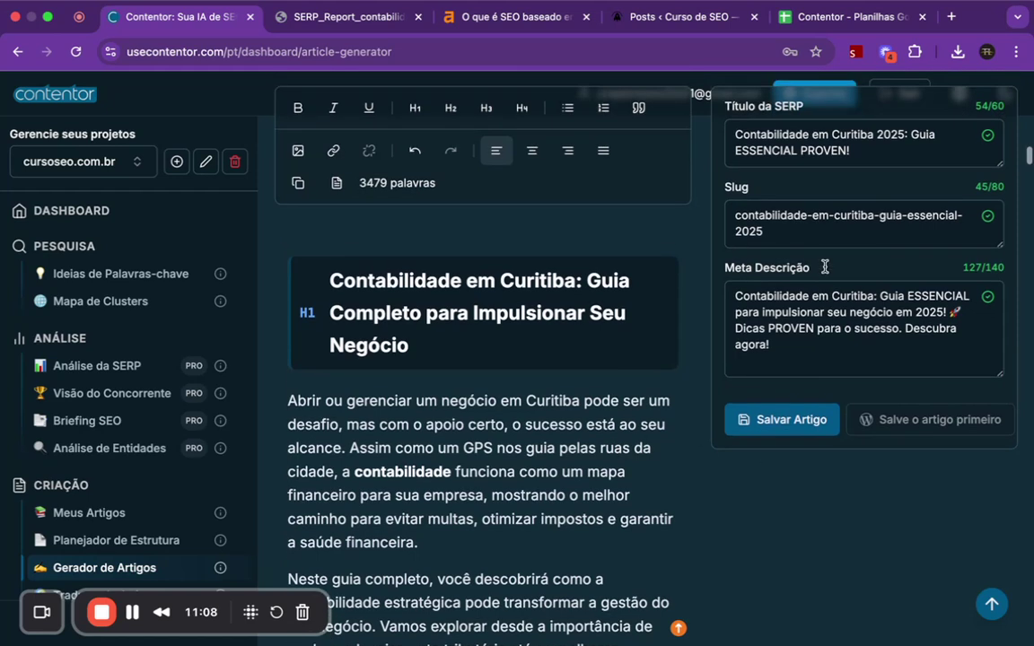
scroll(825, 266, up, 1)
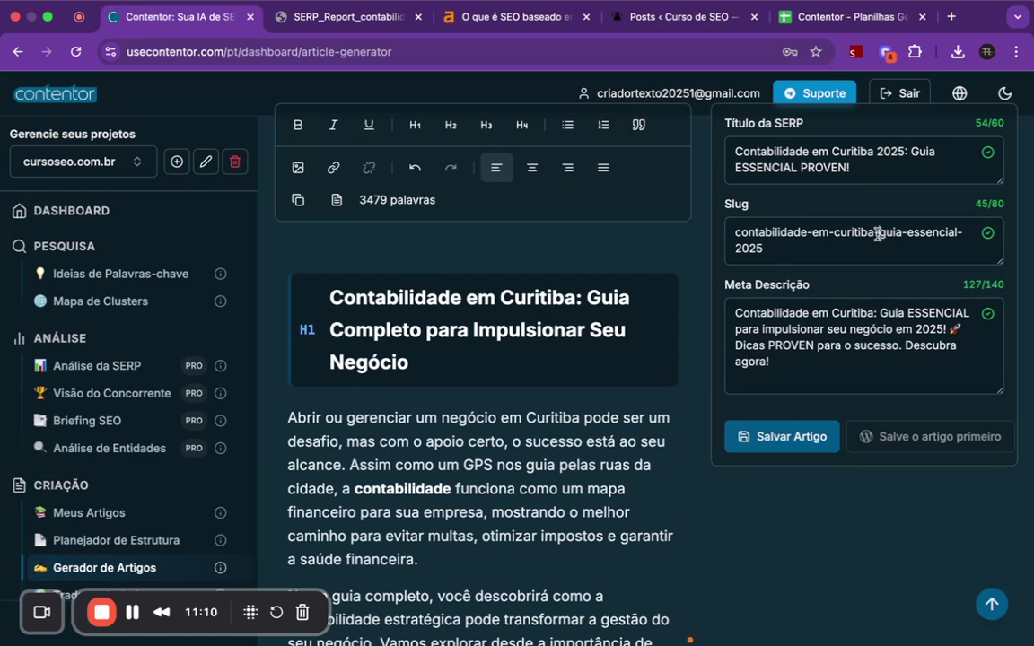
drag(879, 233, 765, 249)
key(BackSpace)
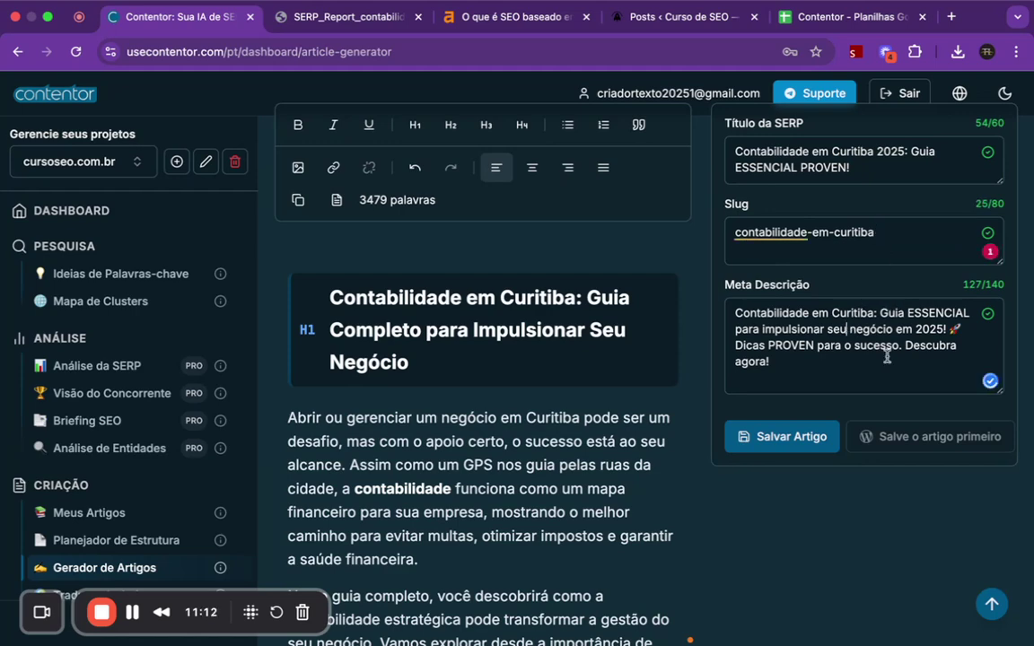
- Remove the rocket emoji after "2025!" from the Meta Descrição
scroll(898, 362, up, 5)
scroll(898, 362, right, 1)
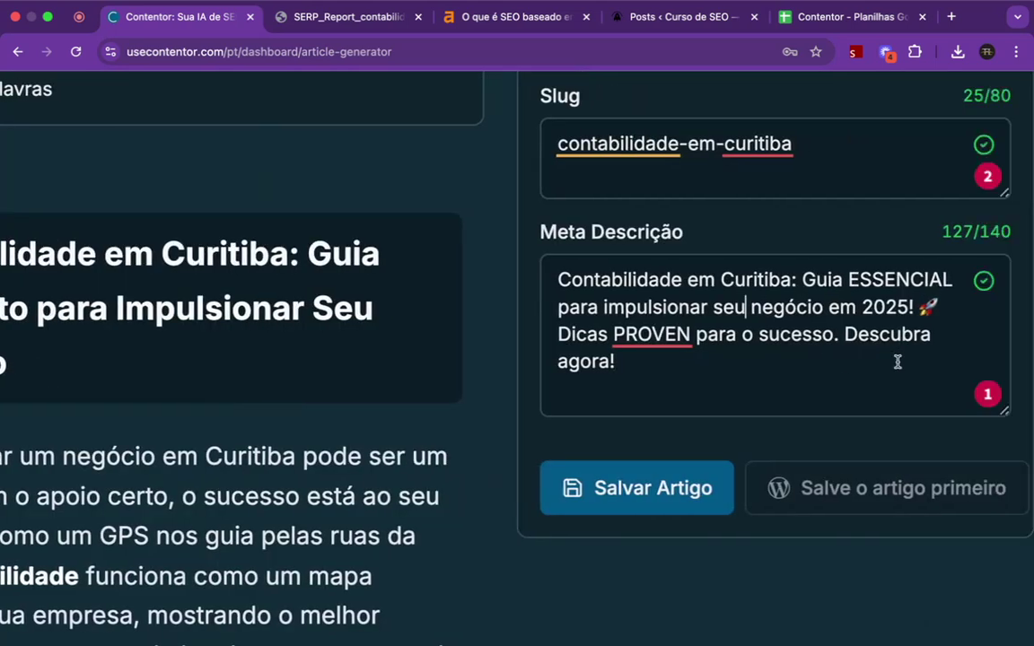
scroll(643, 358, right, 1)
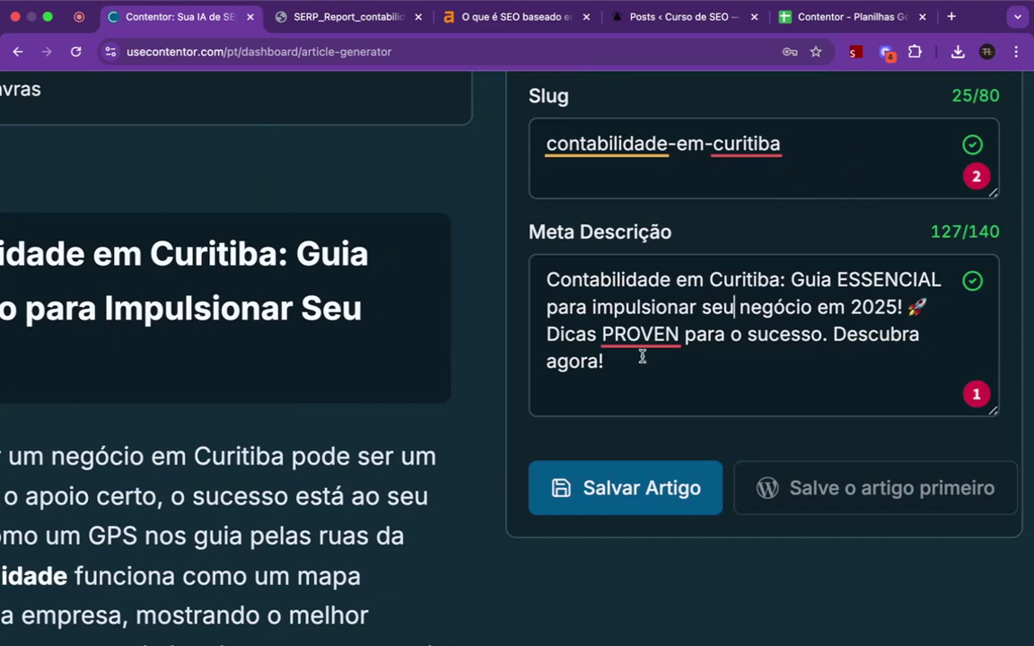
click(985, 307)
key(BackSpace)
key(BackSpace)
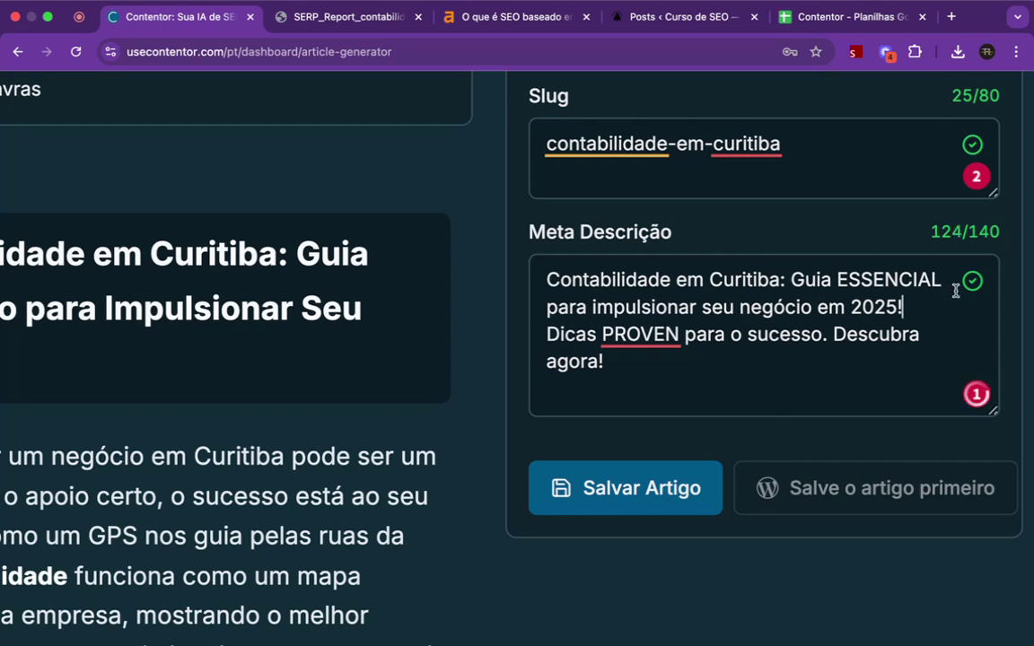
- Replace the text after "Contabilidade em Curitiba" in the Título da SERP with "saiba mais no site"
scroll(955, 290, down, 3)
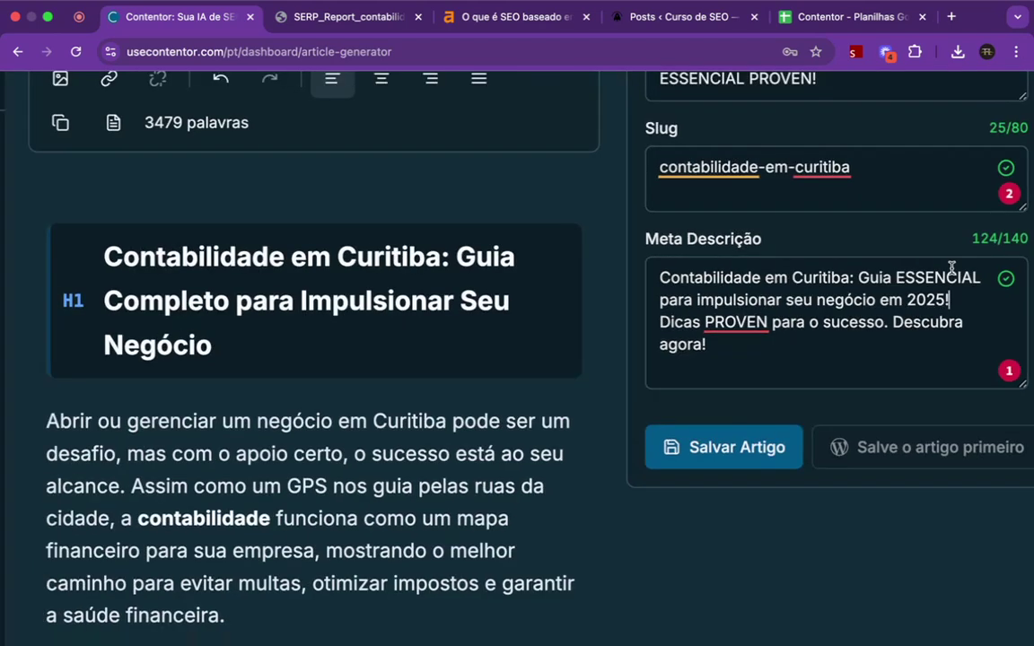
scroll(952, 267, up, 2)
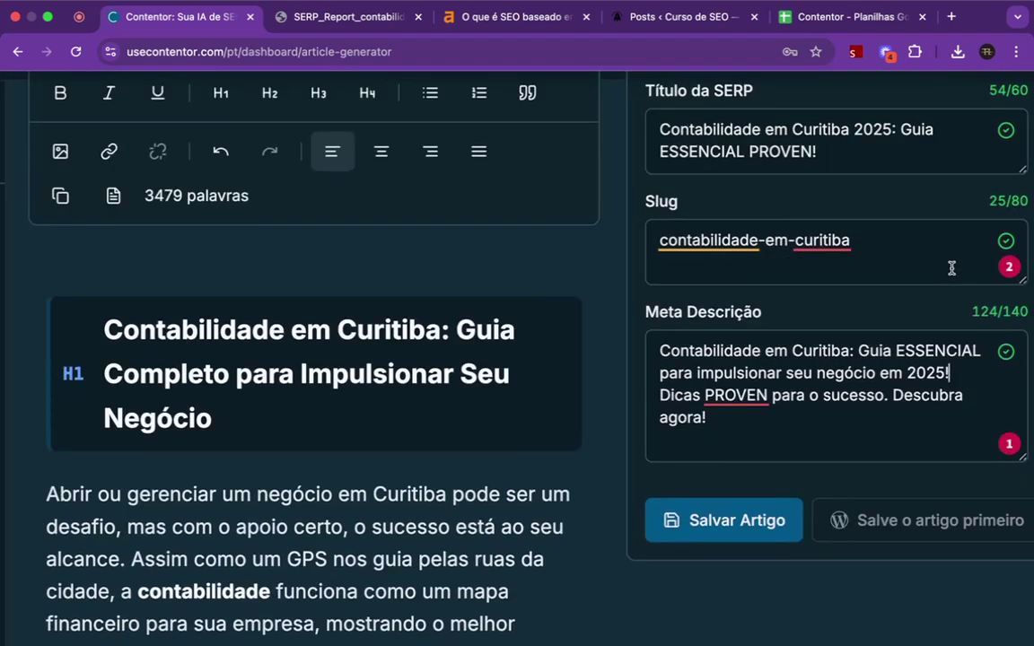
scroll(907, 291, down, 3)
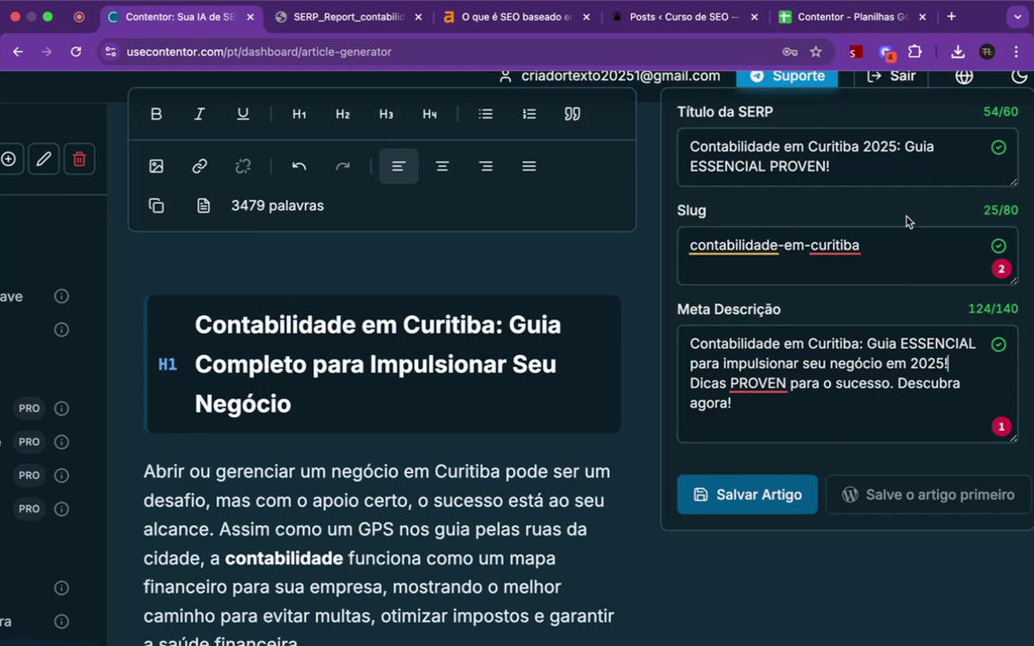
scroll(898, 211, up, 1)
scroll(875, 200, up, 3)
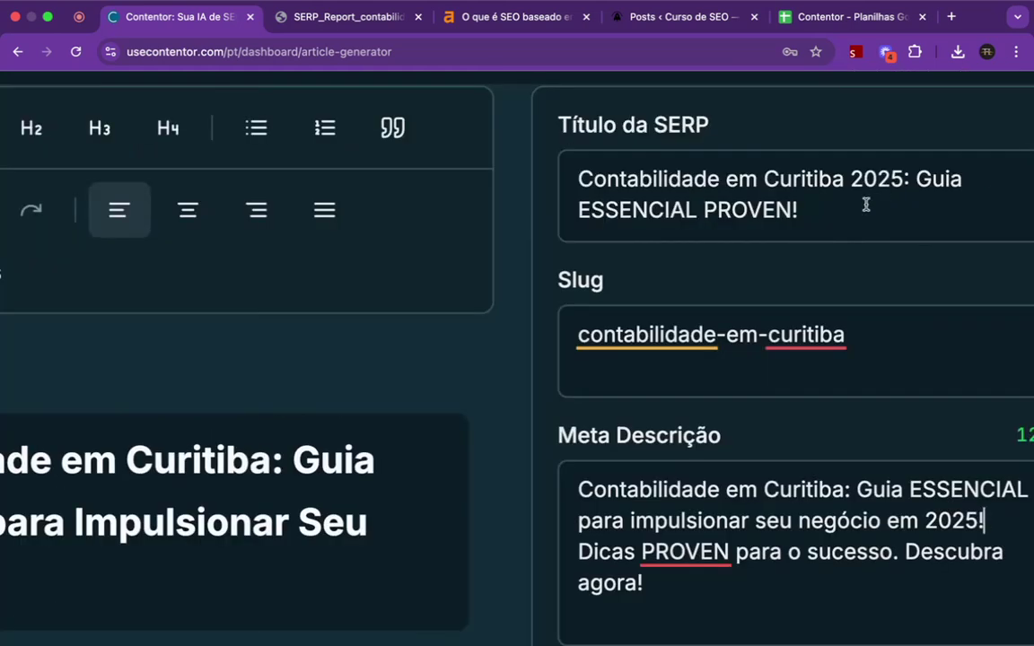
scroll(858, 219, down, 2)
scroll(868, 212, down, 1)
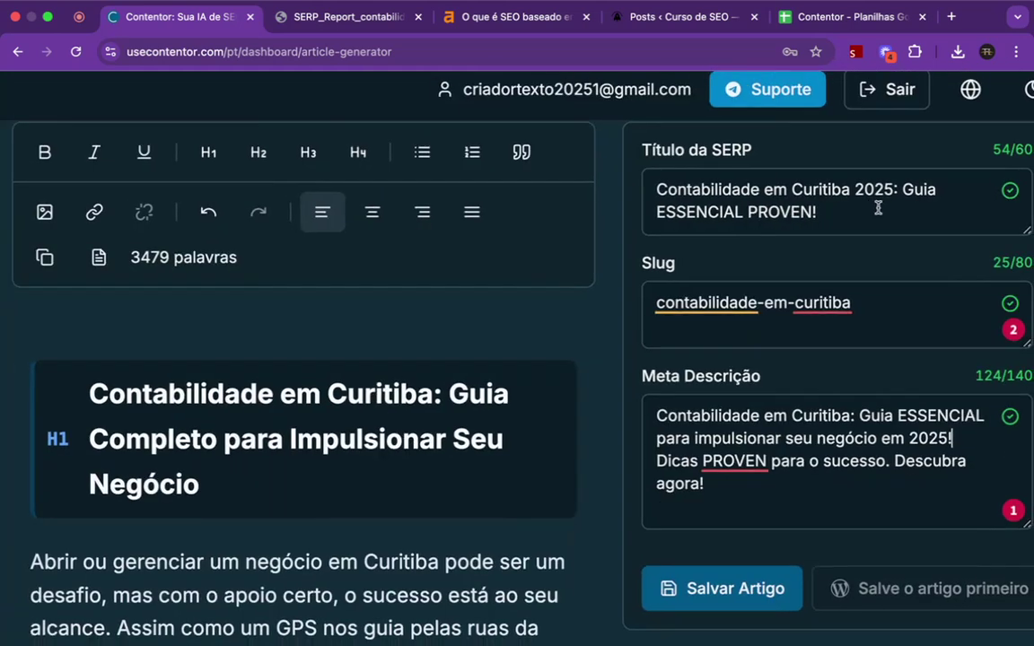
scroll(878, 208, down, 2)
drag(855, 190, 869, 226)
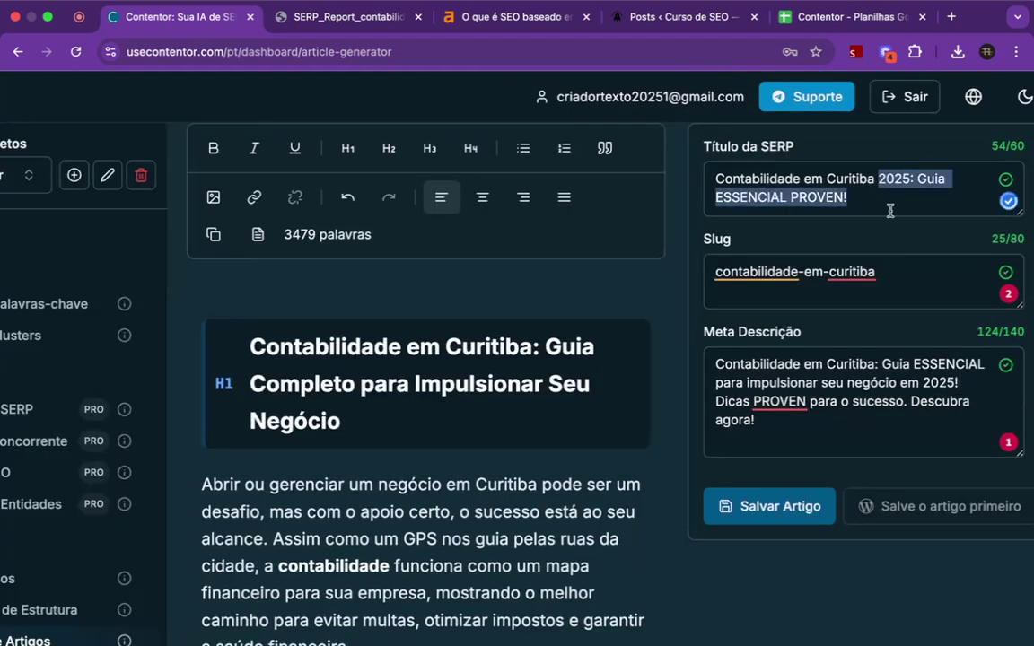
key(BackSpace)
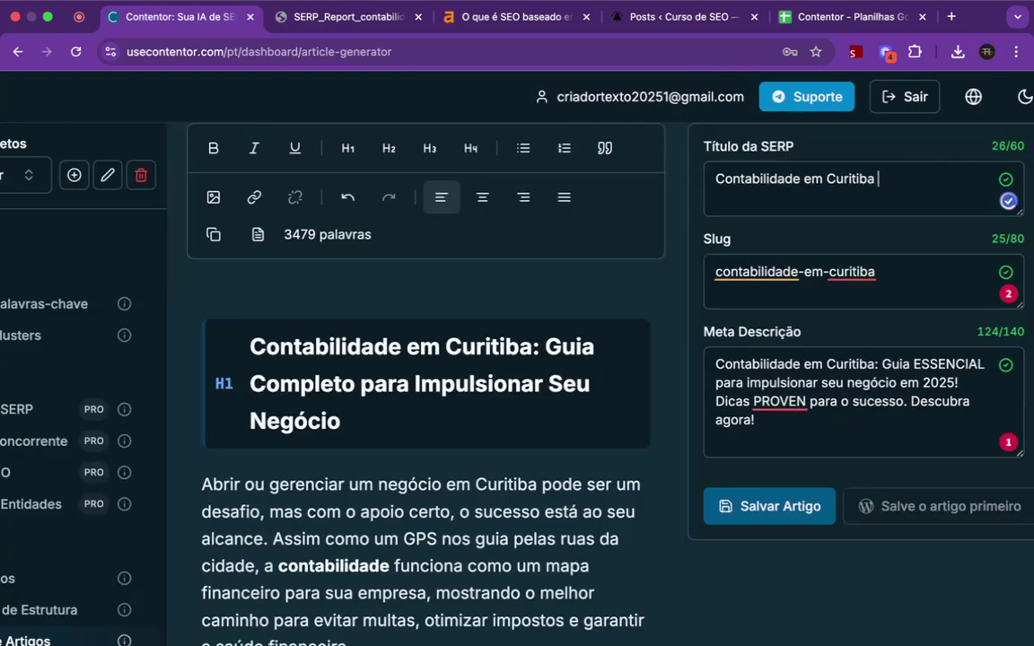
text(saiba mais no site)
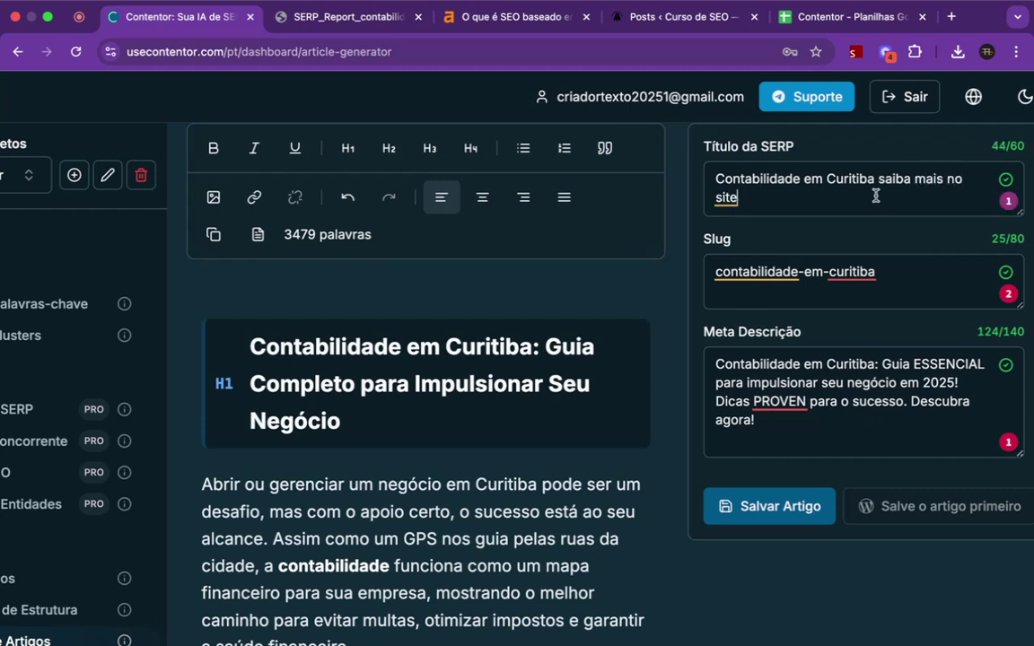
- Change the Título da SERP to "Contabilidade em Curitiba 25 anos de experiência"
drag(878, 180, 897, 195)
key(BackSpace)
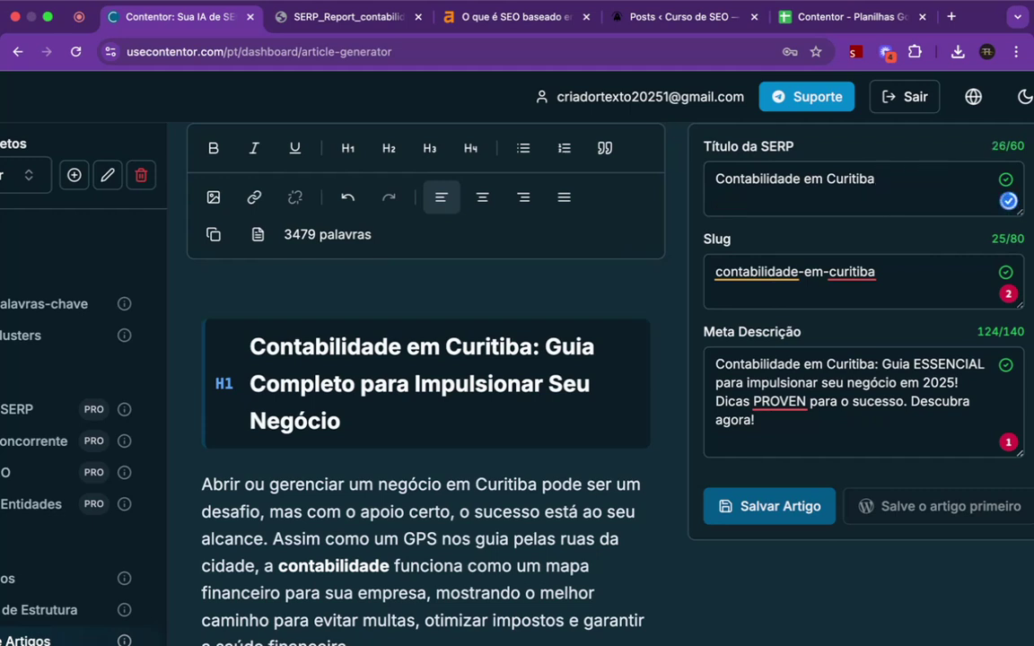
text(25 anos de experie)
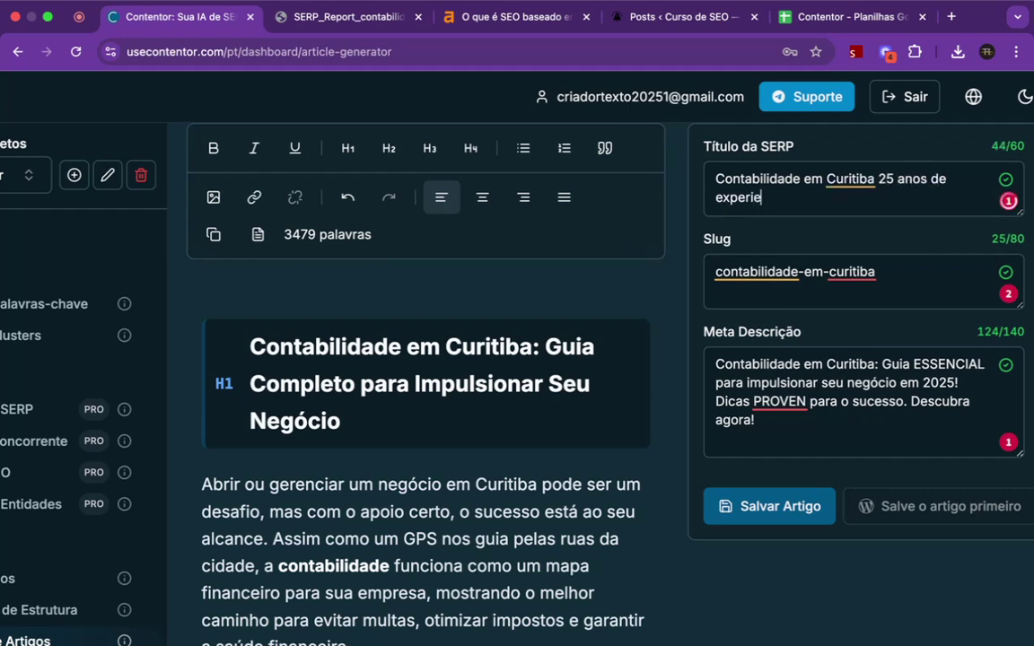
key(BackSpace)
text(ência)
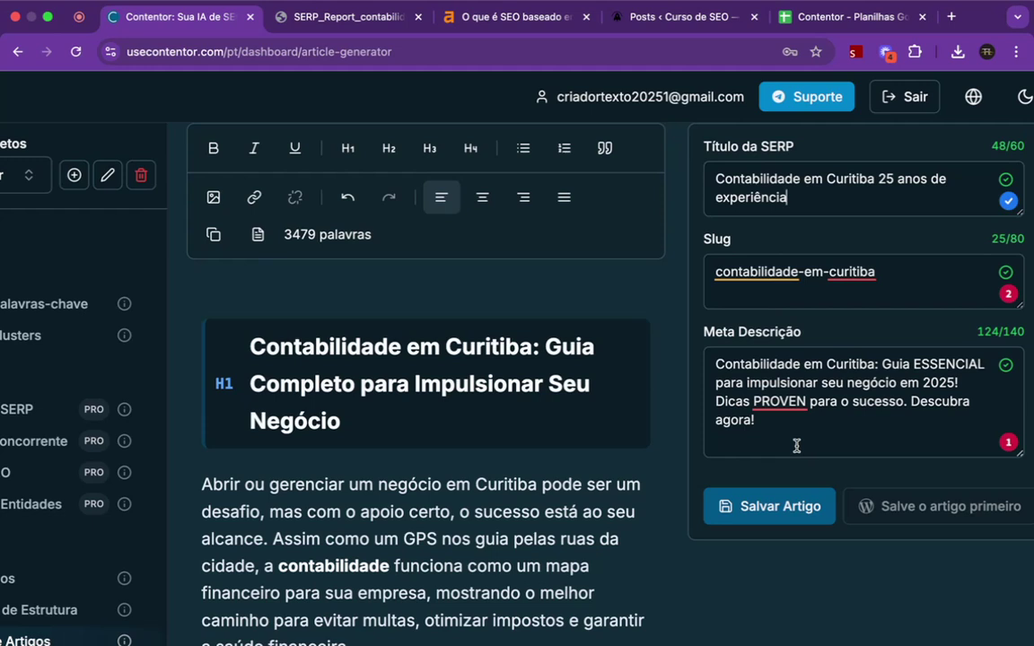
- Save the article and post it to WordPress
click(780, 508)
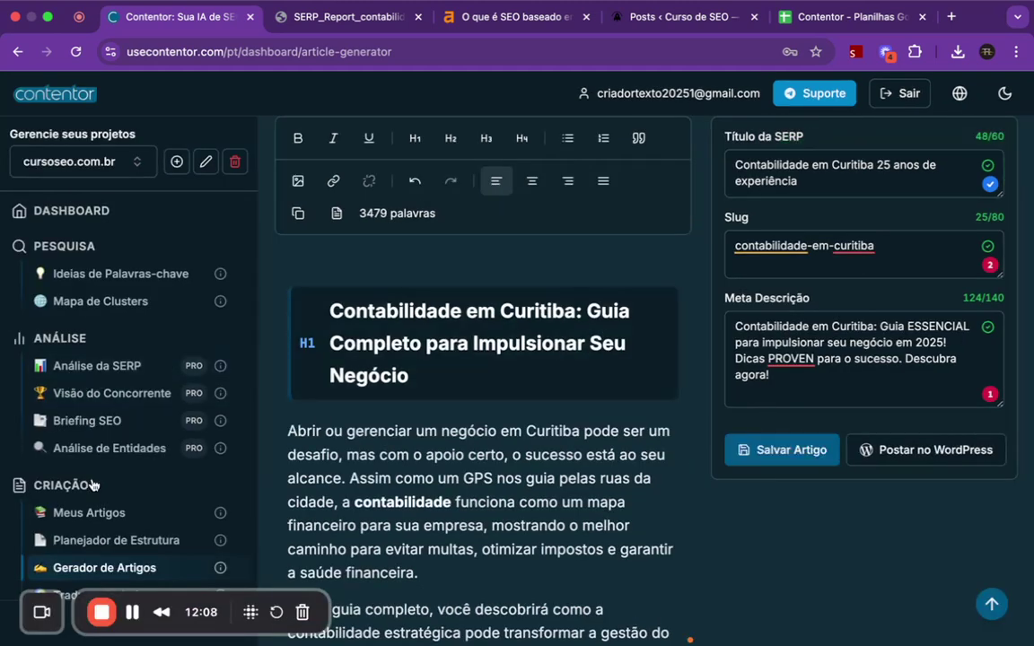
scroll(86, 467, down, 2)
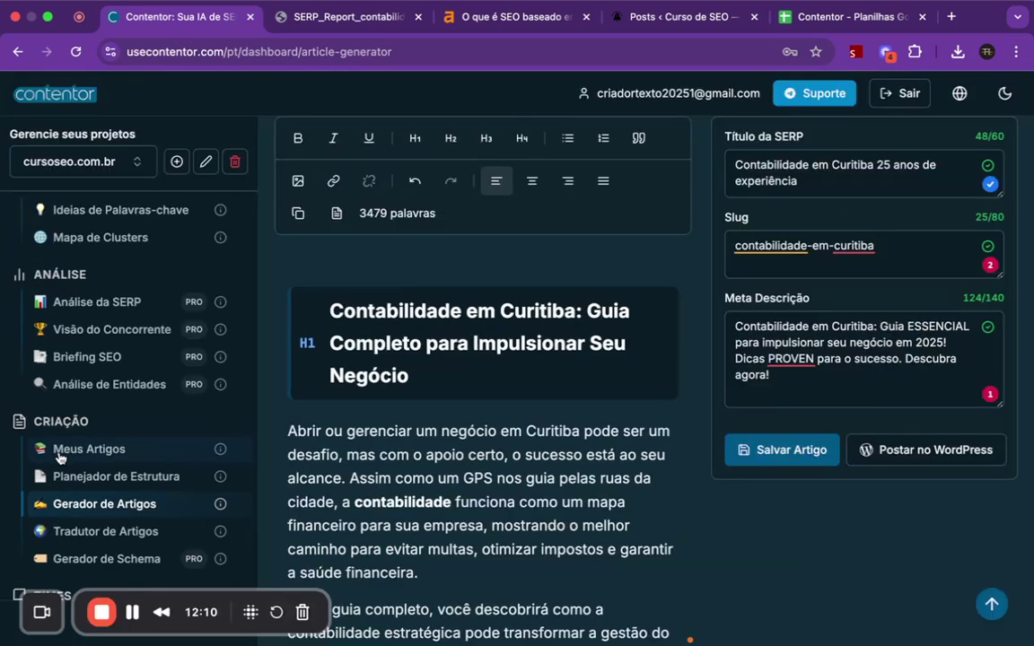
click(955, 454)
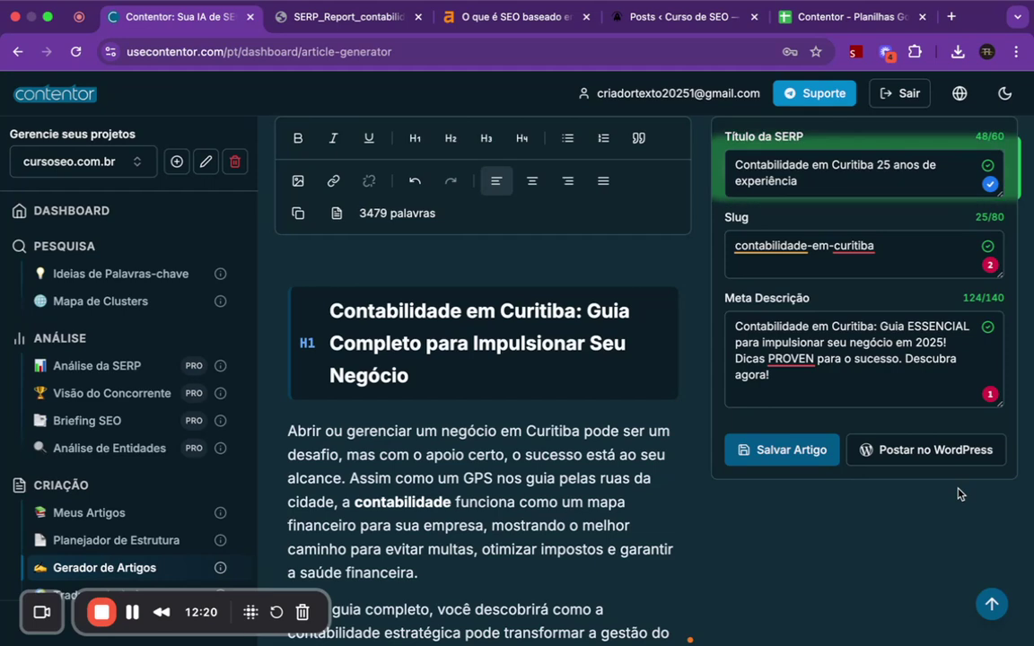
scroll(961, 494, up, 7)
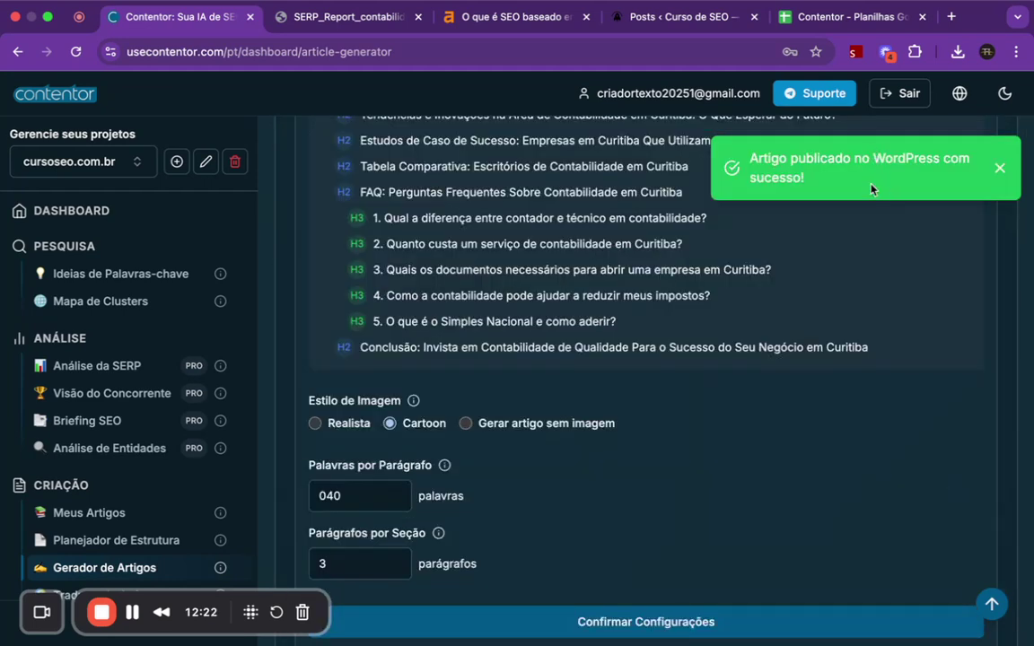
scroll(875, 218, down, 1)
scroll(874, 218, down, 1)
scroll(184, 487, down, 4)
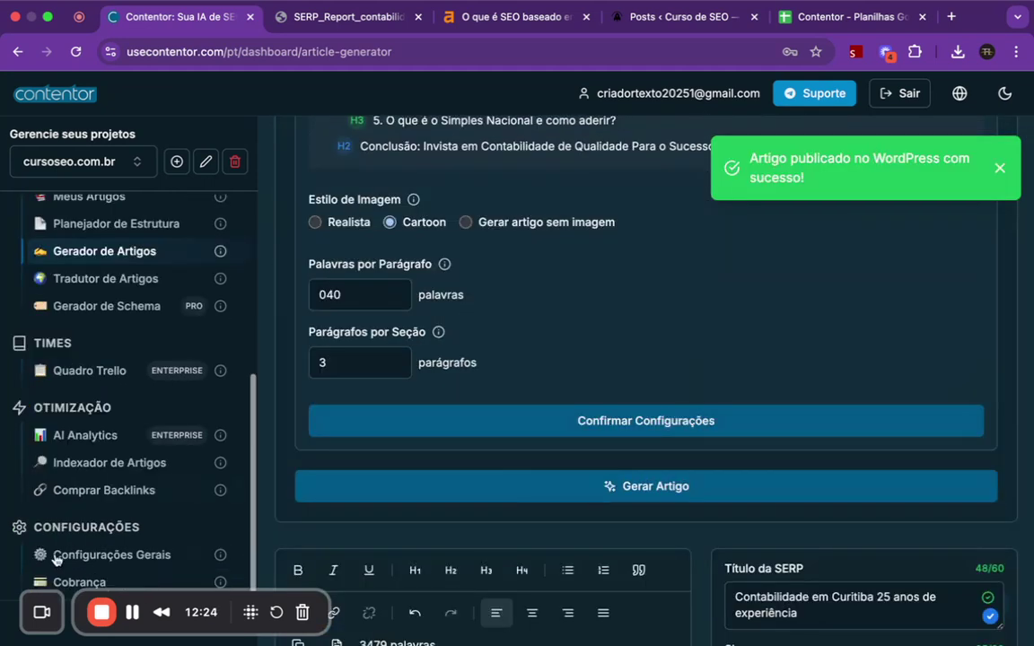
scroll(56, 560, up, 2)
scroll(56, 560, down, 2)
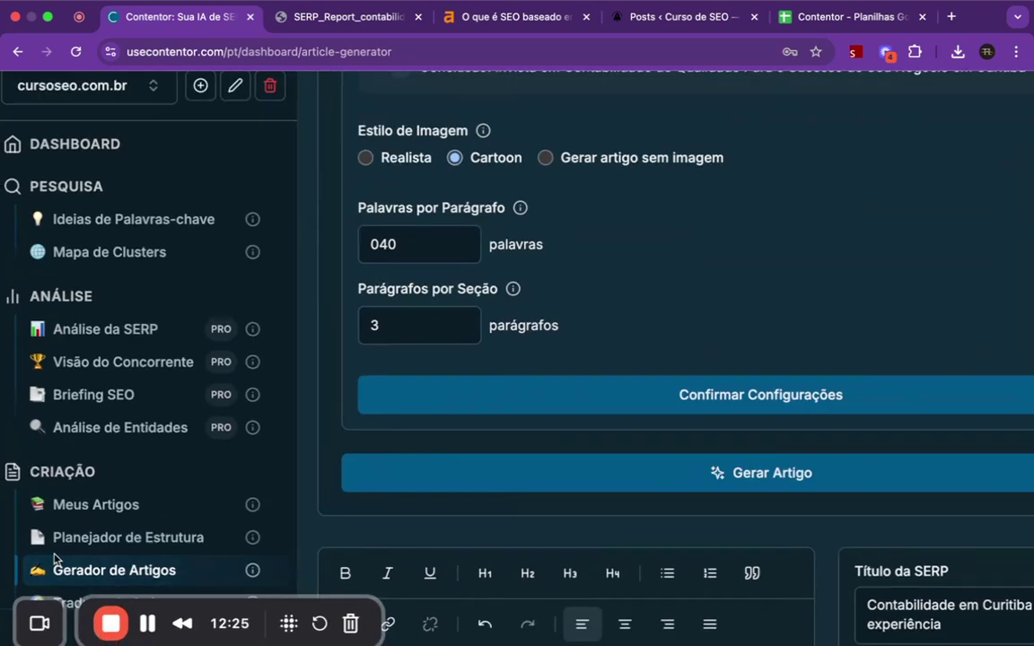
scroll(56, 560, down, 4)
scroll(42, 571, up, 2)
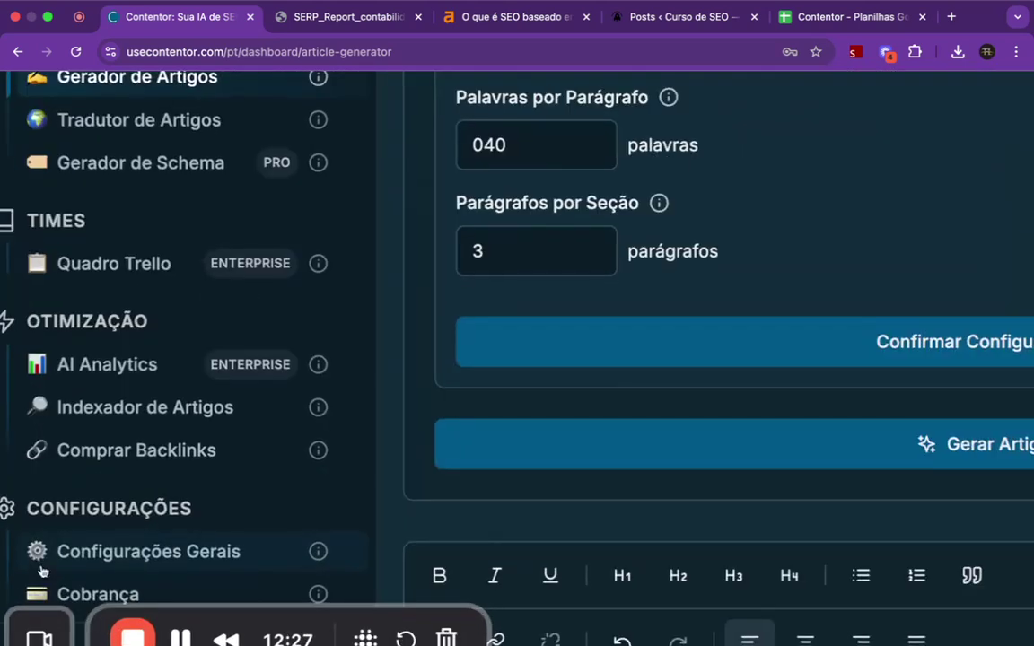
scroll(43, 571, down, 2)
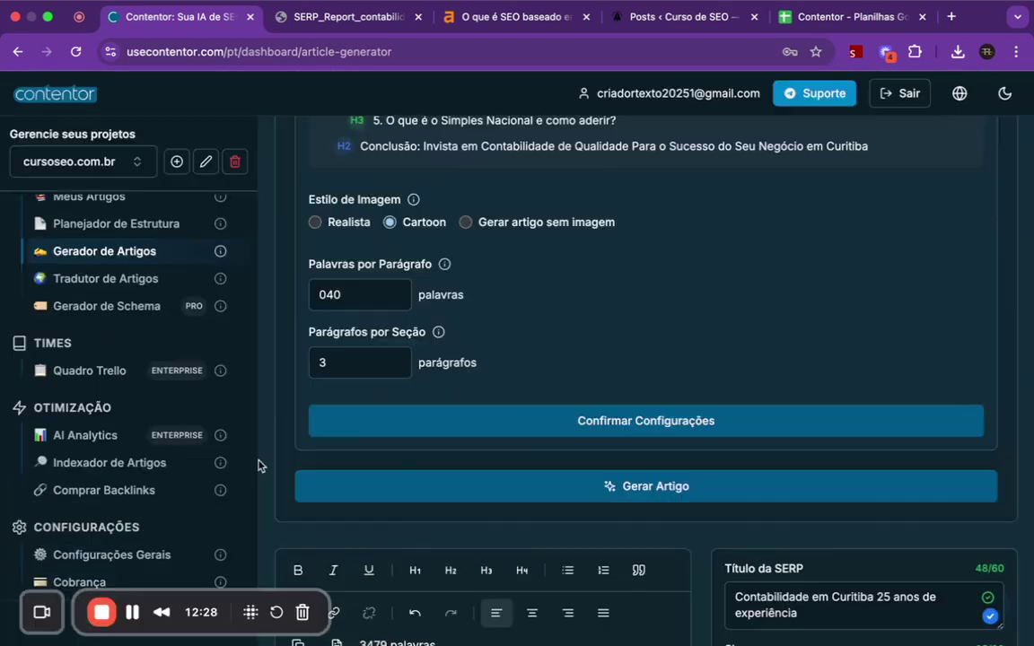
- Switch to the WordPress Posts list, refresh it and preview the draft "Contabilidade em Curitiba 25 anos de experiência"
click(653, 17)
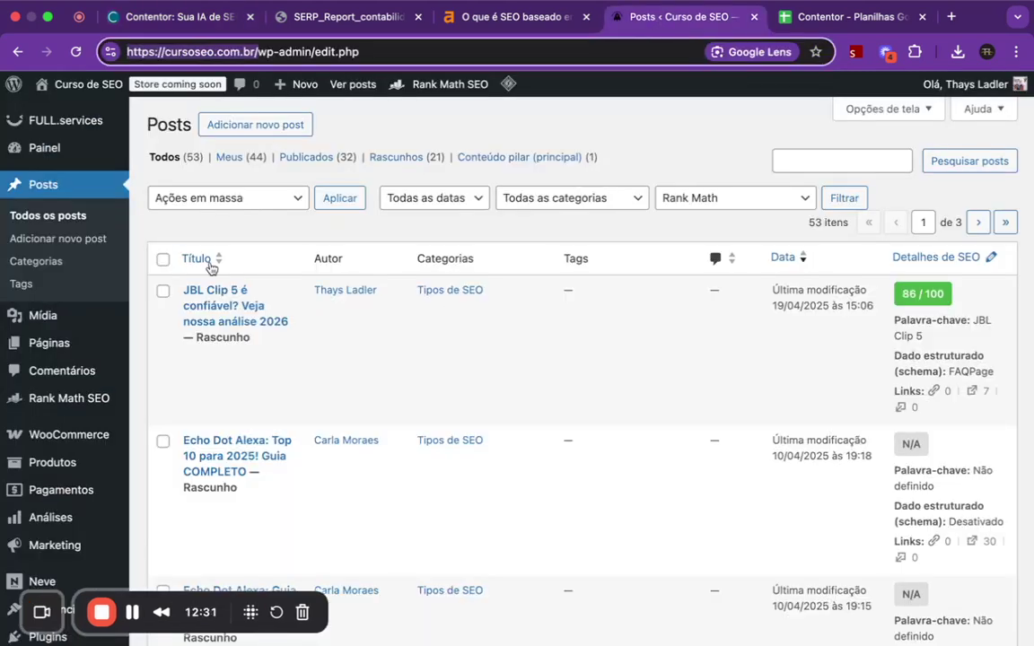
click(76, 52)
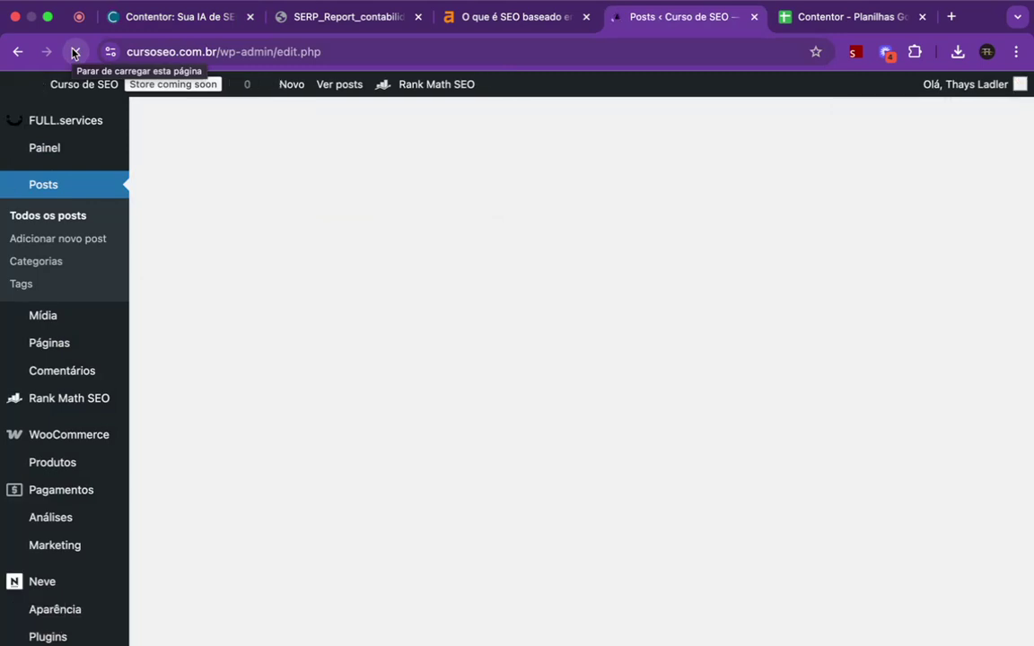
scroll(163, 301, up, 5)
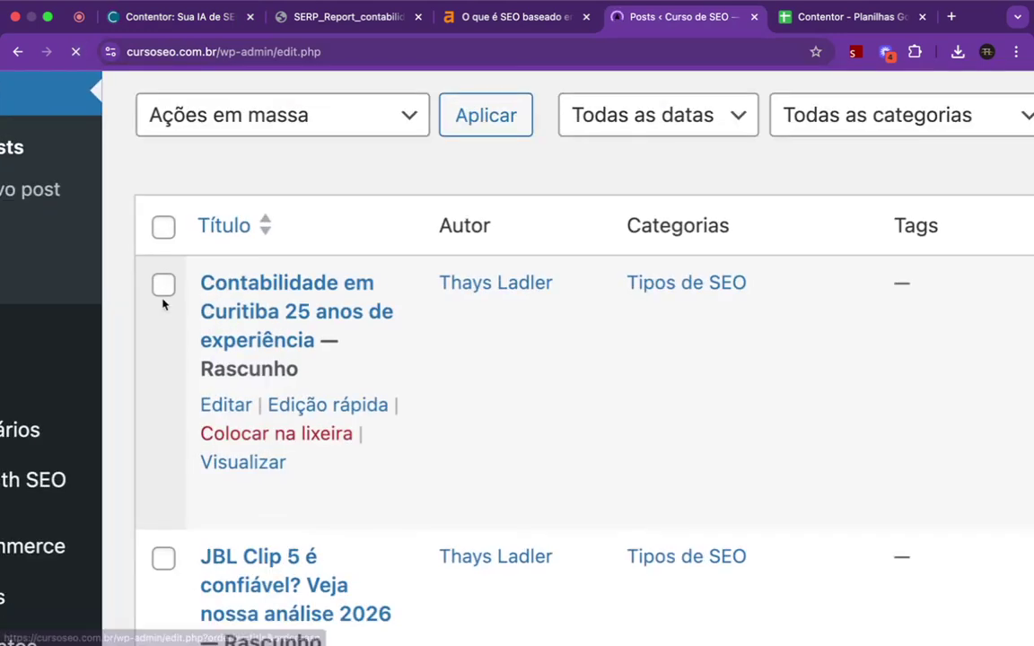
scroll(309, 355, down, 5)
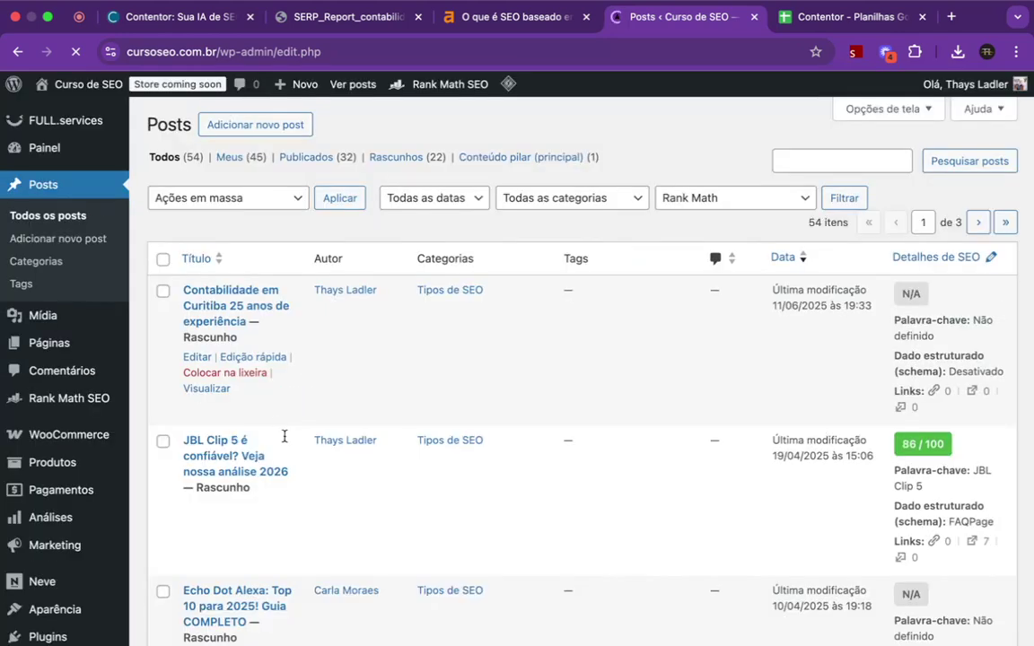
click(213, 391)
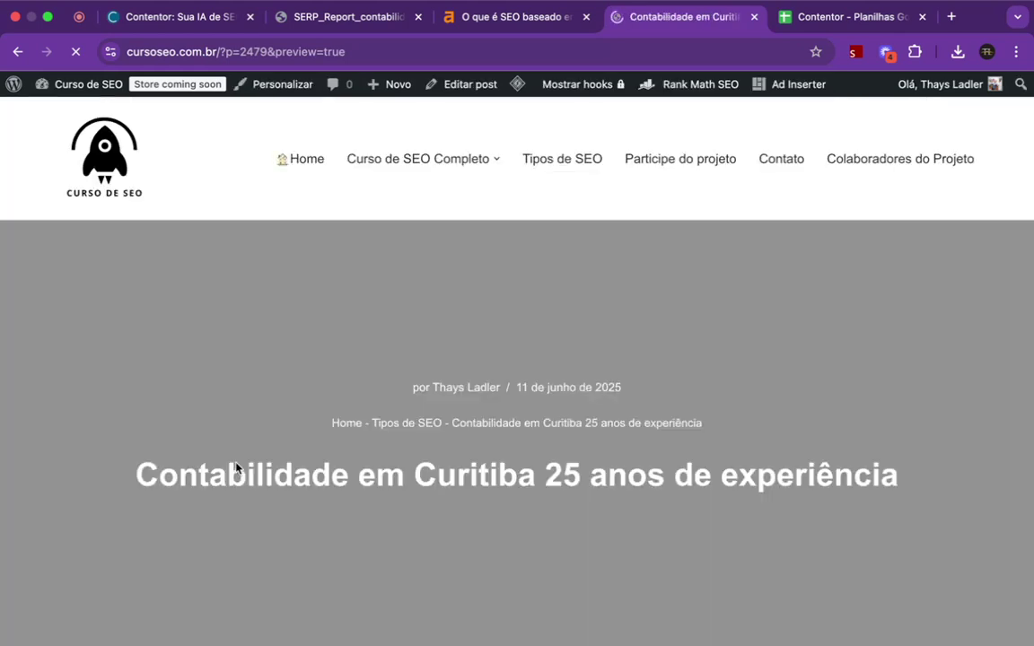
- Review the previewed article from its introduction and image through the main sections to the "Tabela Comparativa" section
scroll(236, 463, down, 5)
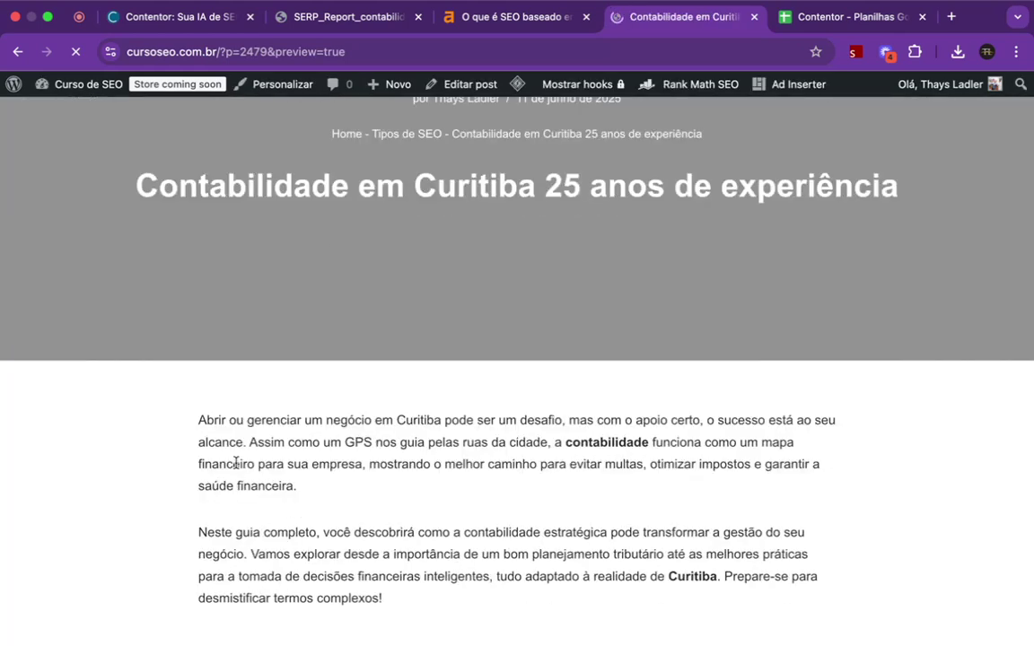
scroll(237, 465, down, 1)
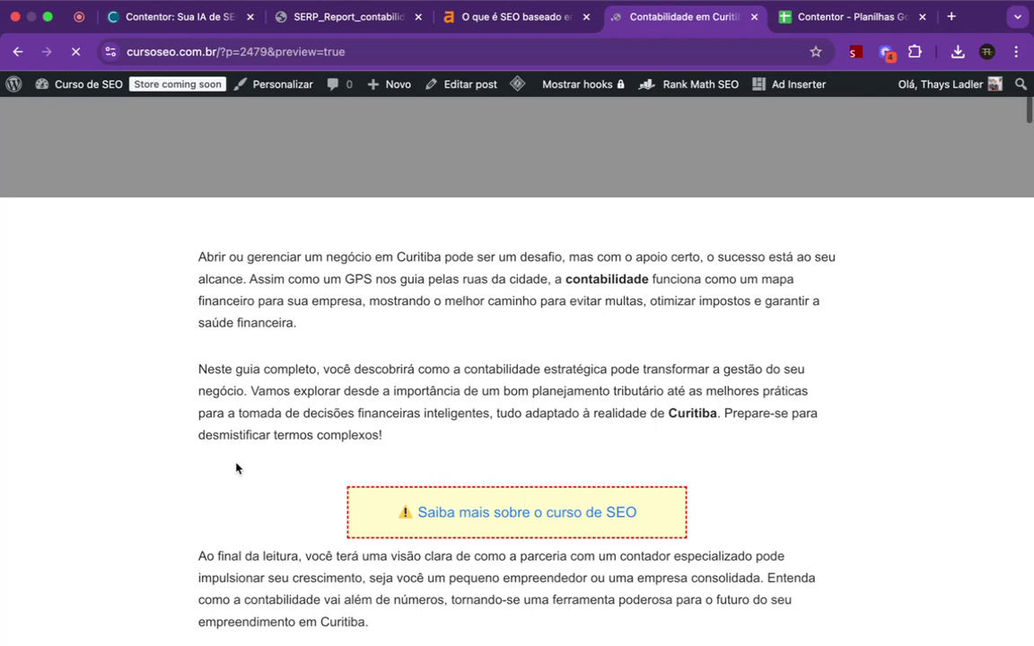
scroll(416, 413, down, 10)
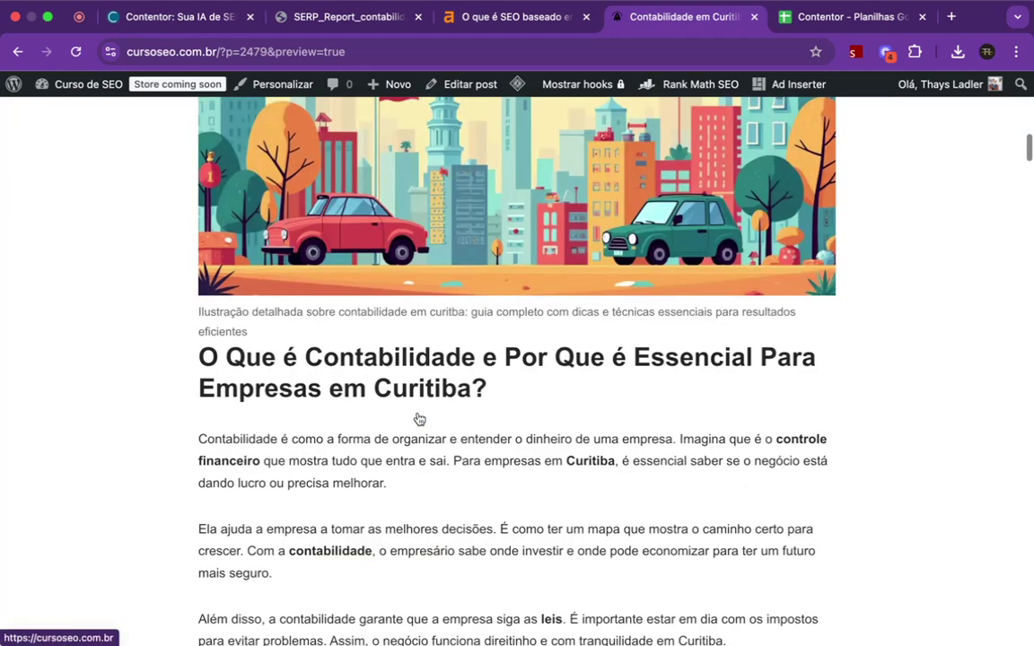
scroll(419, 419, down, 6)
scroll(417, 413, down, 5)
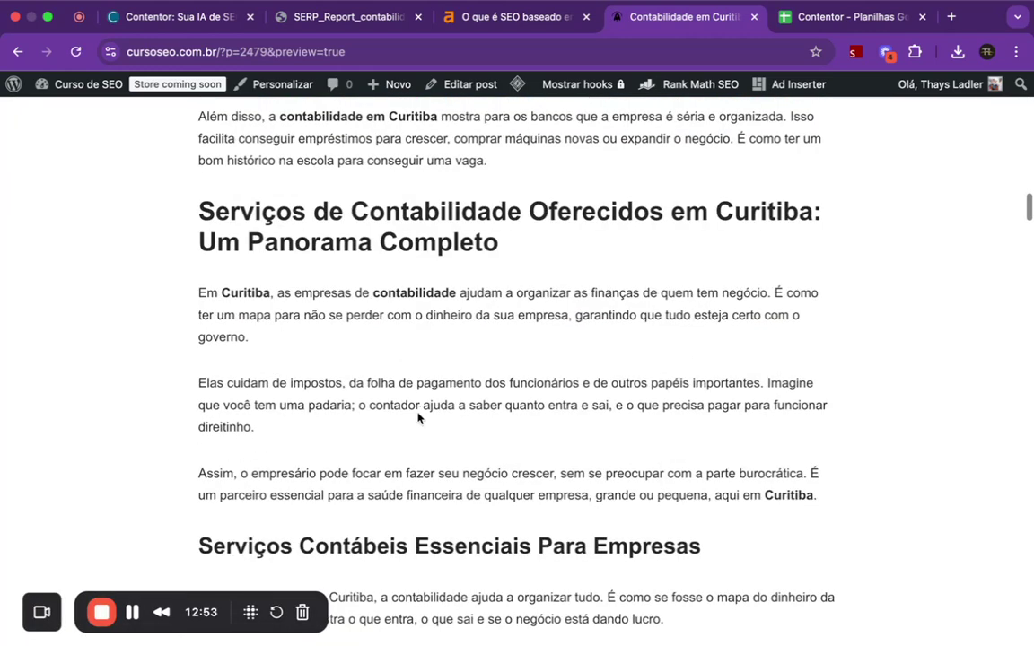
scroll(418, 418, down, 10)
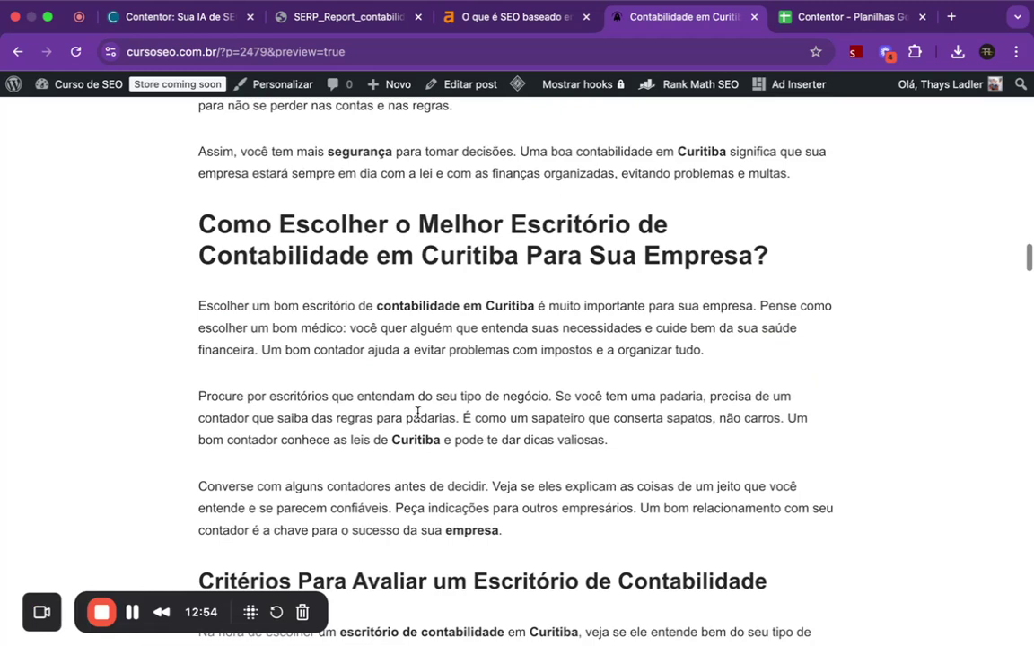
scroll(418, 413, down, 5)
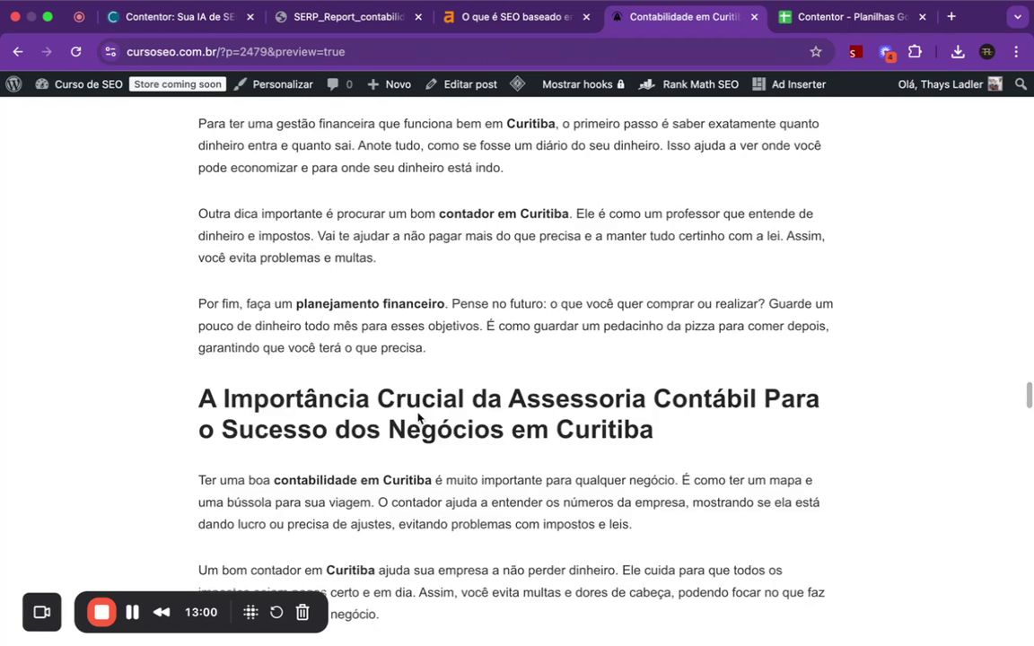
scroll(418, 418, down, 10)
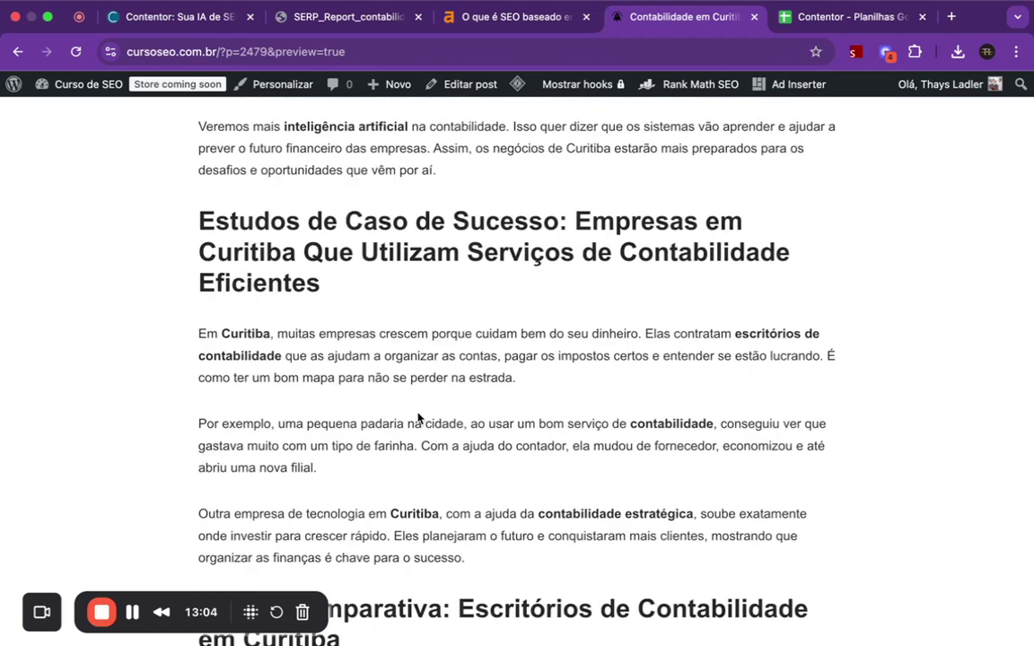
scroll(417, 417, down, 3)
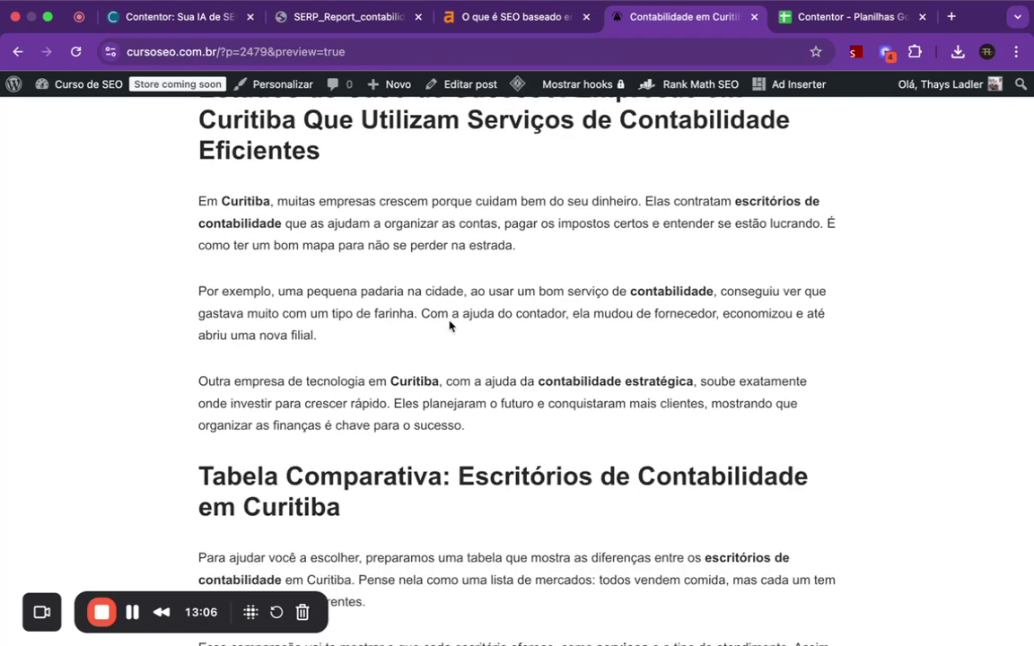
scroll(449, 325, down, 4)
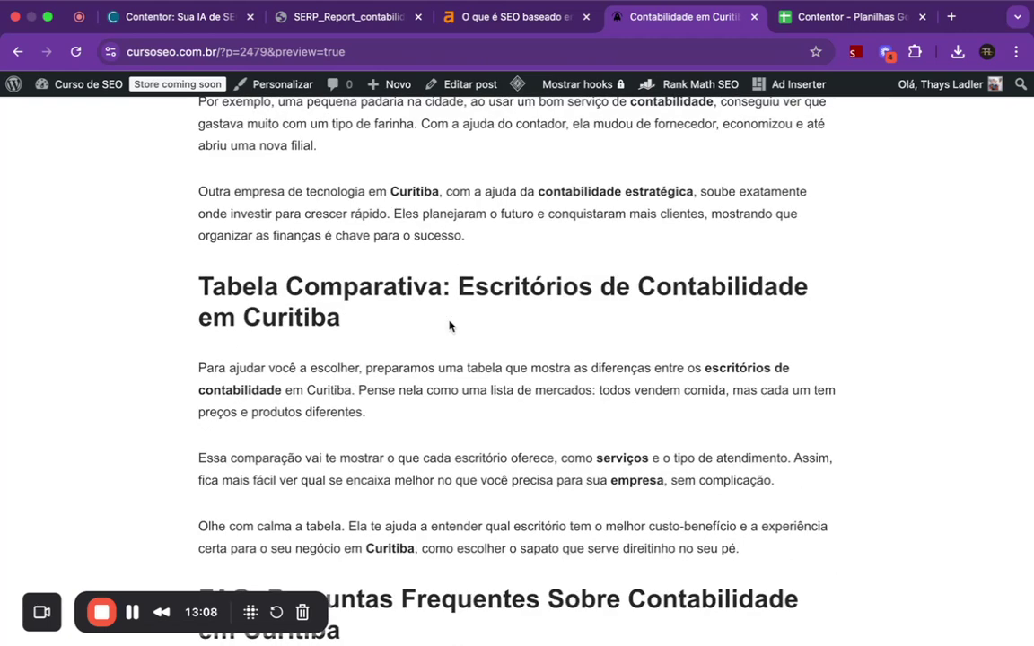
- Review the article's FAQ and "Conclusão" sections in the preview, and return to the WordPress Posts list
scroll(450, 325, down, 2)
scroll(450, 326, down, 12)
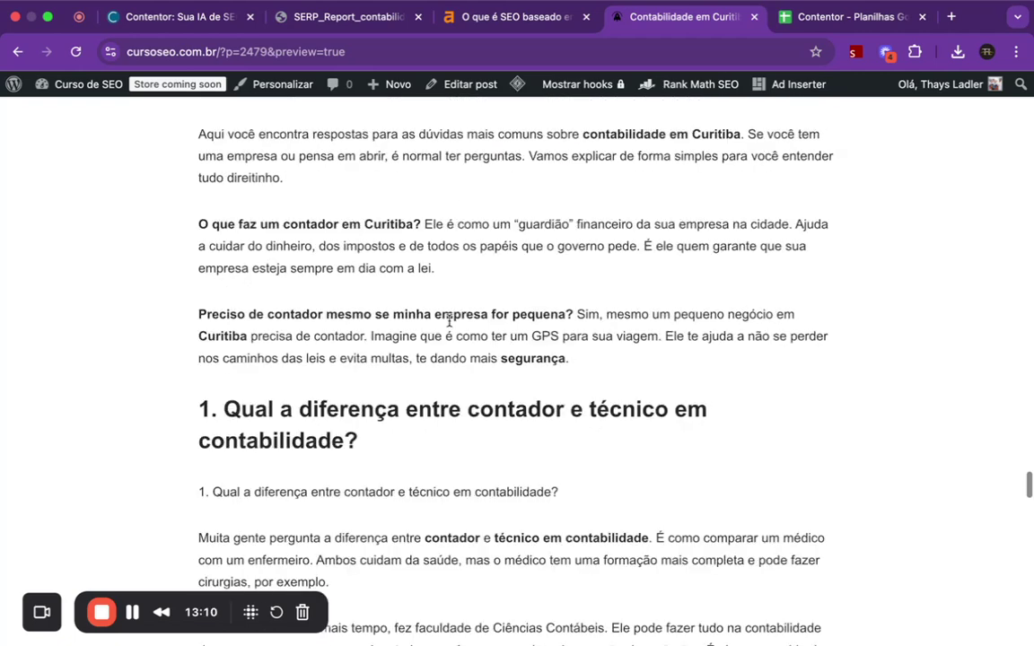
scroll(450, 321, down, 10)
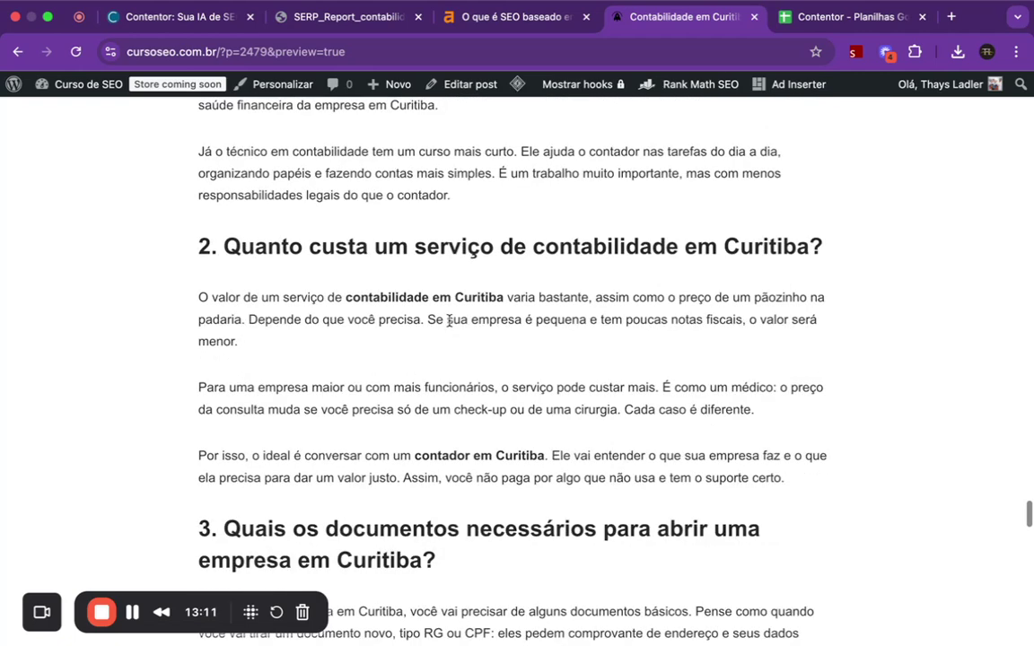
scroll(450, 322, down, 6)
scroll(450, 326, down, 4)
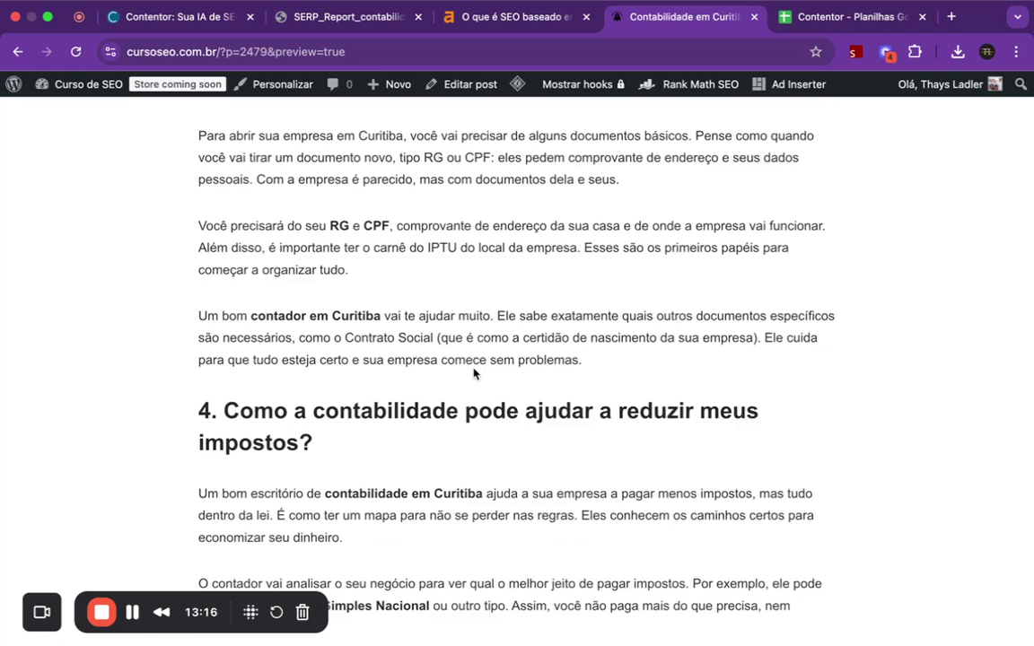
scroll(475, 373, down, 12)
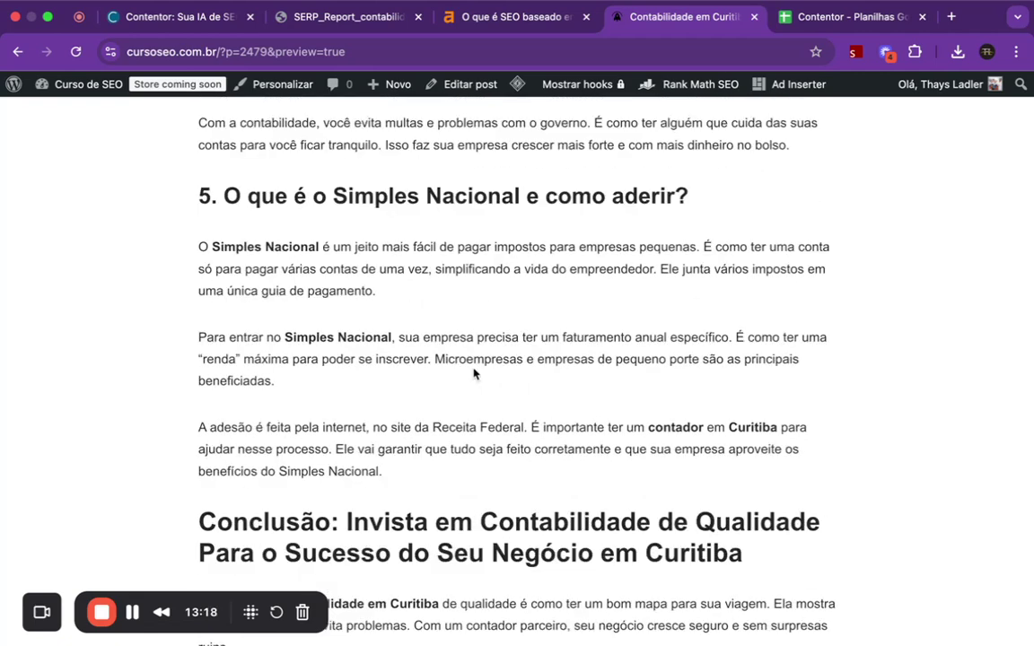
scroll(475, 373, down, 5)
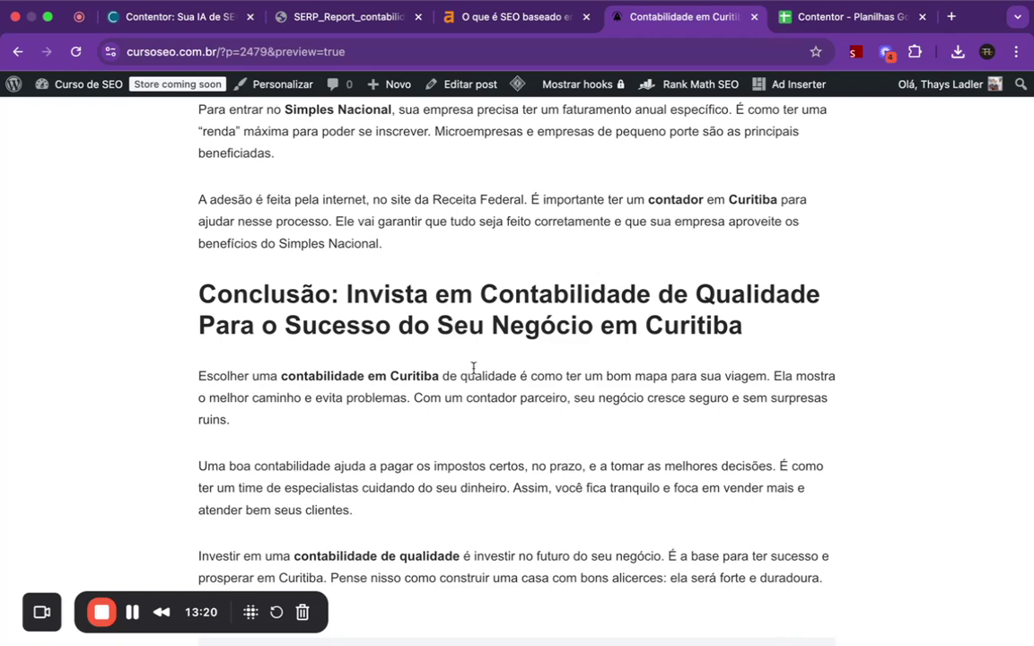
scroll(473, 368, down, 1)
scroll(474, 370, down, 7)
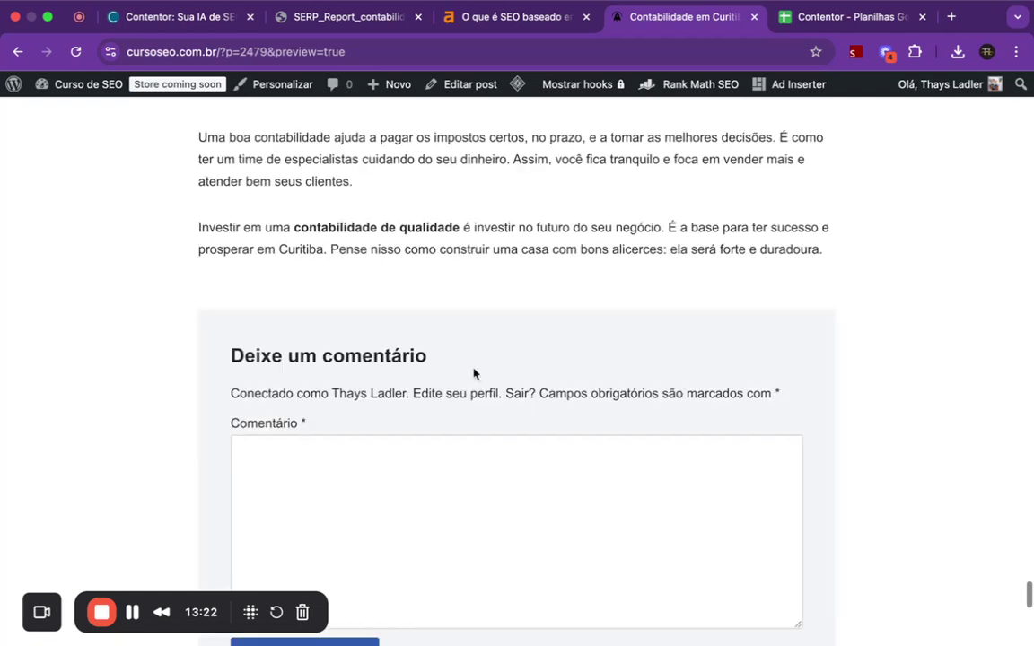
scroll(474, 372, up, 7)
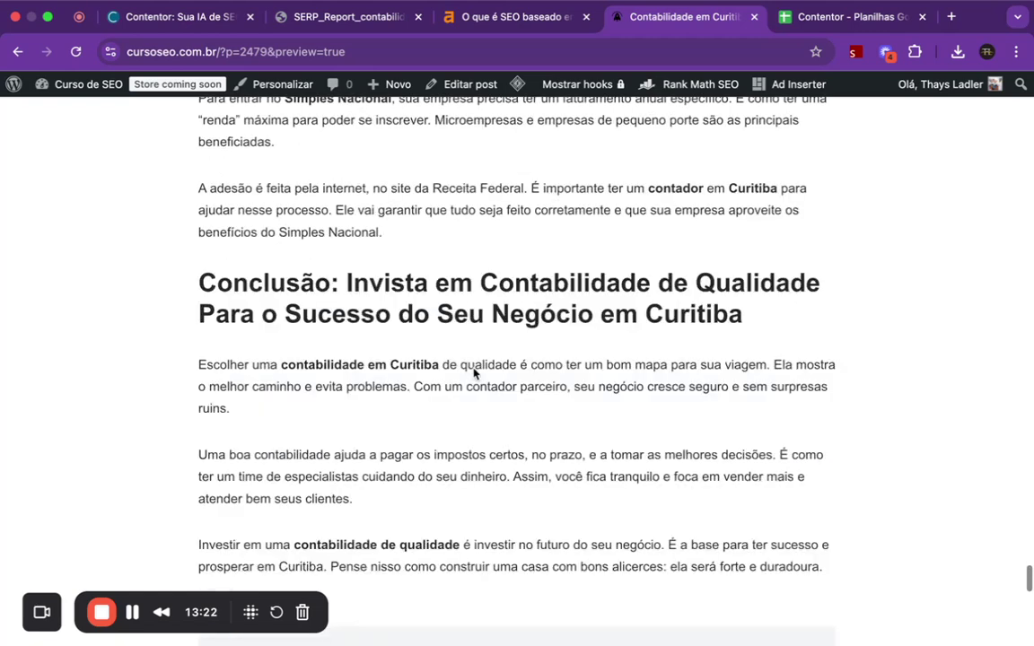
scroll(474, 373, up, 10)
click(18, 54)
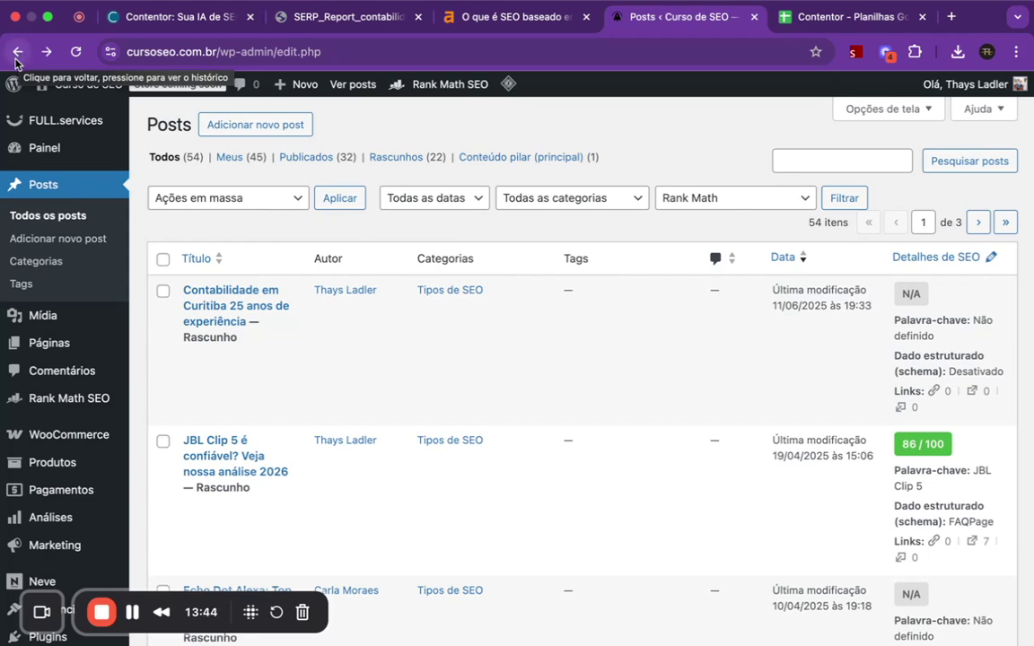
- Switch back to Contentor's Gerador de Artigos and save the article again
click(159, 17)
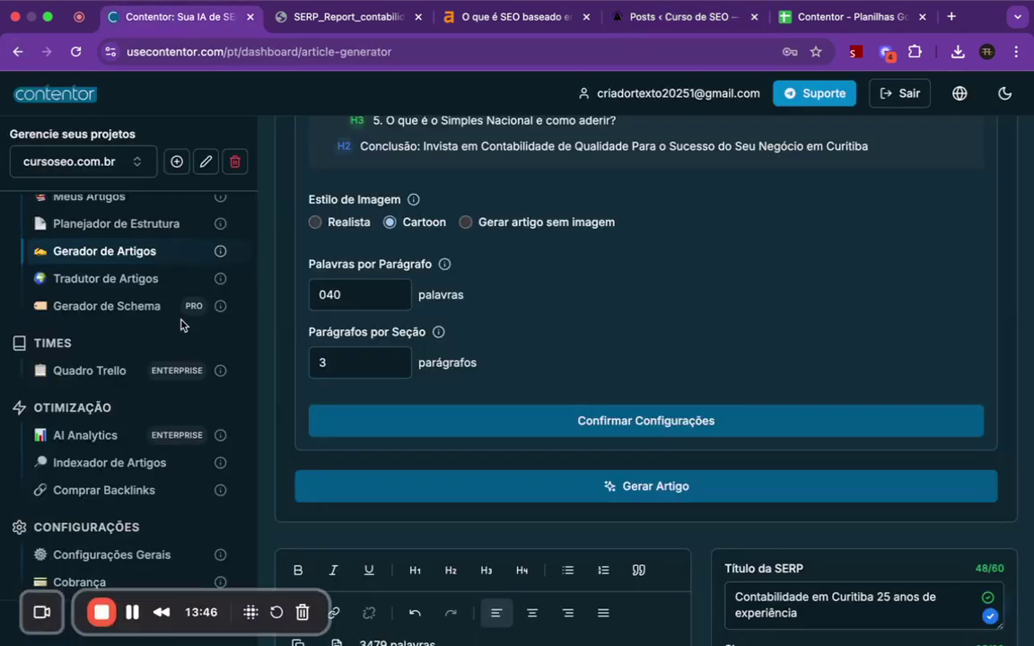
scroll(166, 473, up, 5)
scroll(166, 473, down, 2)
scroll(364, 438, down, 2)
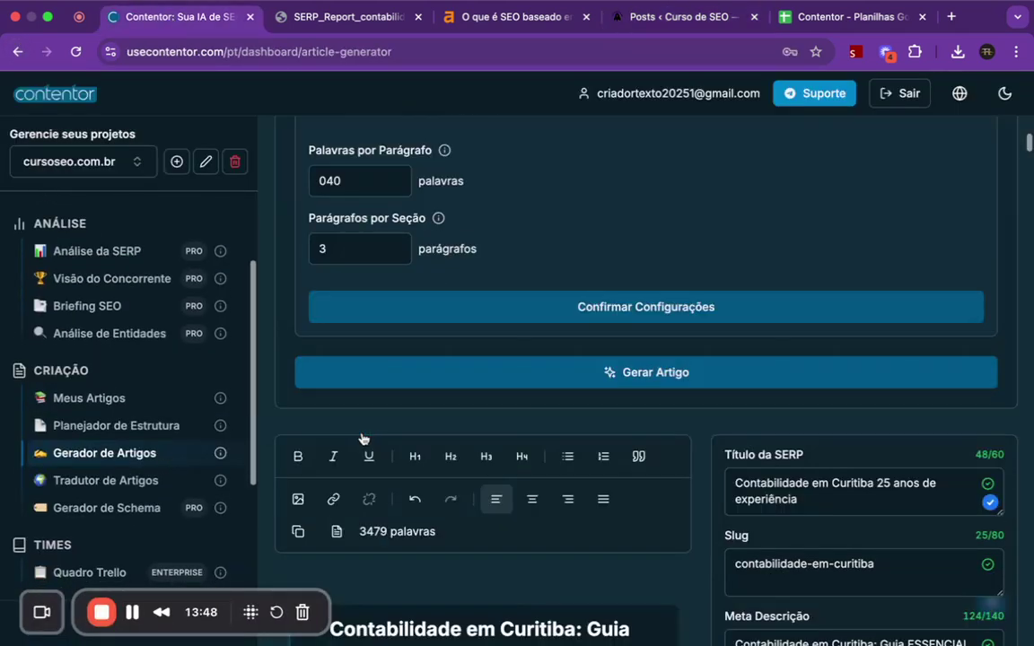
scroll(363, 438, down, 1)
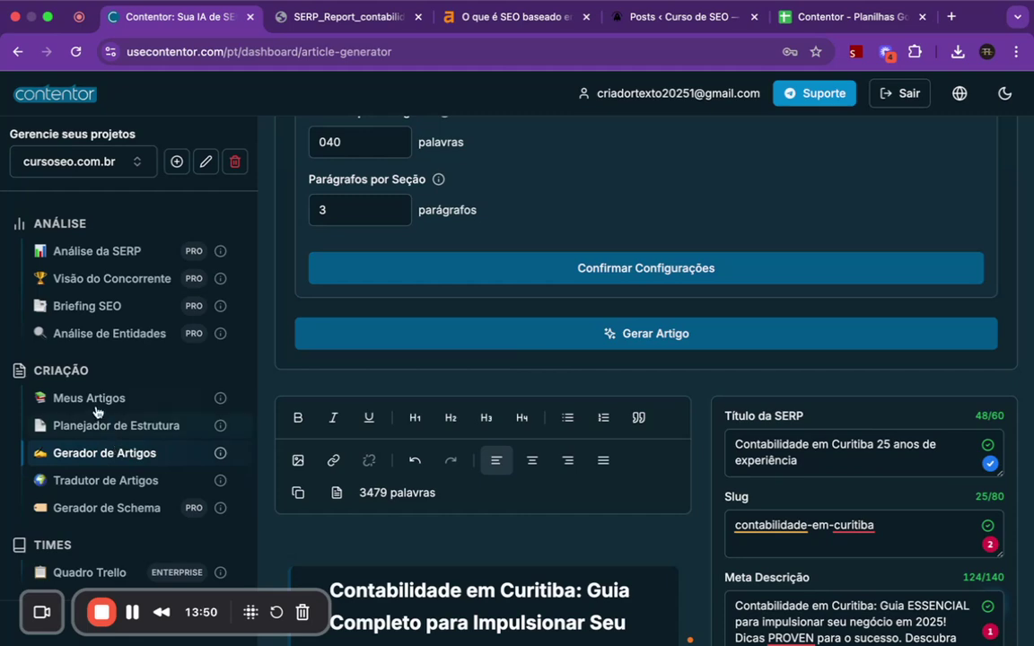
scroll(450, 432, down, 9)
scroll(744, 327, up, 2)
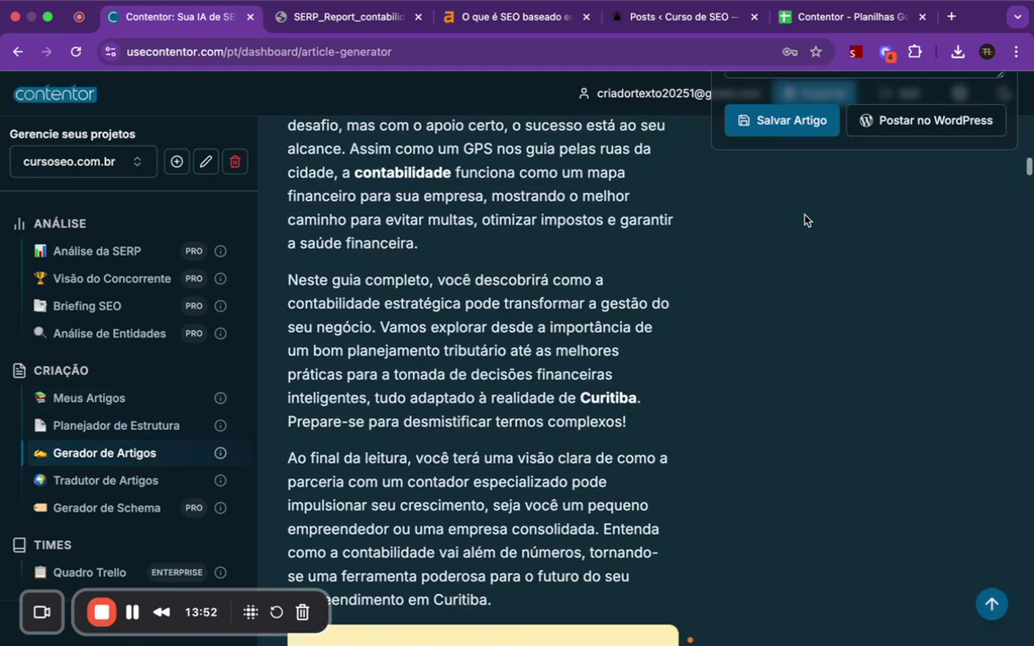
scroll(806, 220, up, 2)
click(805, 199)
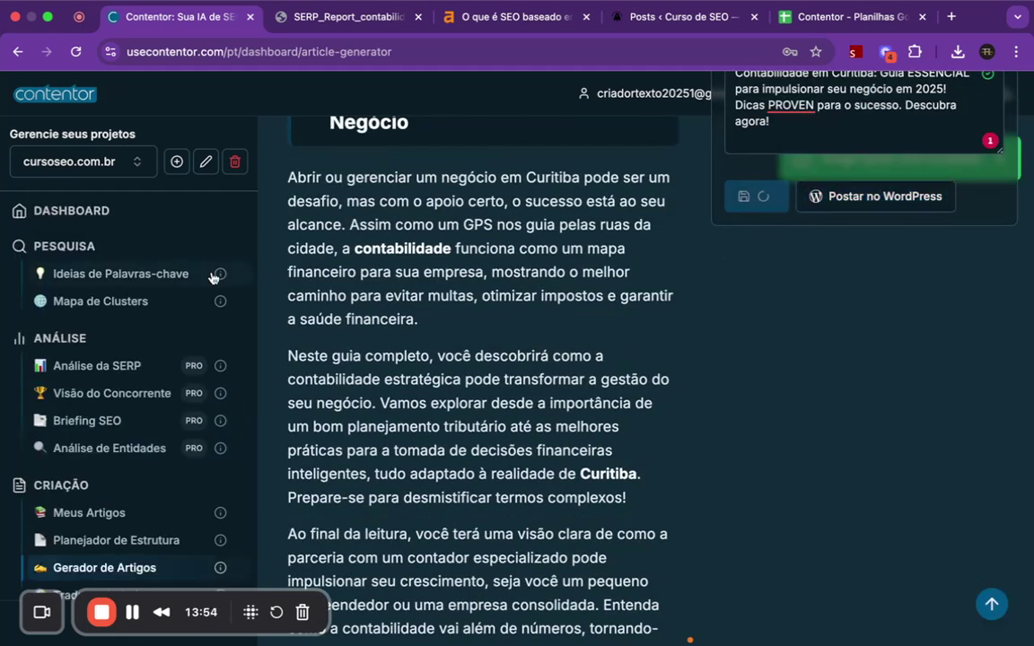
- Open Meus Artigos and post the saved "Contabilidade em Curitiba" article to WordPress from its row
click(72, 513)
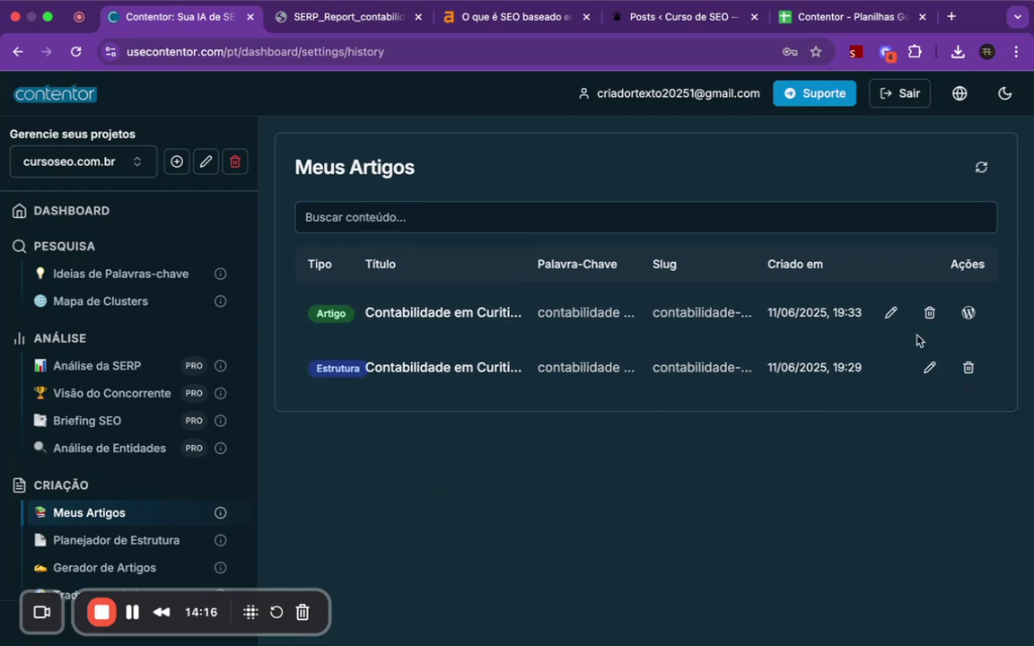
scroll(1002, 320, up, 5)
click(893, 316)
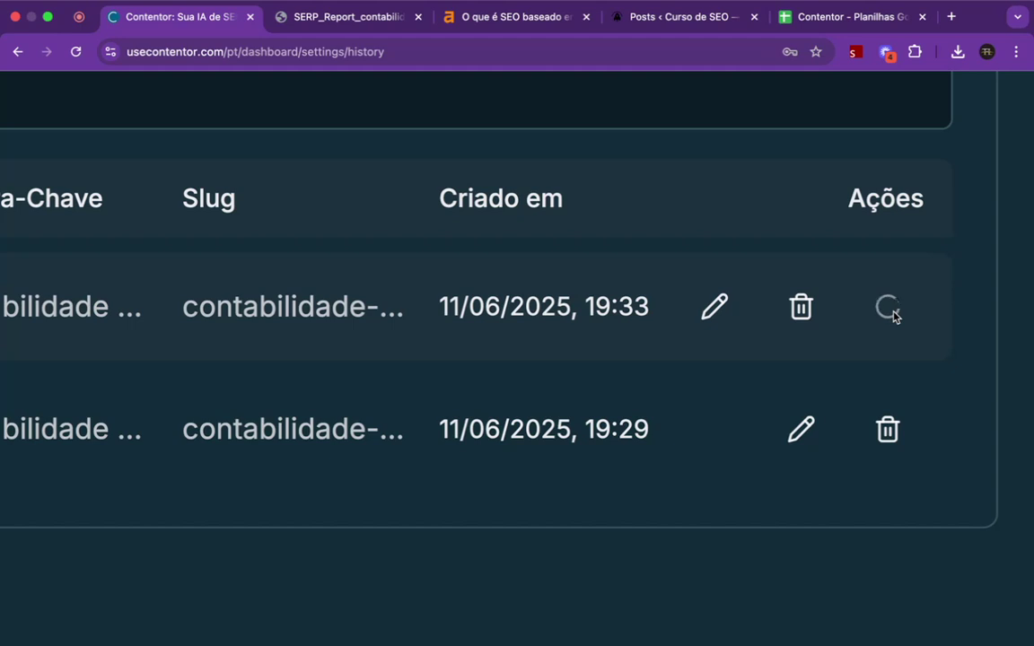
scroll(893, 316, down, 5)
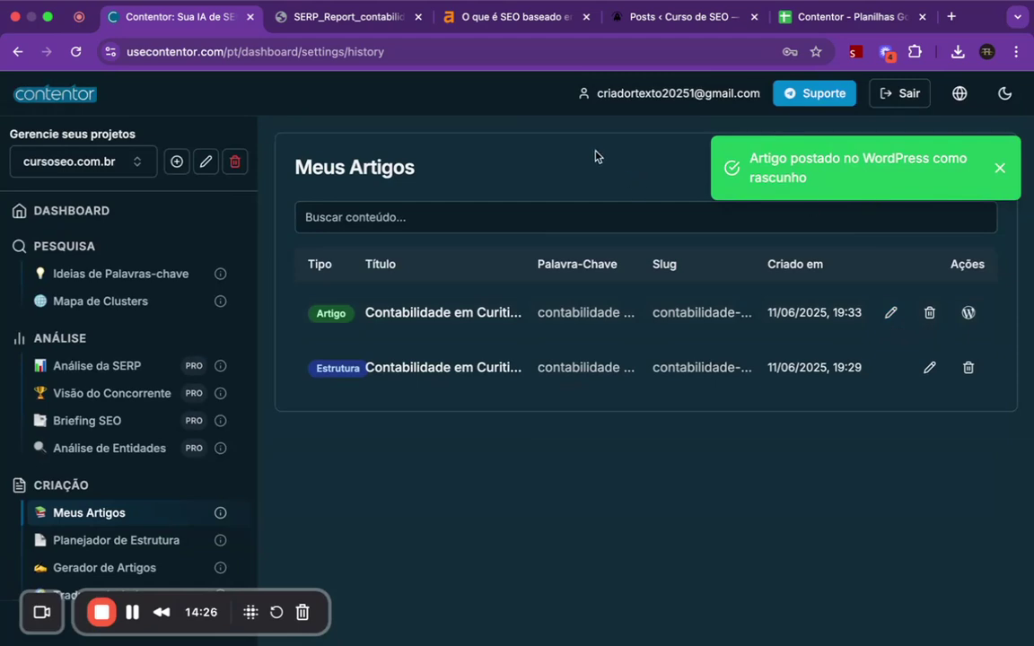
- Switch to the WordPress Posts list and refresh it to check for the newly posted draft
click(651, 18)
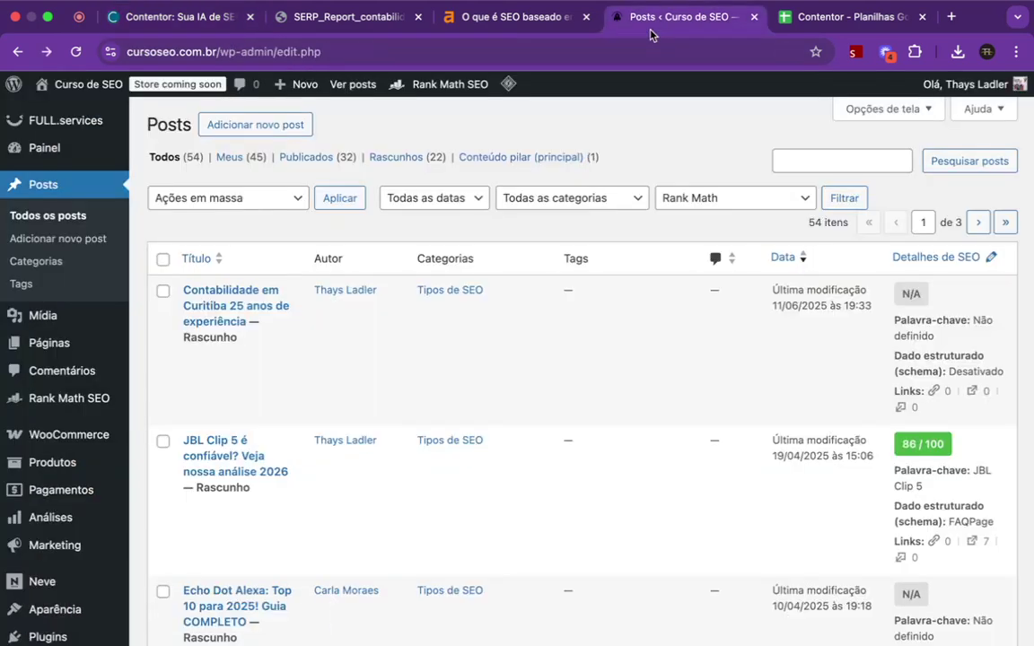
click(76, 50)
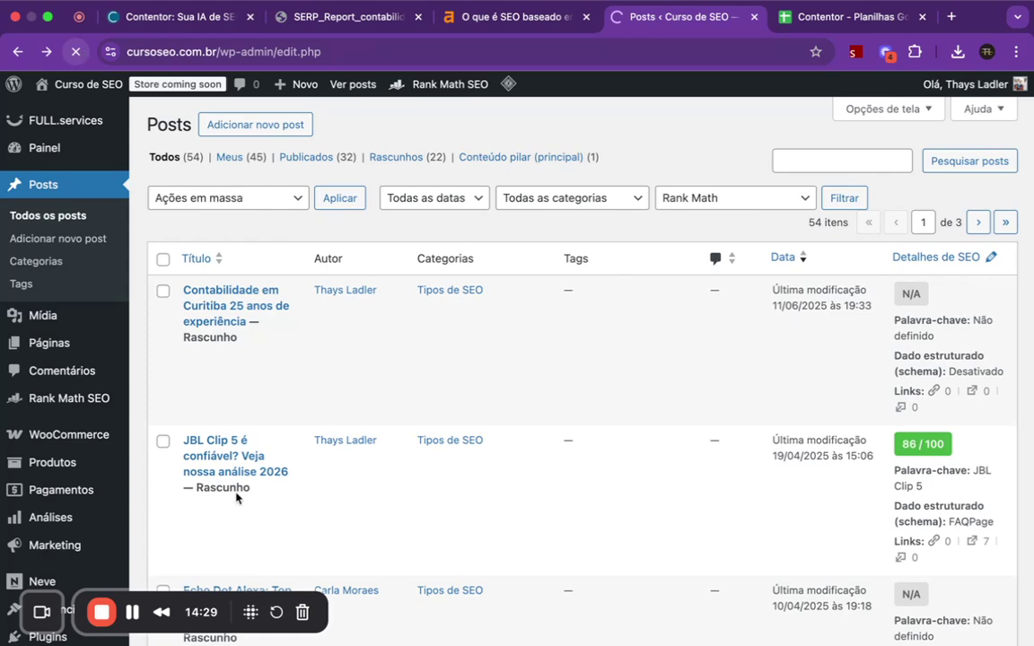
scroll(210, 362, up, 4)
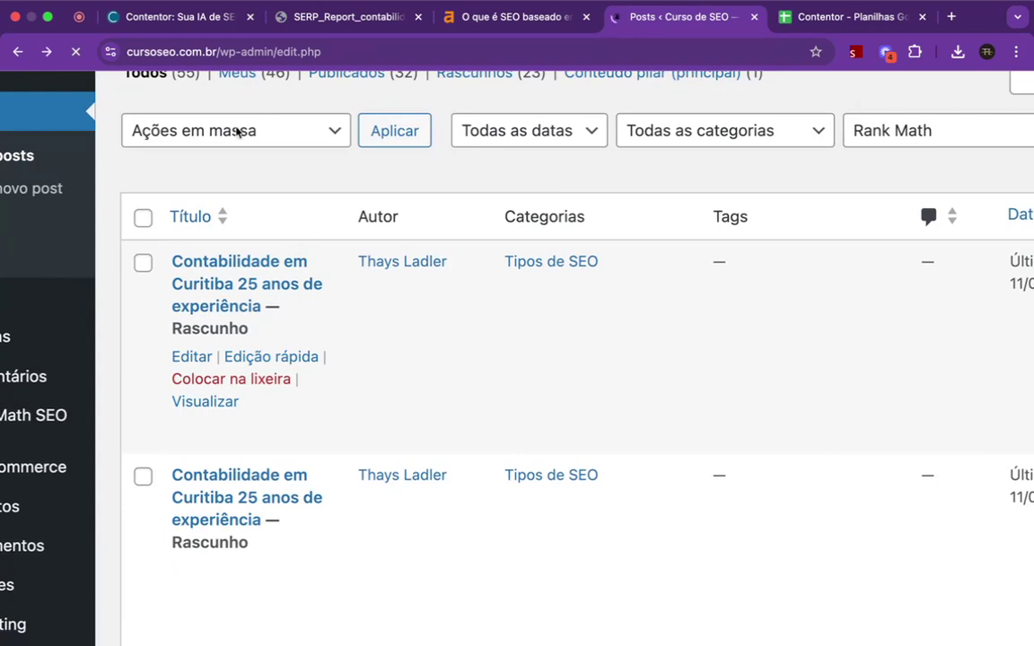
- Return to Contentor and look through the tools in the Criação group
key(super+1)
scroll(129, 511, down, 3)
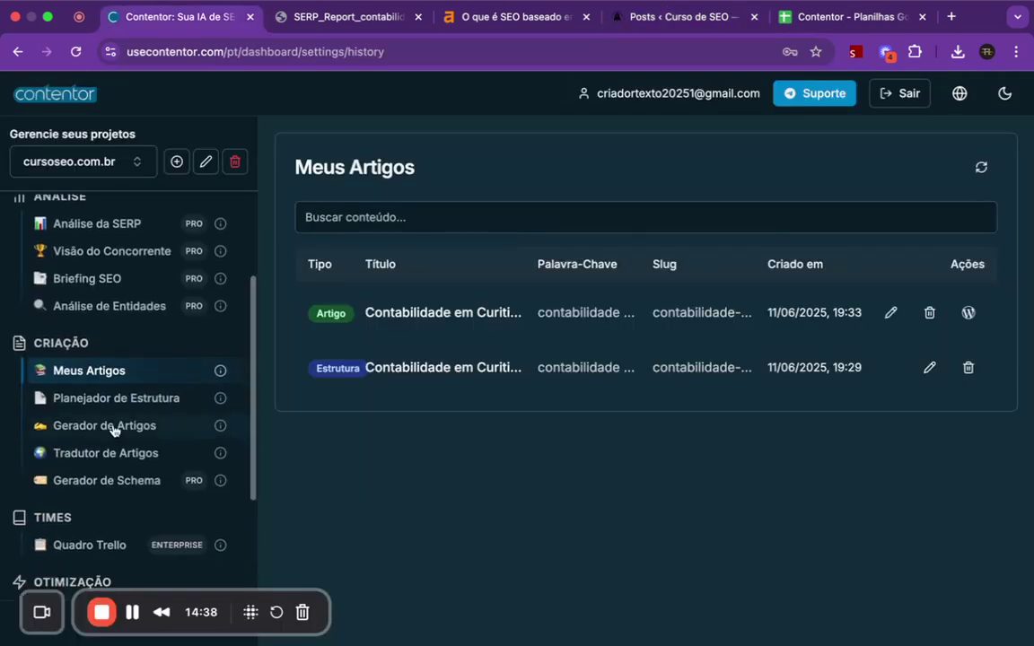